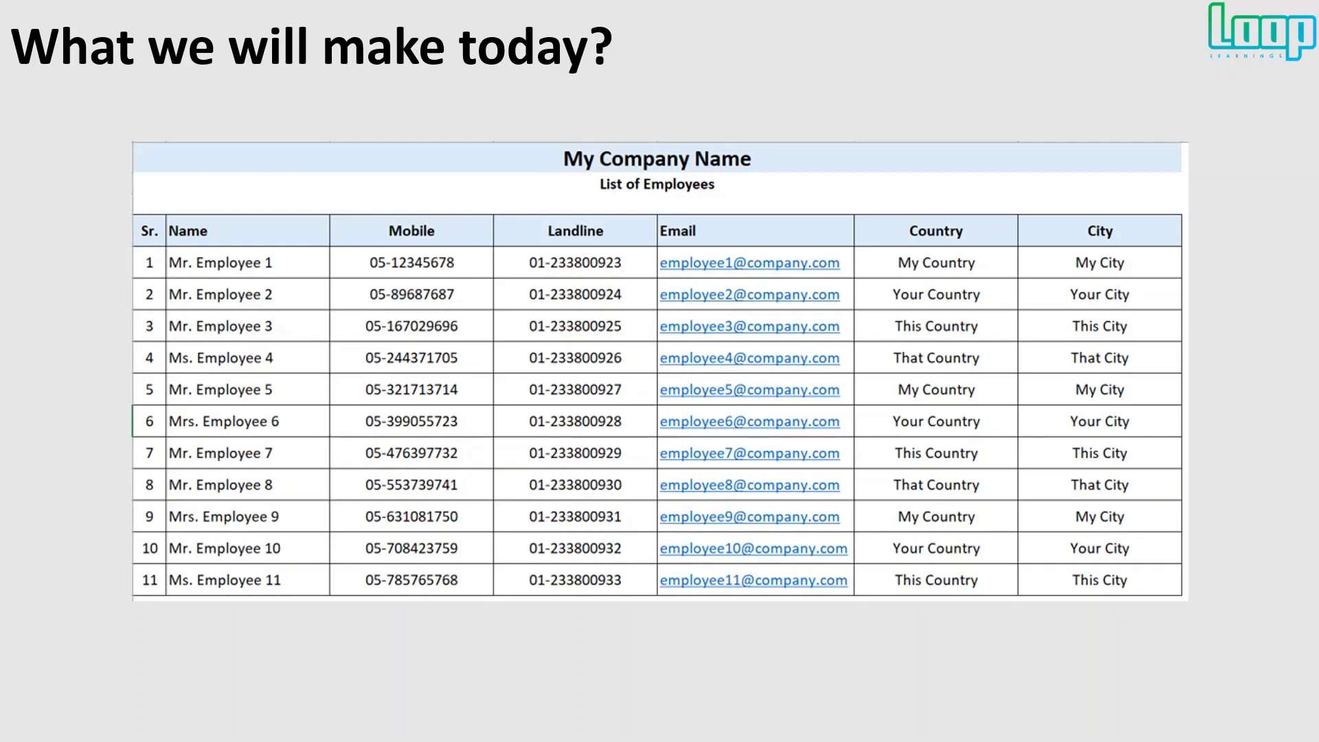
Advance the slide show to the blank 'What we will use?' slide.
key(Right)
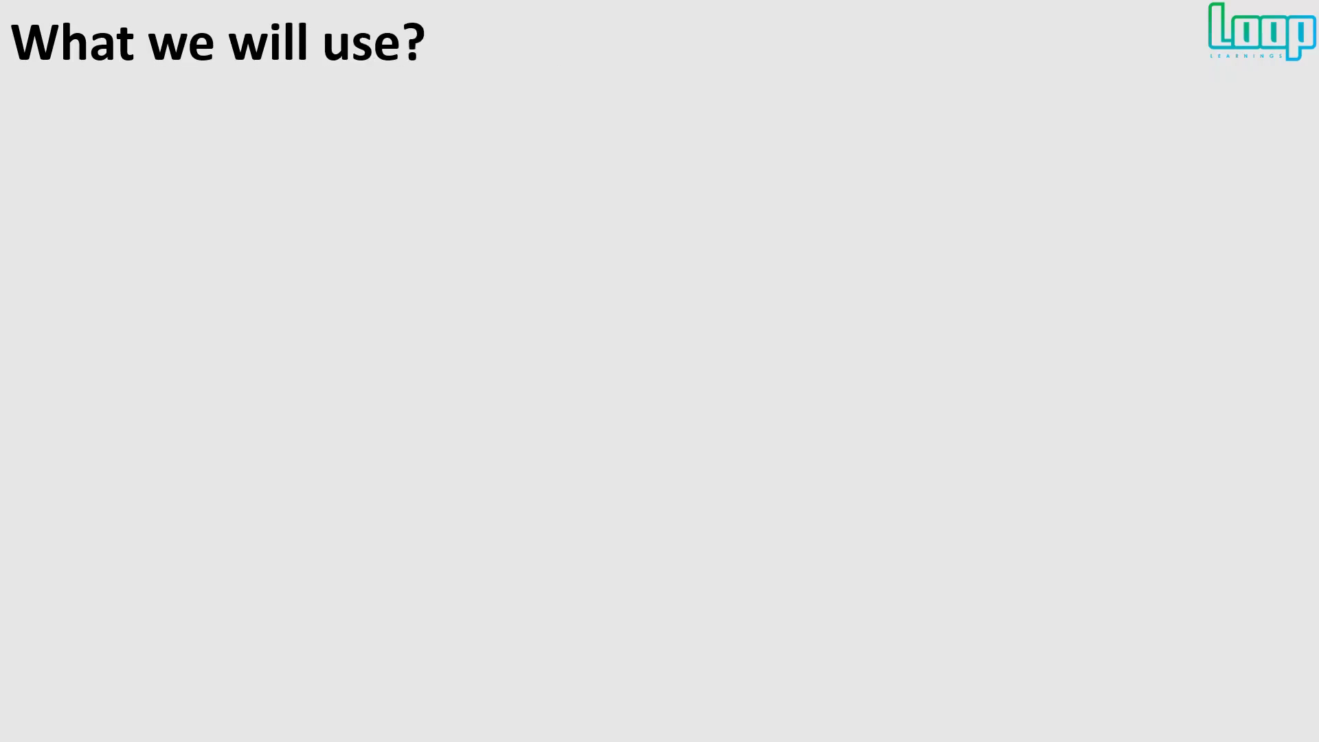
Advance to the next slide showing the Excel ribbon picture.
key(Right)
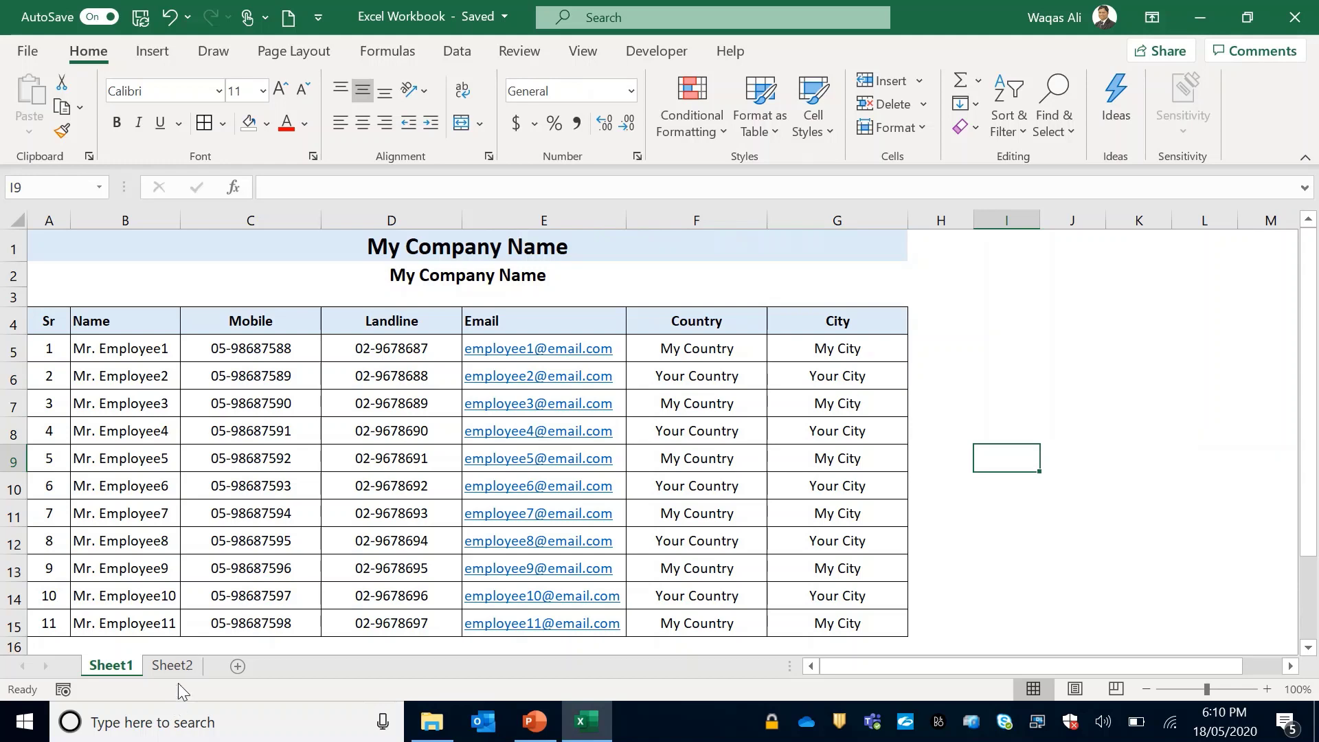
Switch from Sheet1 to the blank Sheet2 tab of the workbook.
click(173, 665)
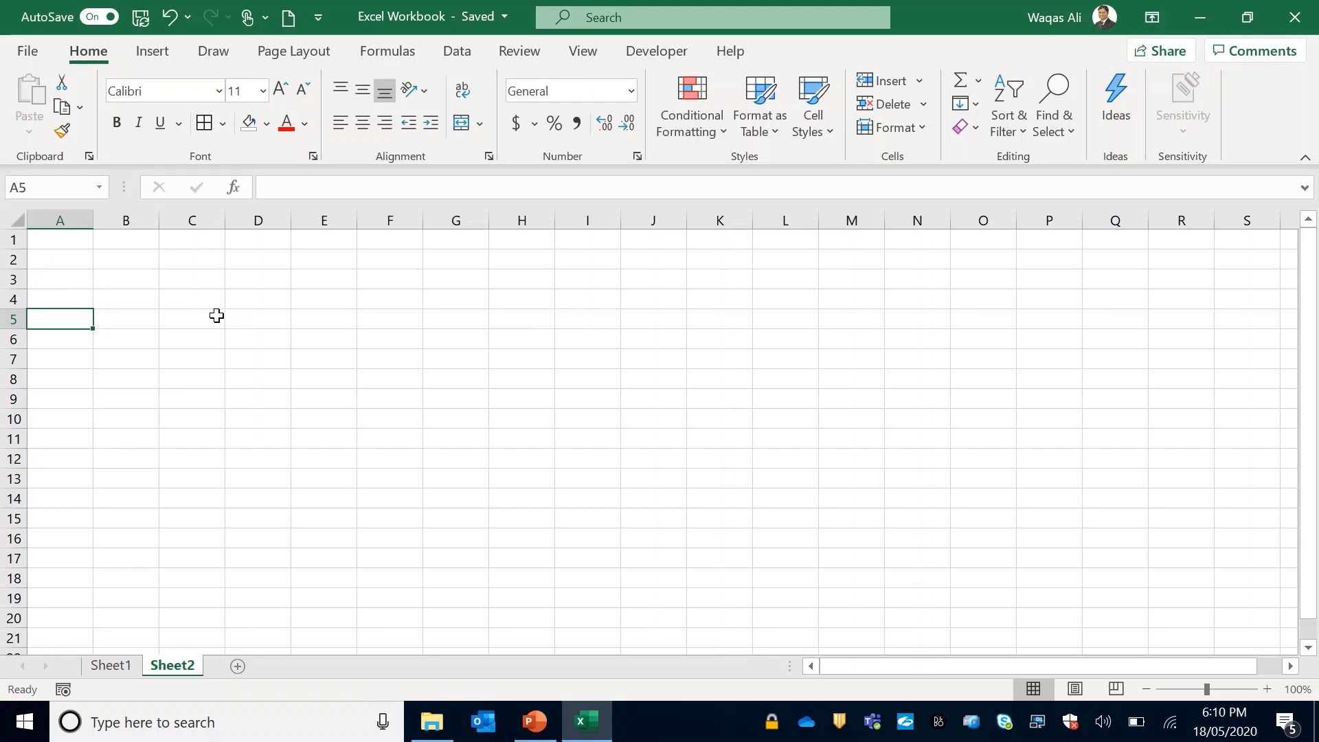
Fill every cell of Sheet2 with White to hide the gridlines, then select cell A5.
click(16, 218)
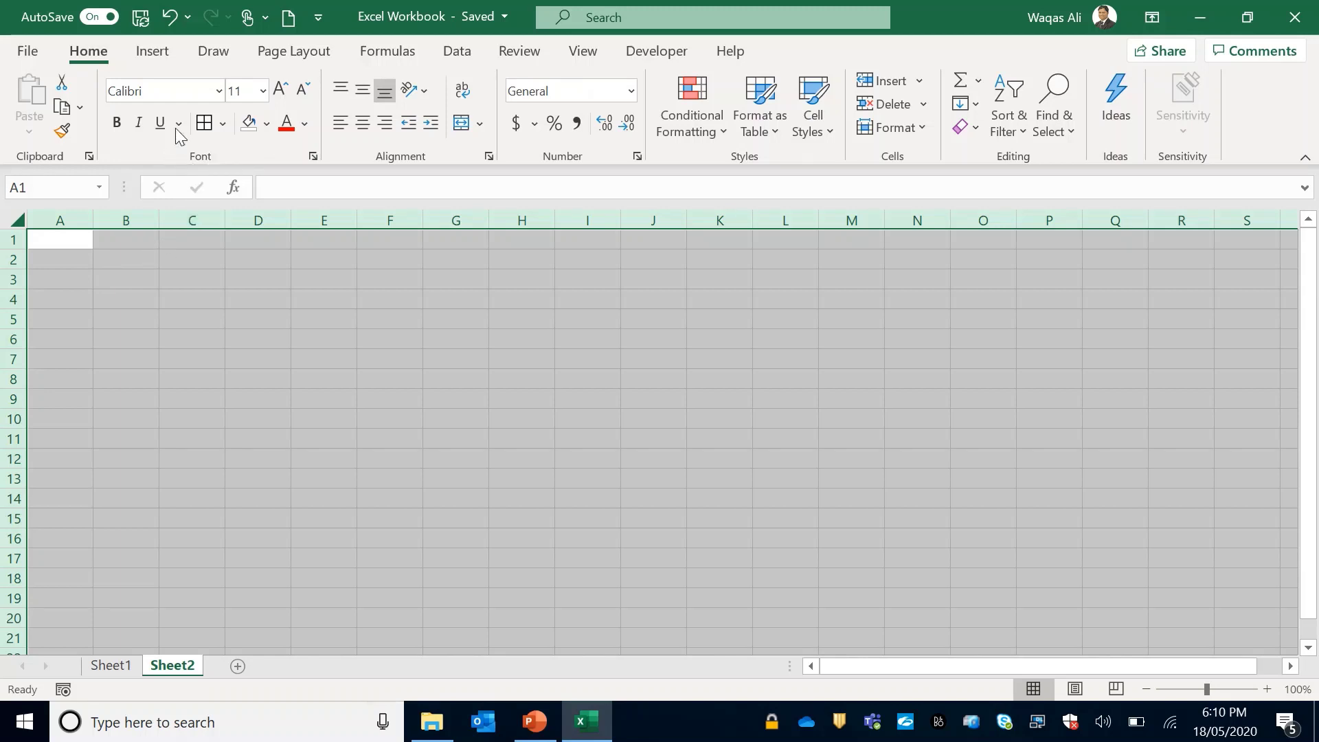
click(270, 130)
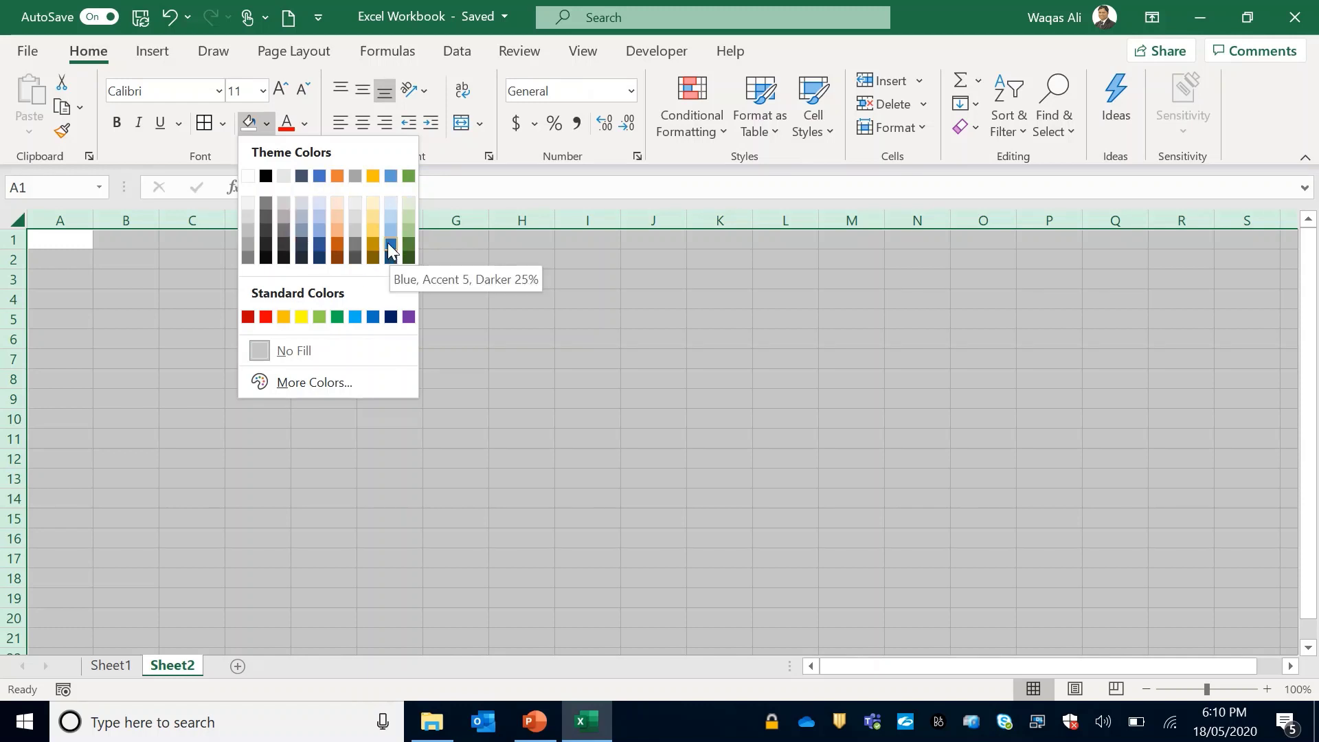
click(250, 179)
click(73, 316)
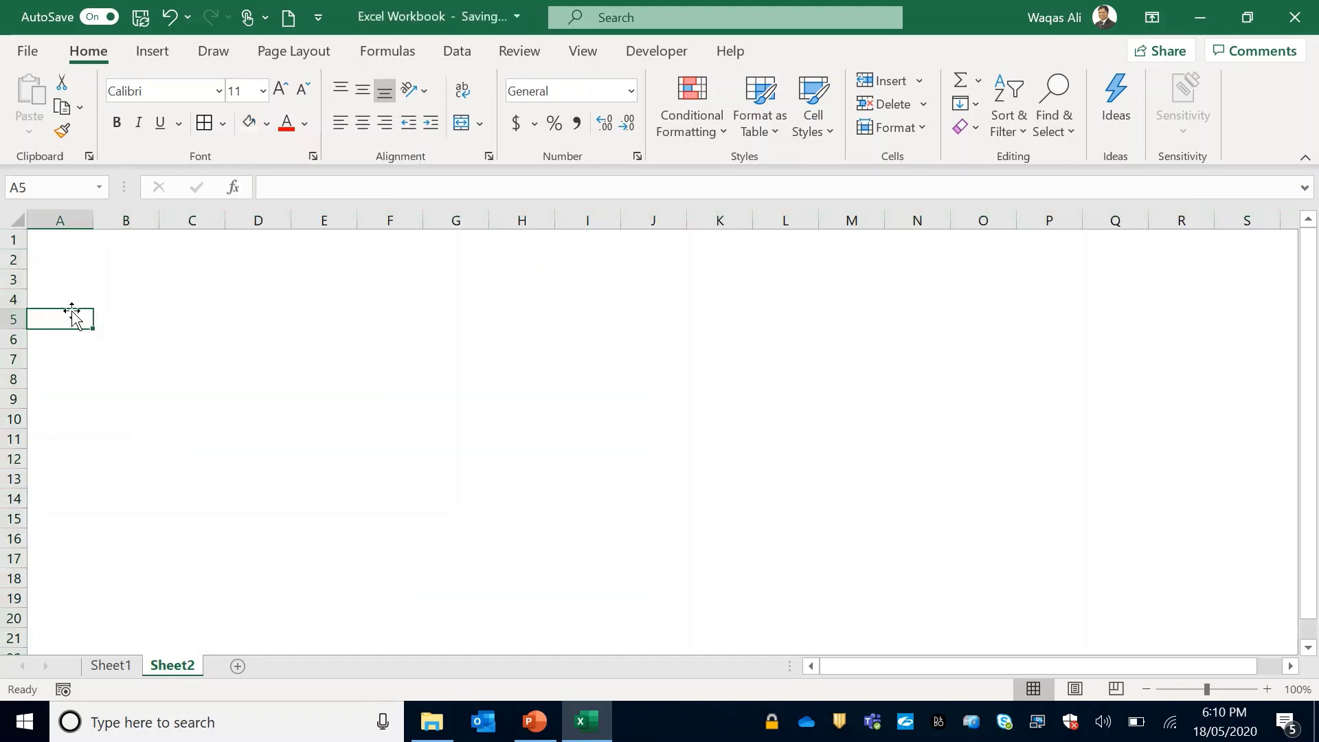
click(71, 299)
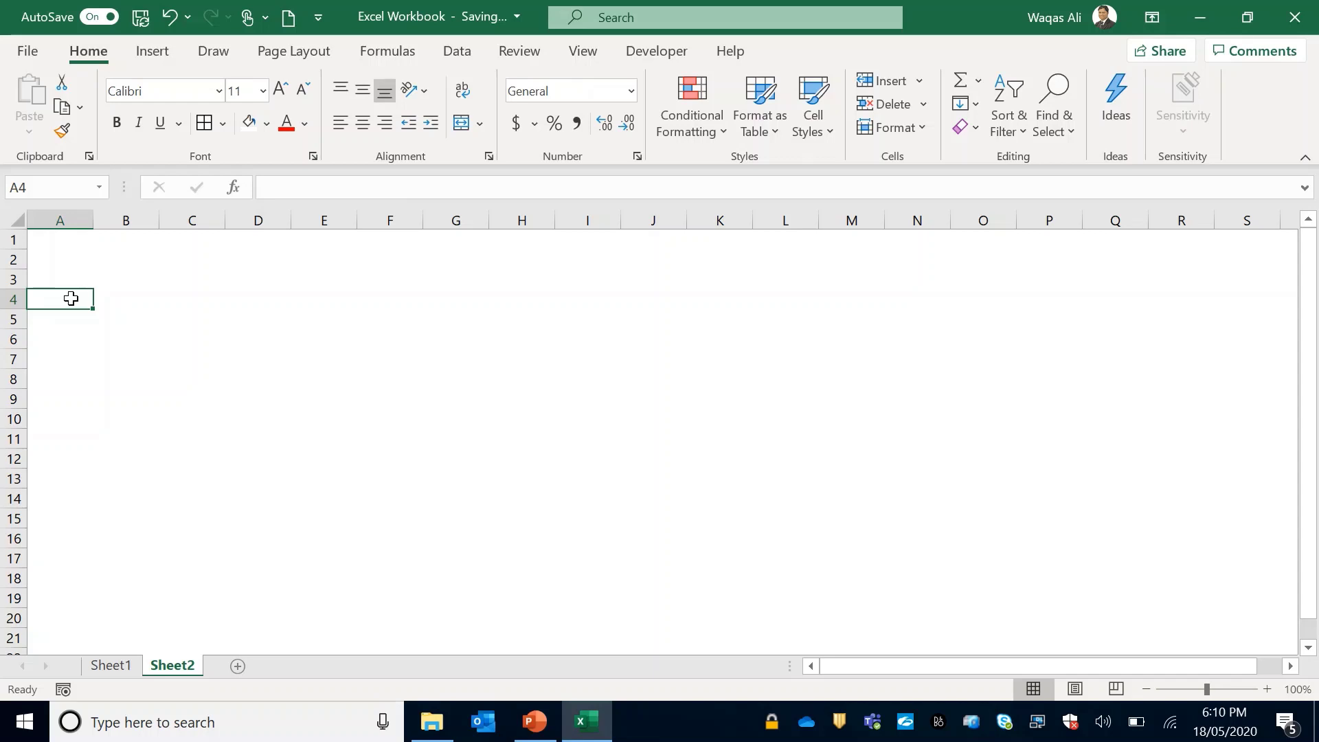
click(126, 670)
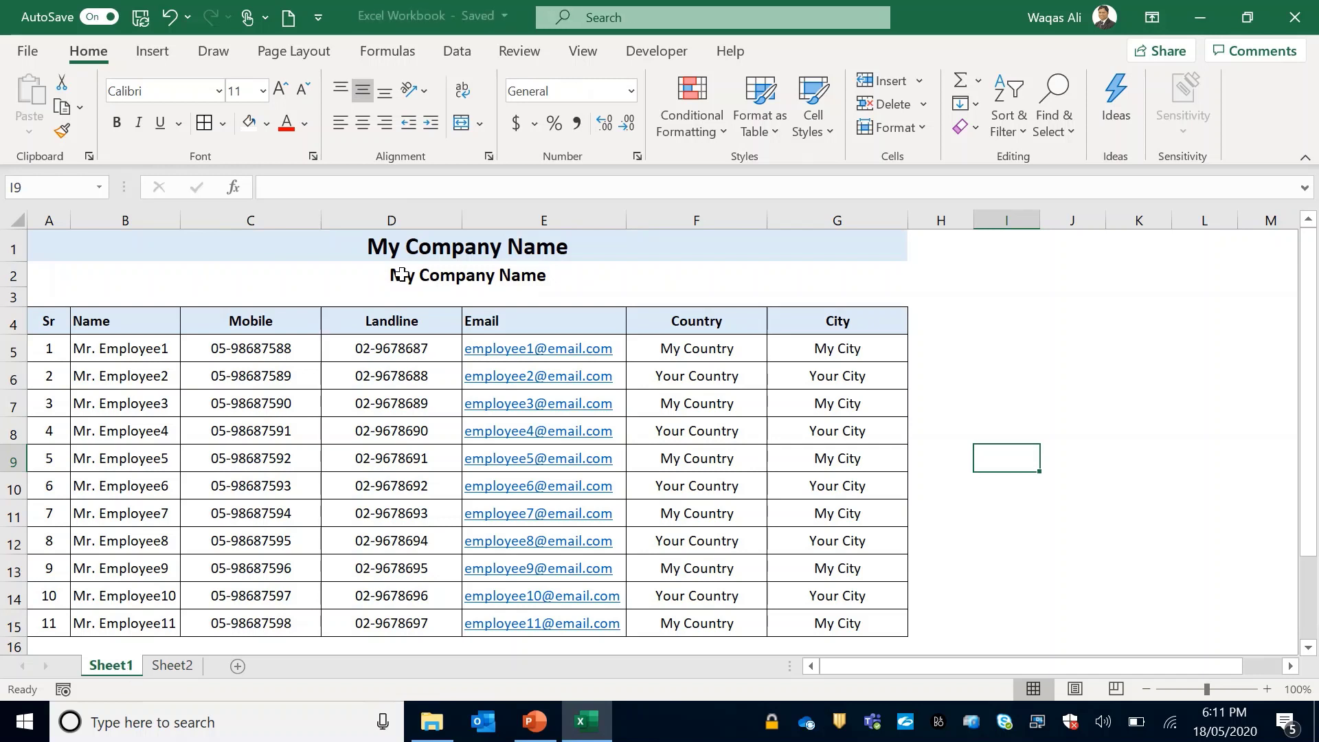
click(450, 248)
click(426, 275)
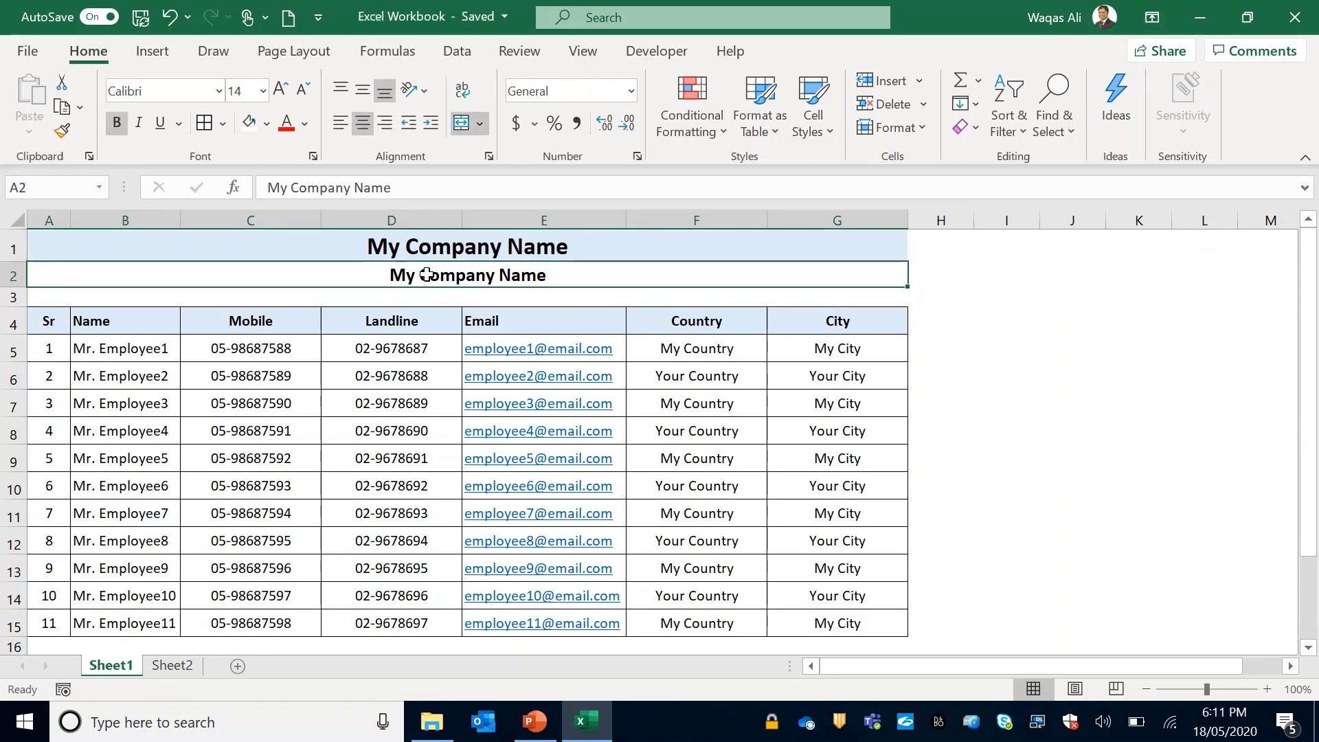
click(442, 252)
click(440, 277)
drag(53, 319, 795, 322)
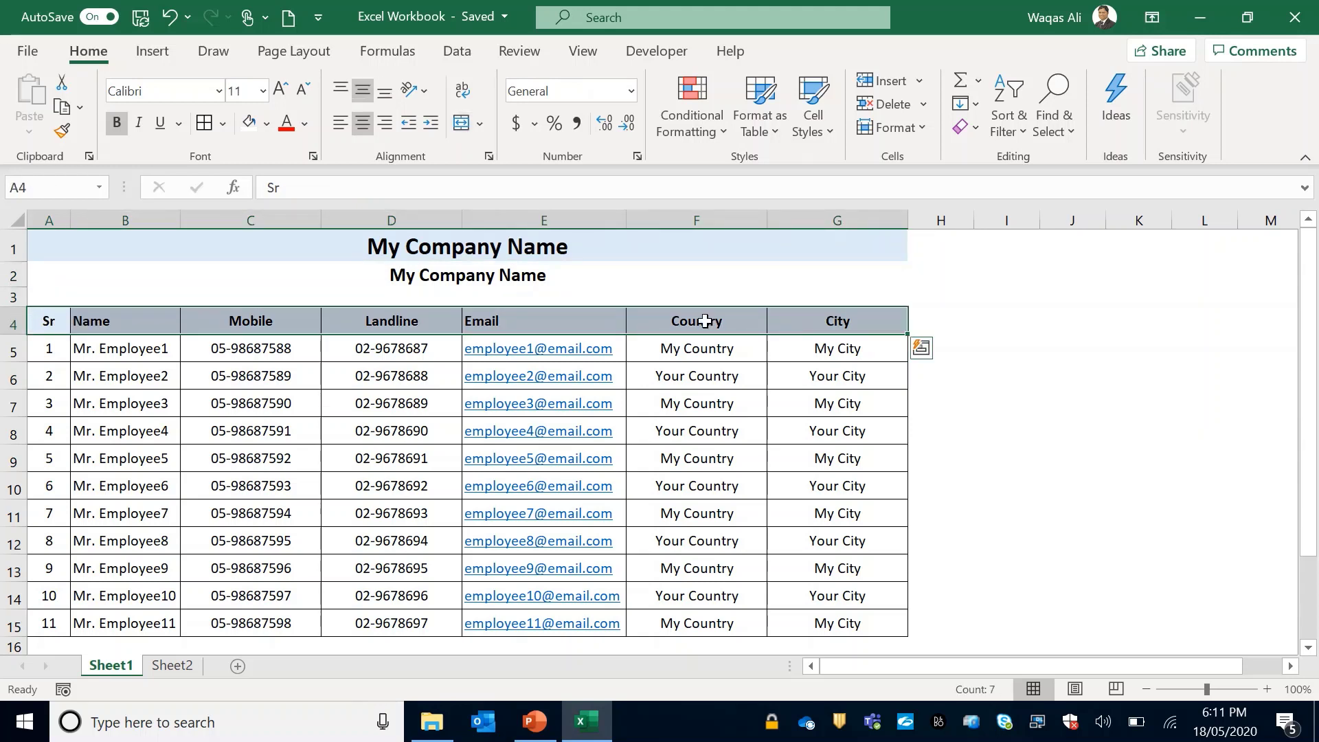
click(50, 321)
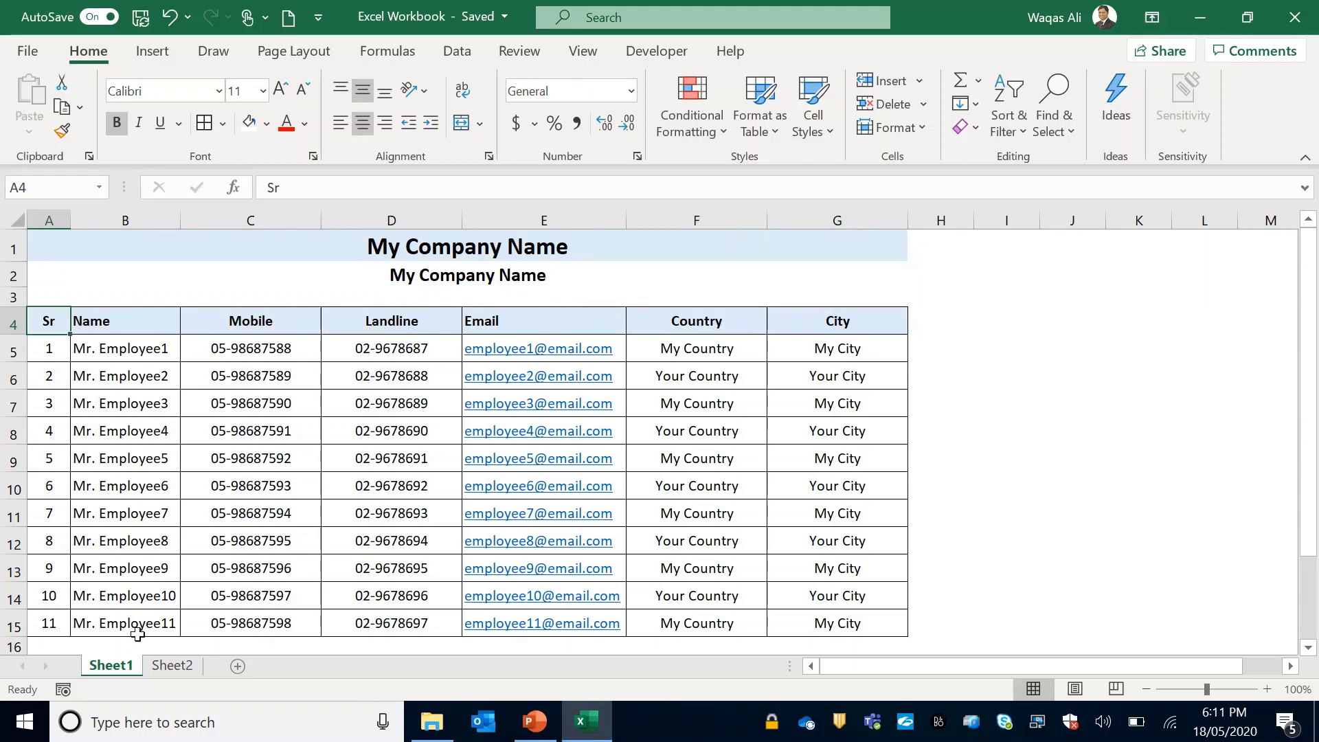
click(171, 666)
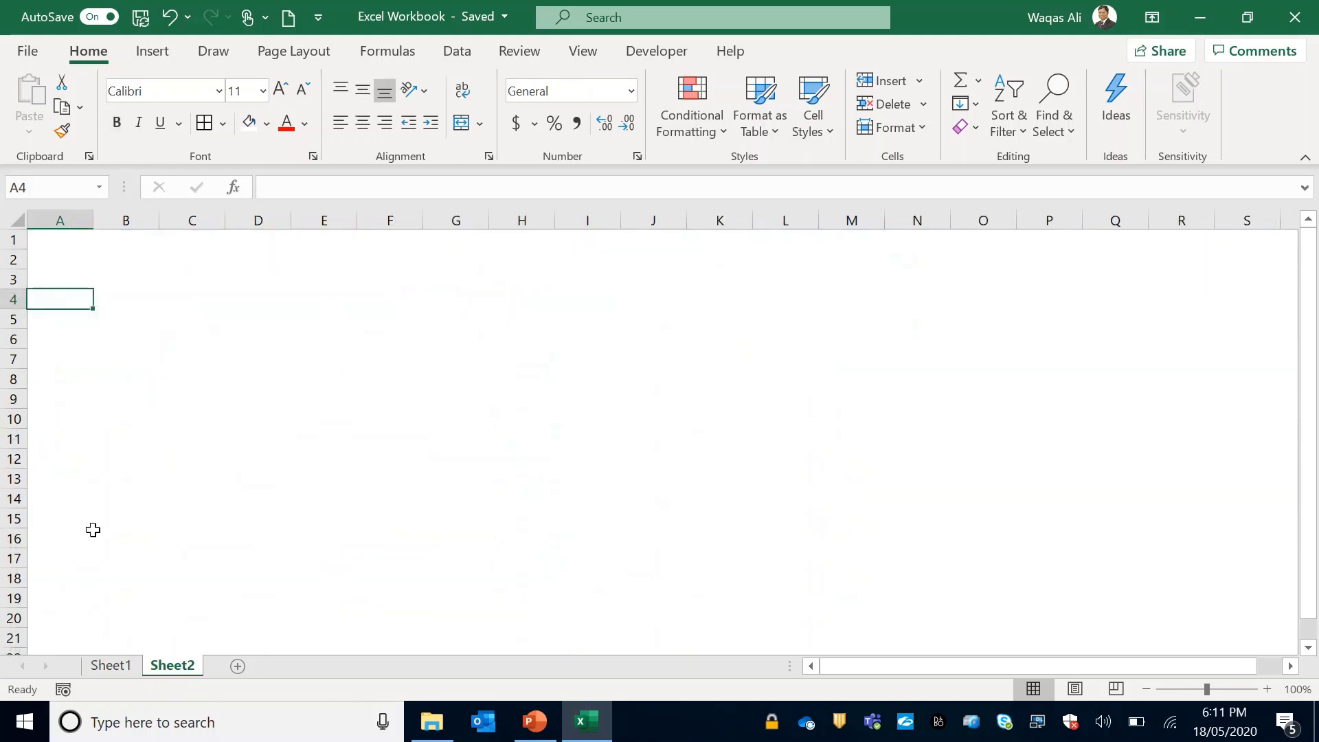
Enter the headers Sr, Name, Mobile, Landline, Email, Country and City into A4:G4.
key(F2)
text(Sr)
key(Tab)
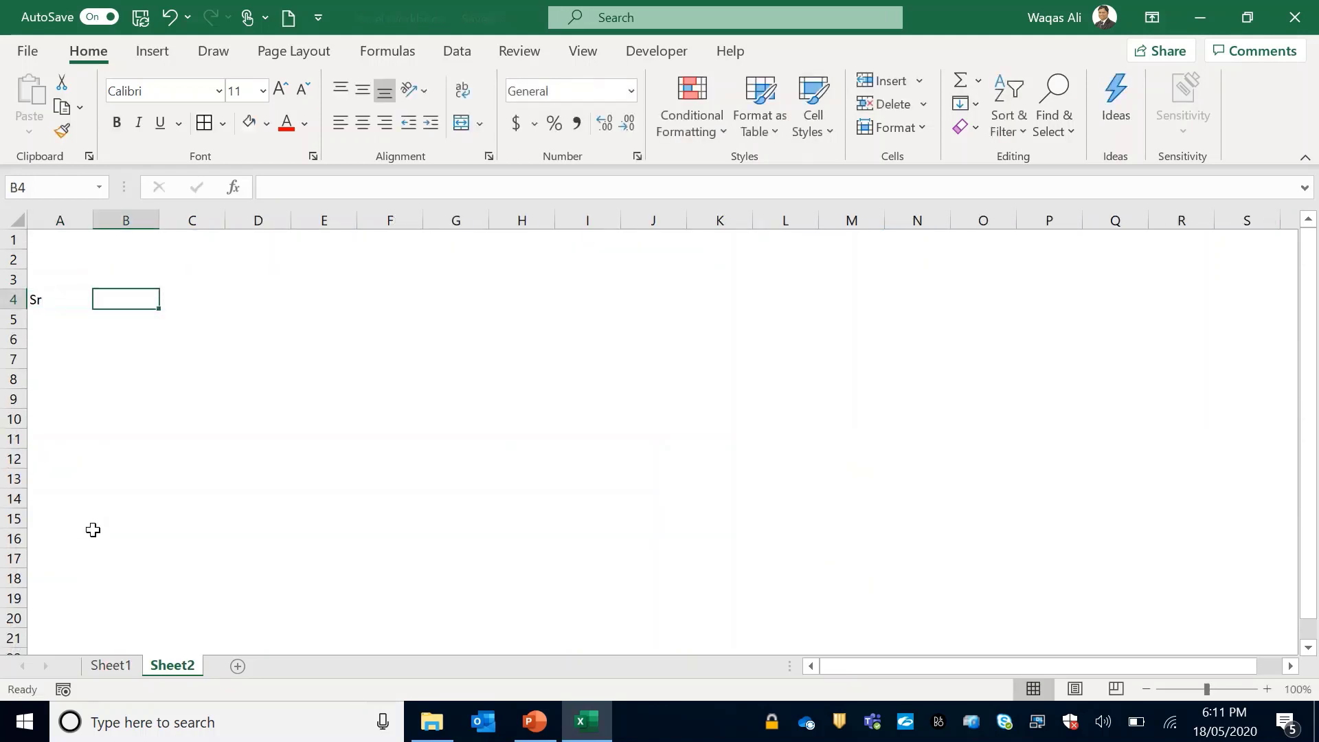
text(Name)
key(Tab)
text(Mo)
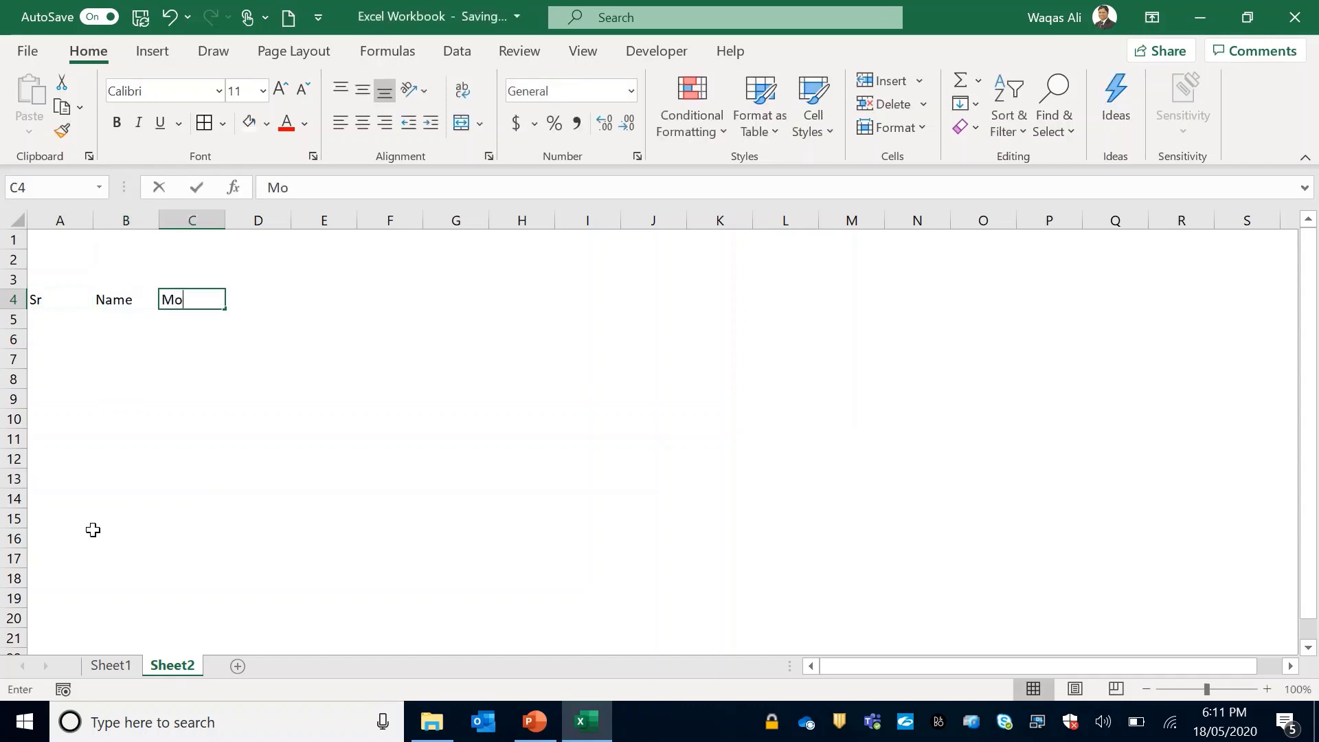
text(bile)
key(Tab)
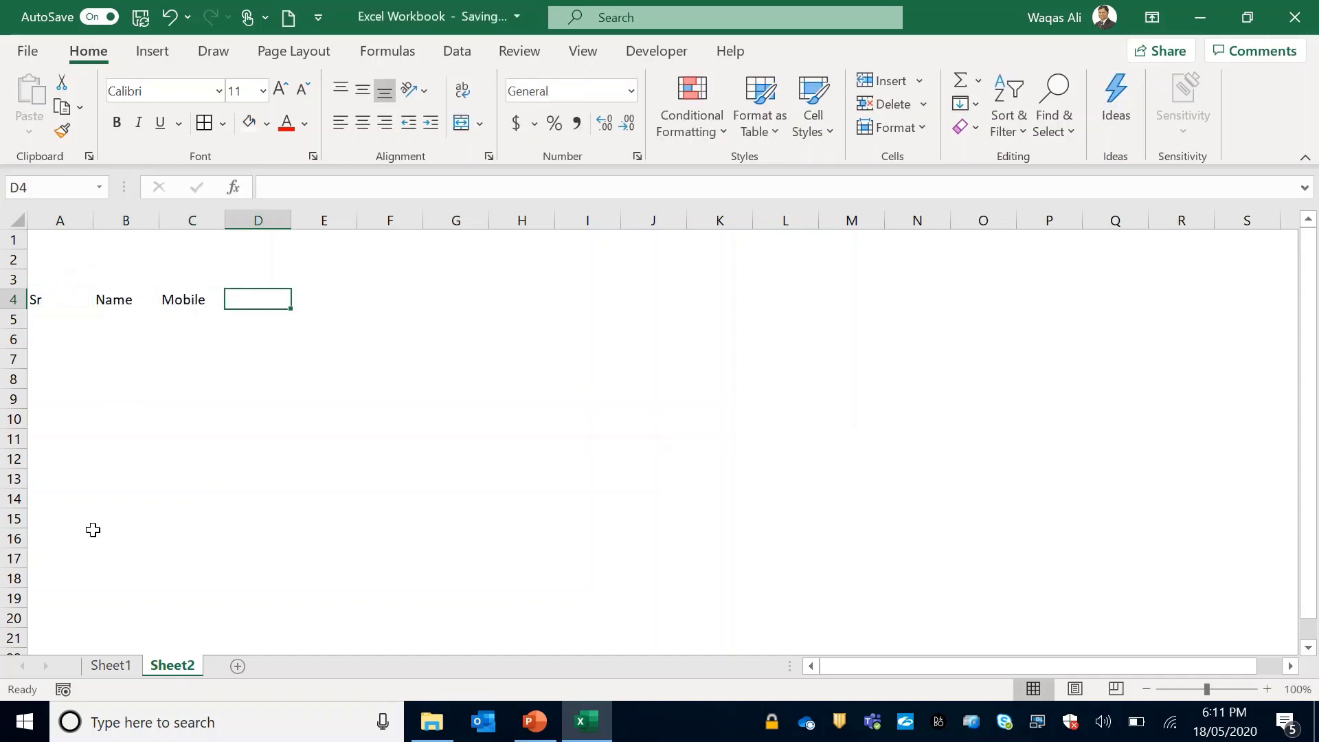
text(Landline)
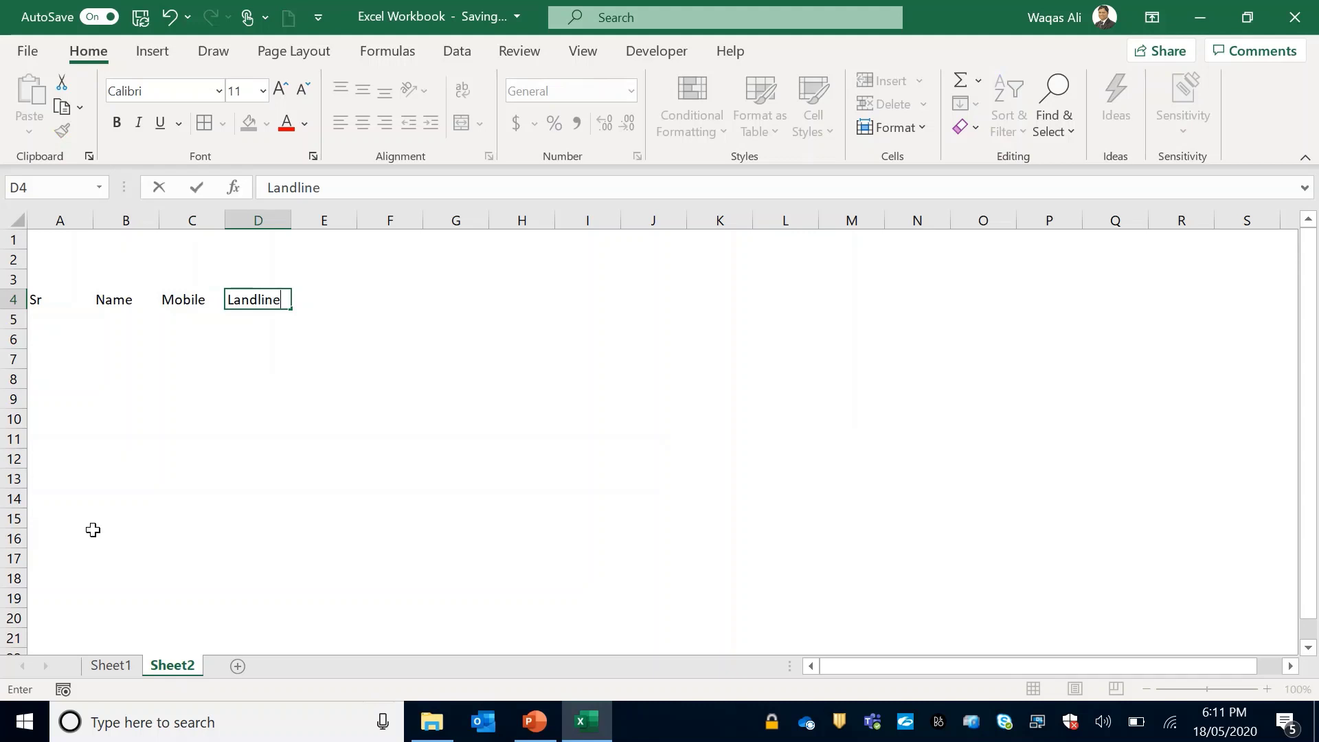
key(Tab)
text(Email)
key(Tab)
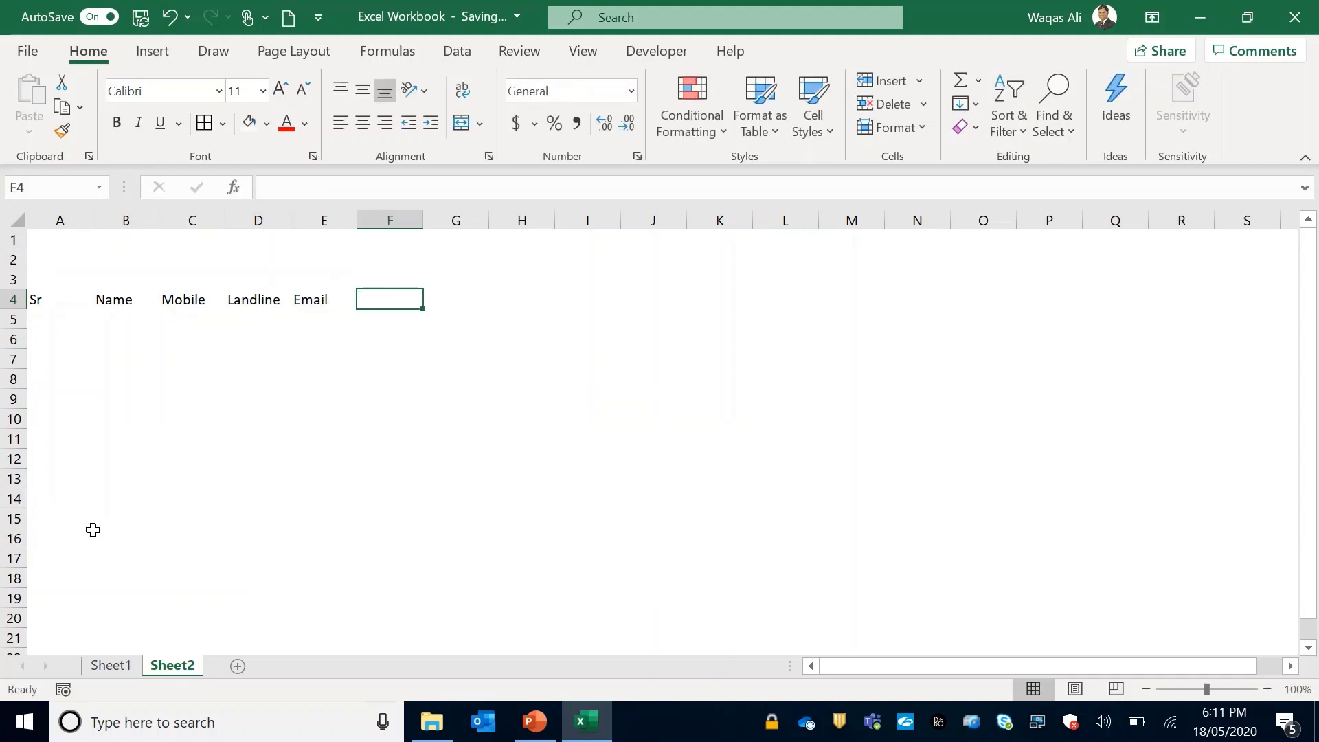
text(Cou)
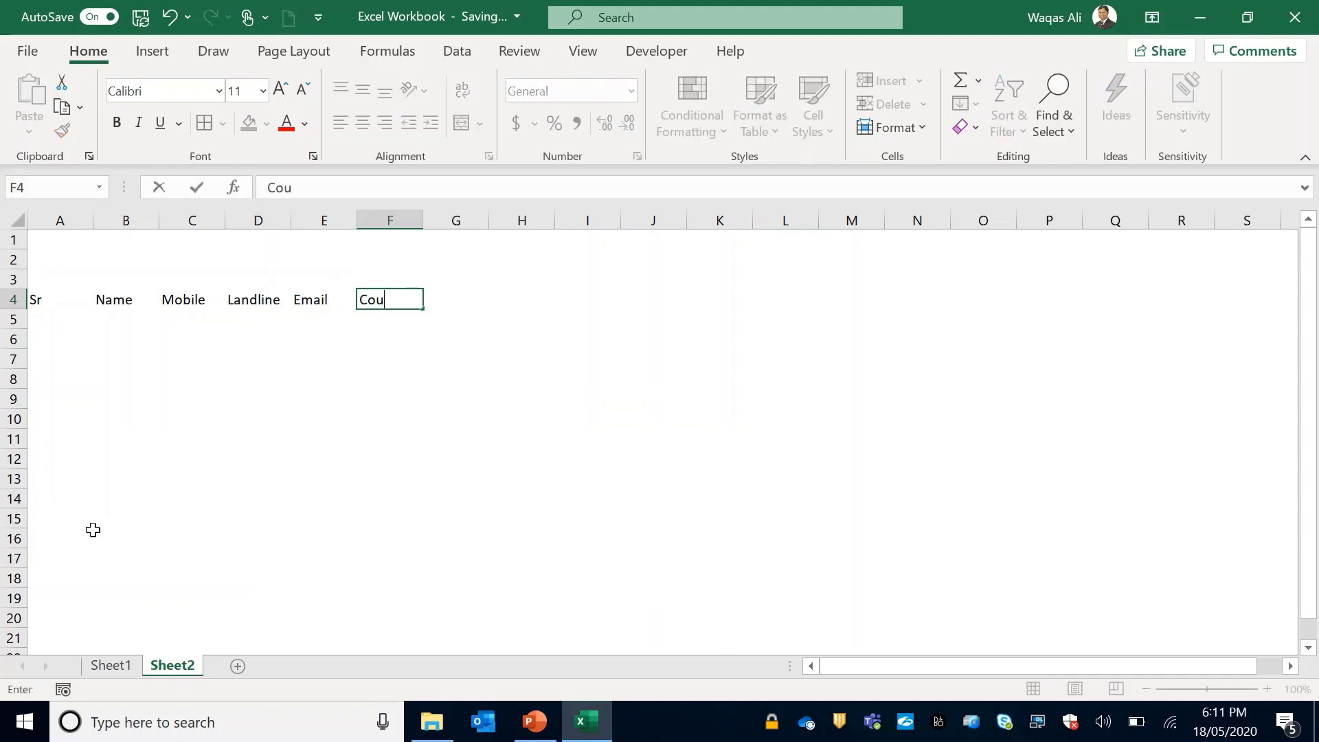
text(ntry)
key(Tab)
text(Ci)
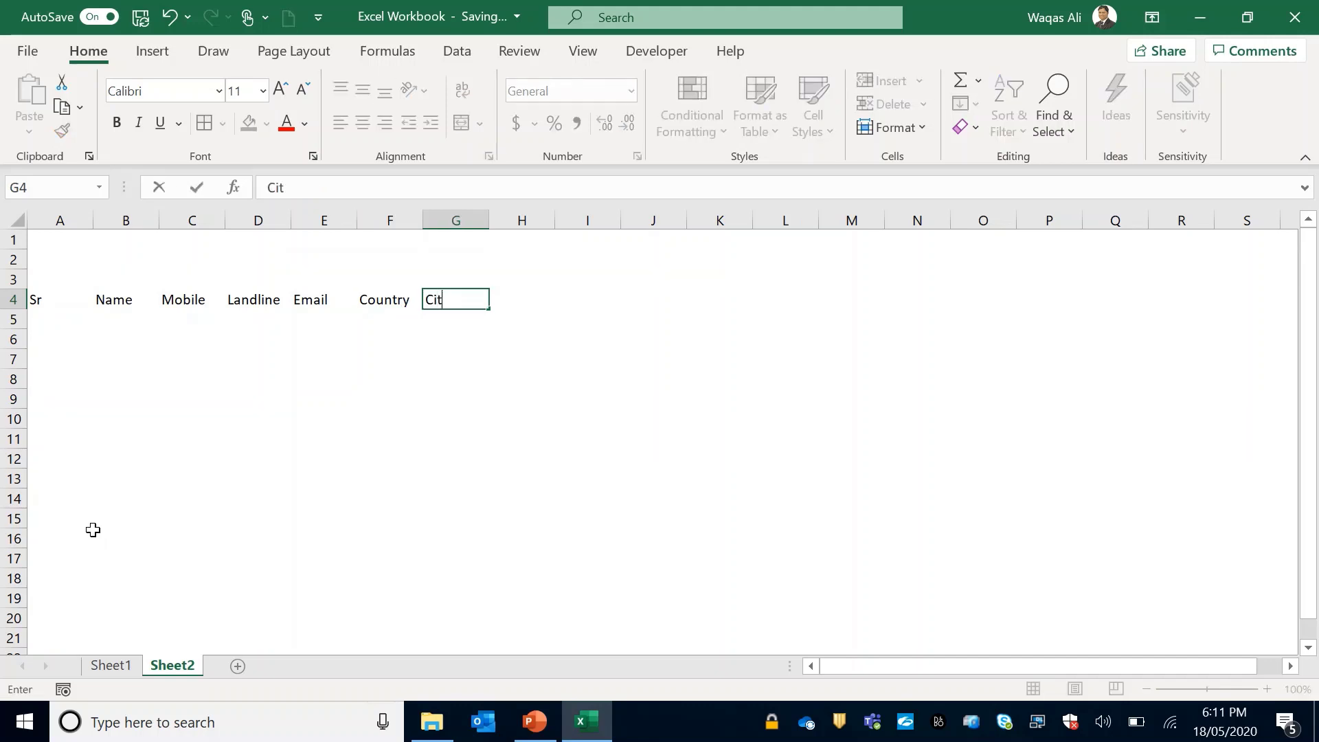
text(ty)
key(Return)
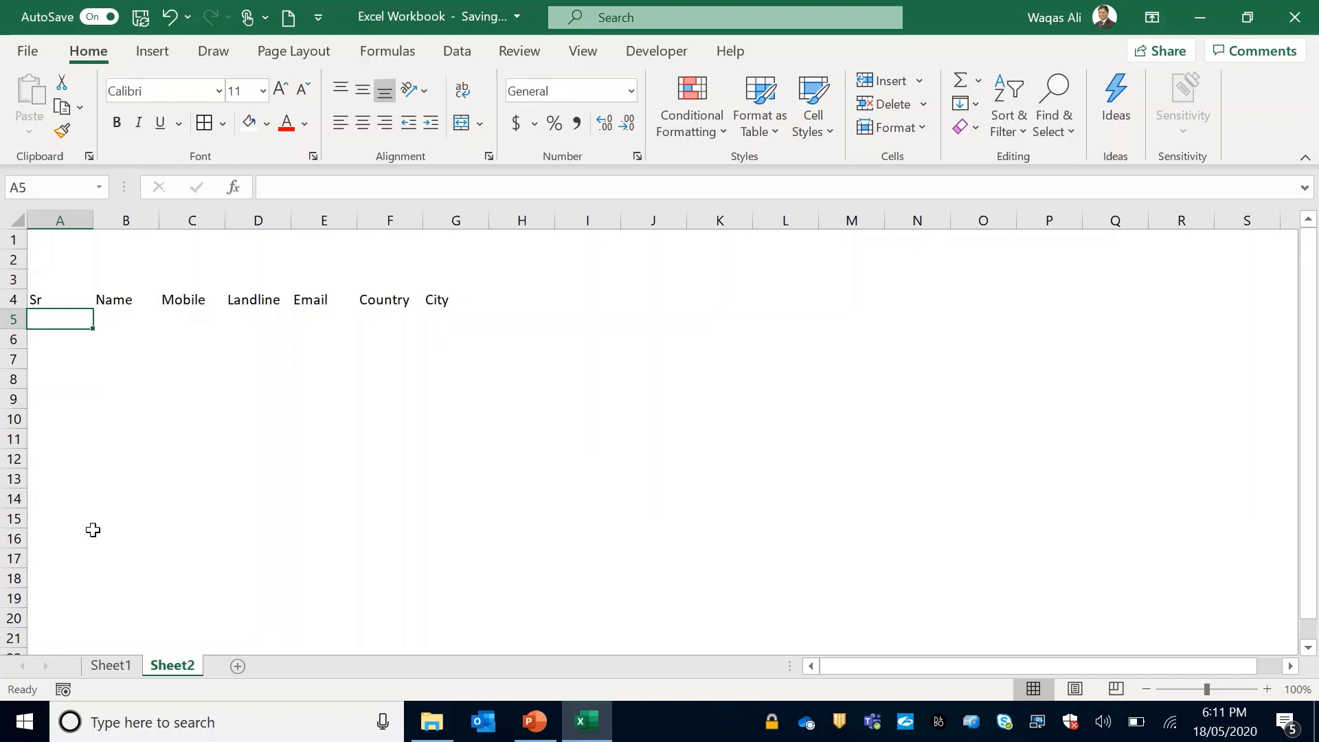
Enter serial 1, name Mr. Employee1, and the mobile and landline numbers in row 5.
text(1)
key(Tab)
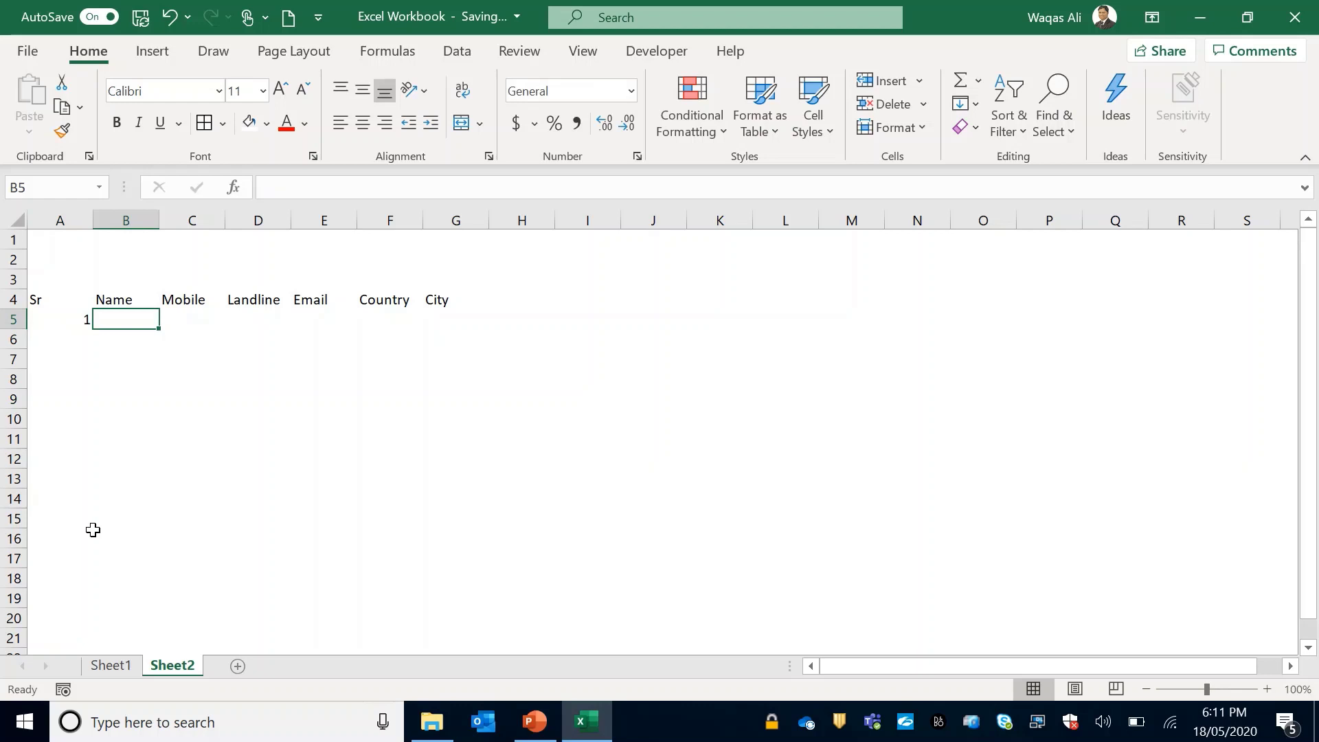
text(Mr. Empl)
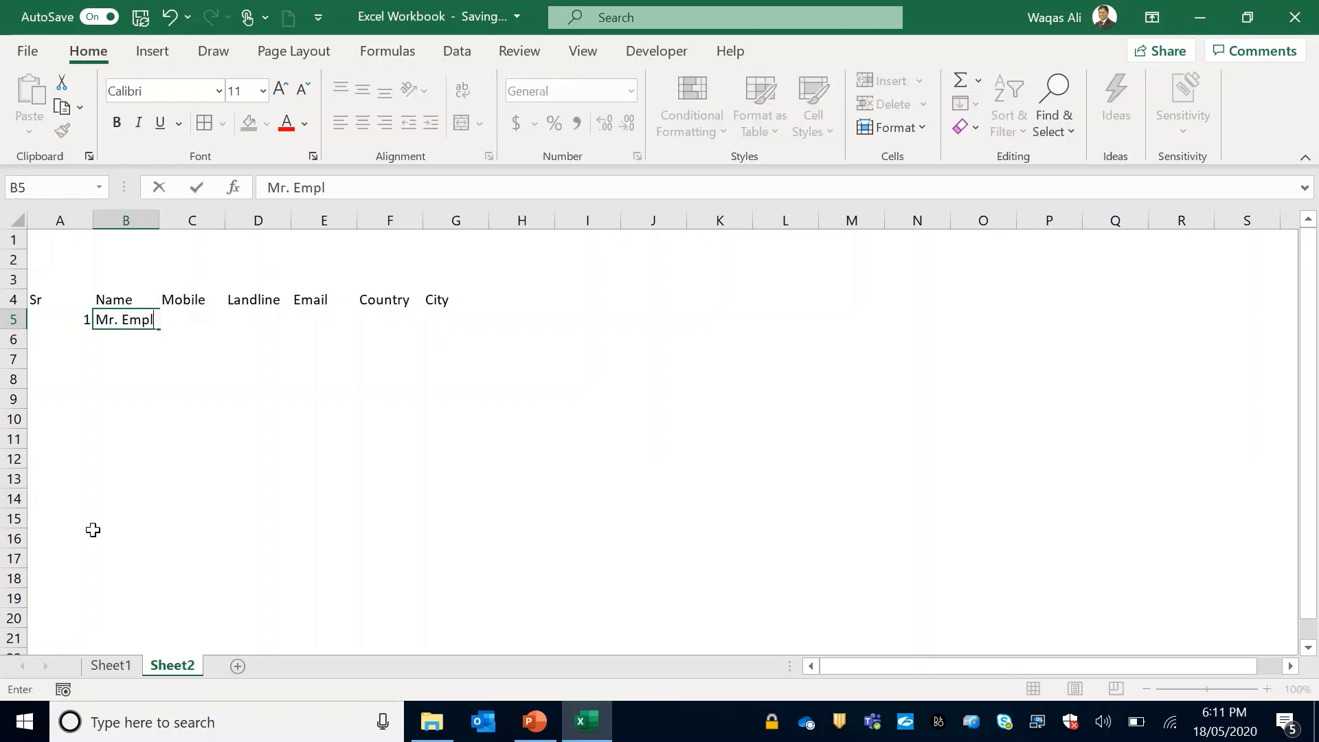
text(oyee1)
key(Tab)
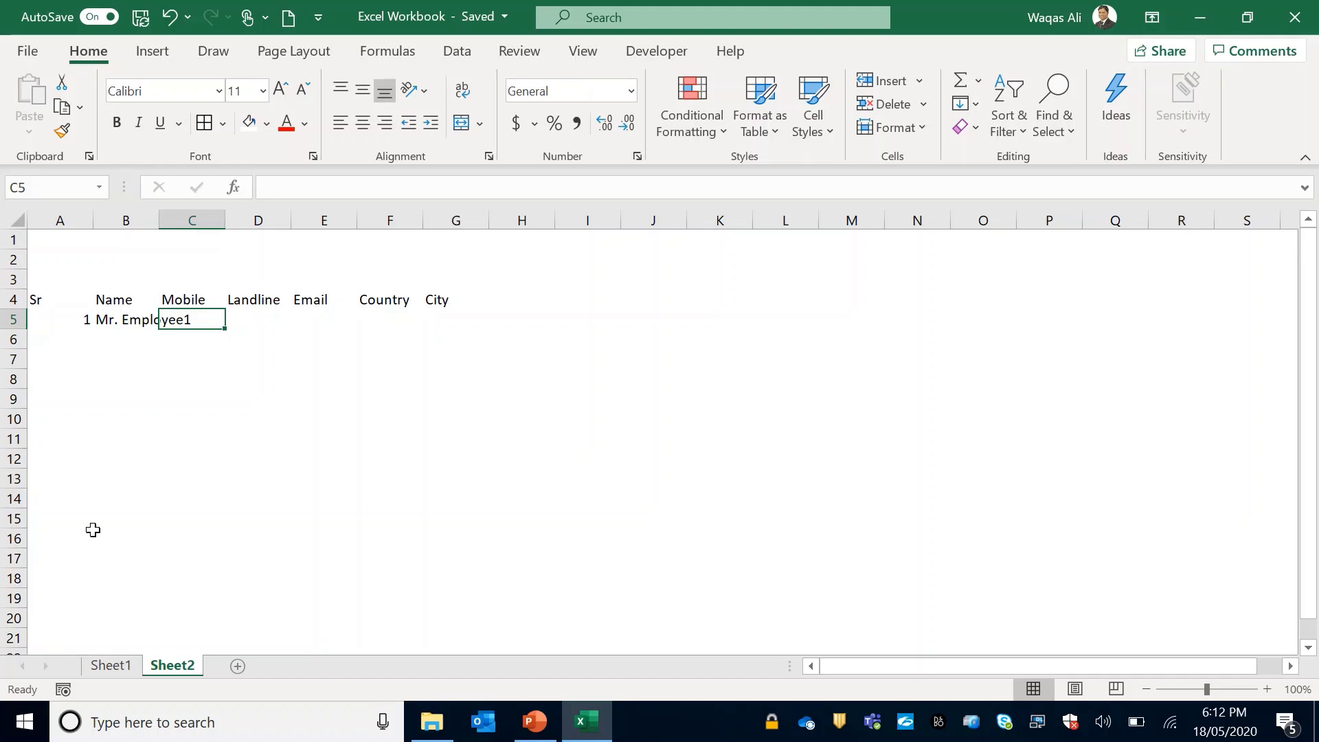
text(030-)
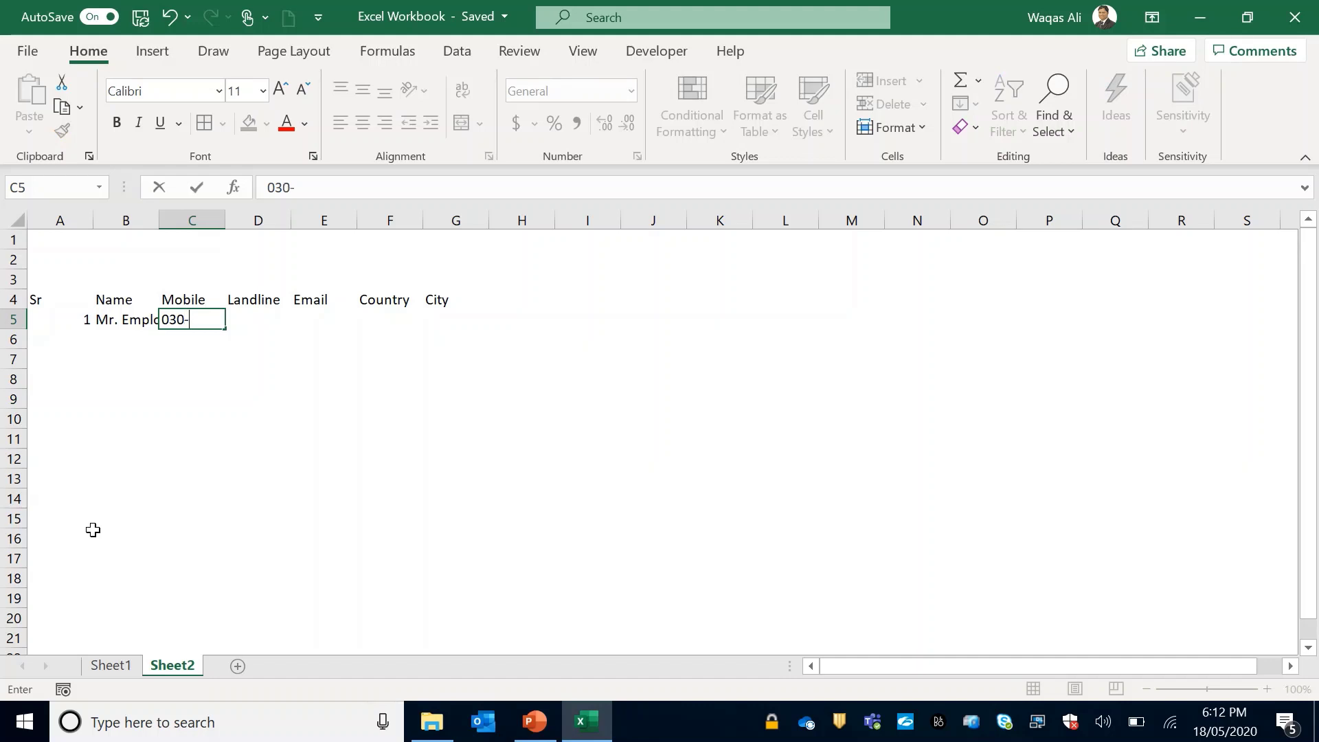
text(12345)
text(67)
key(Tab)
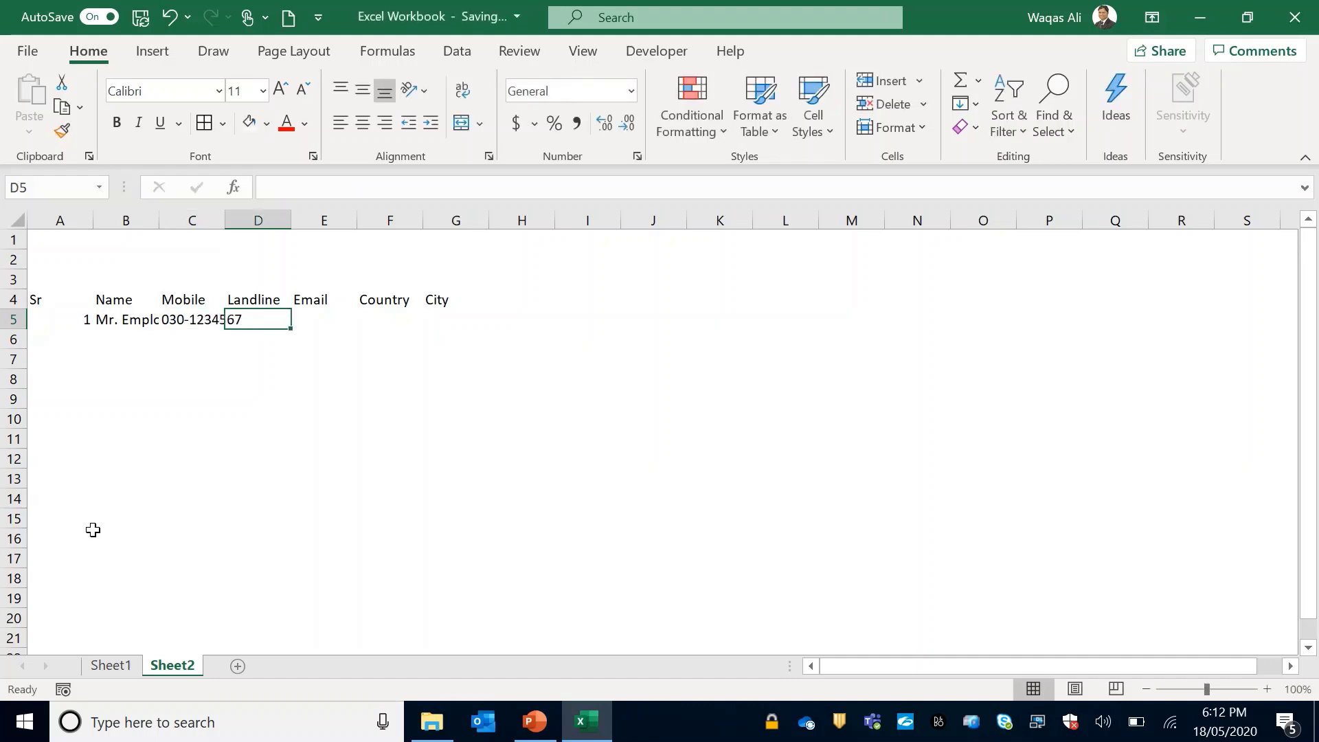
text(04)
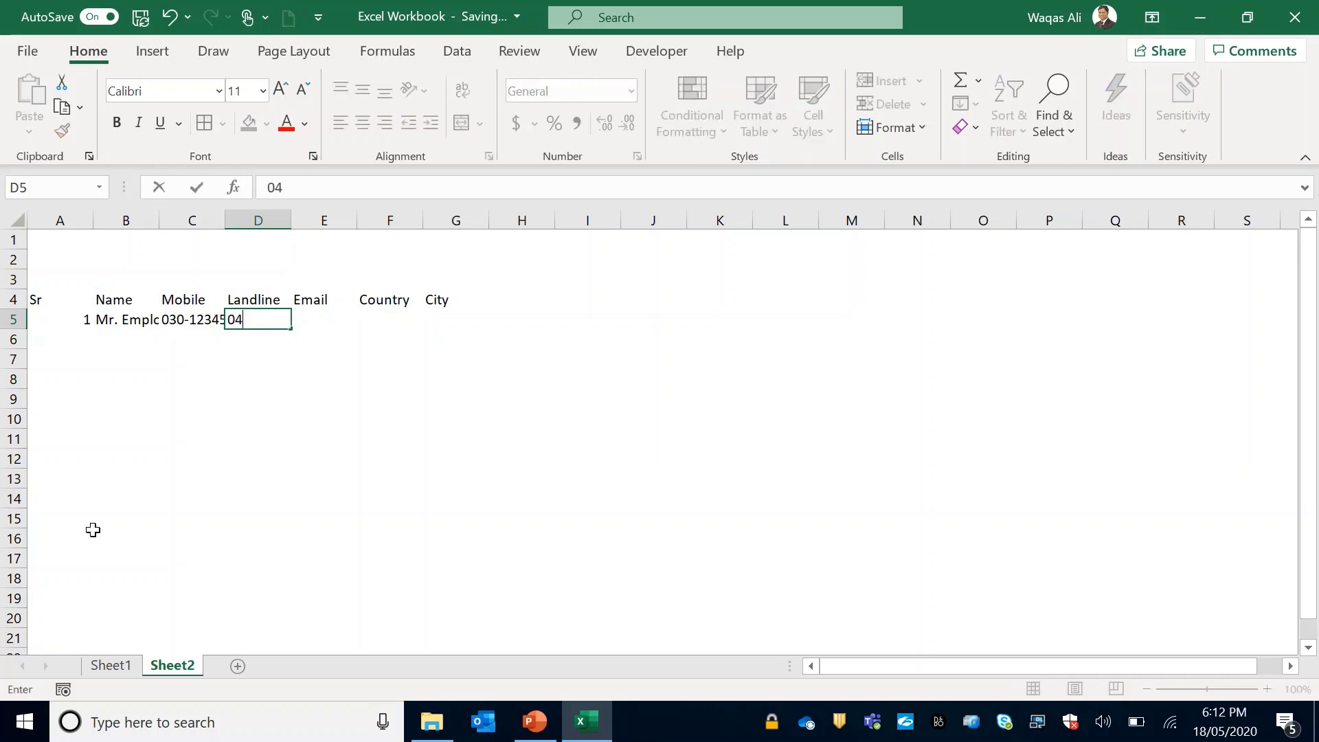
text(-1231234)
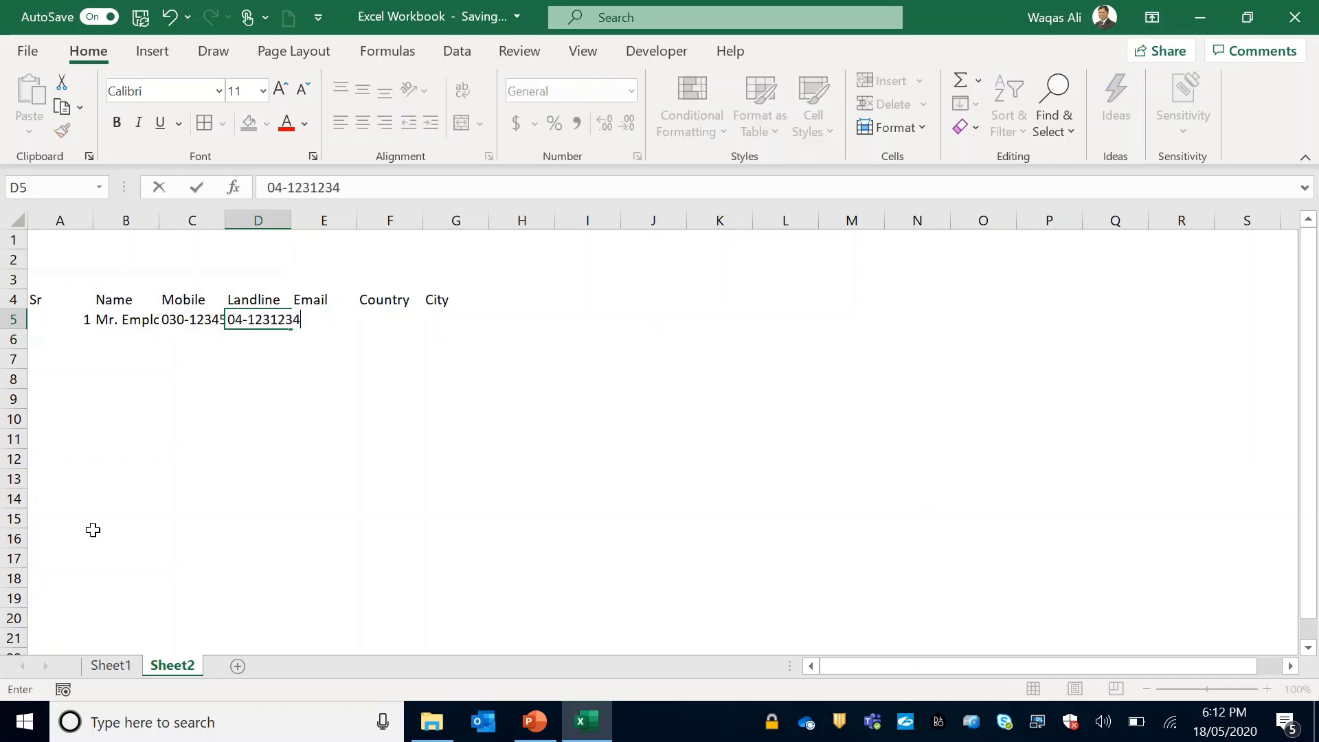
text(5)
key(Tab)
Add the first employee's e-mail address, then My Country under both Country and City.
text(e)
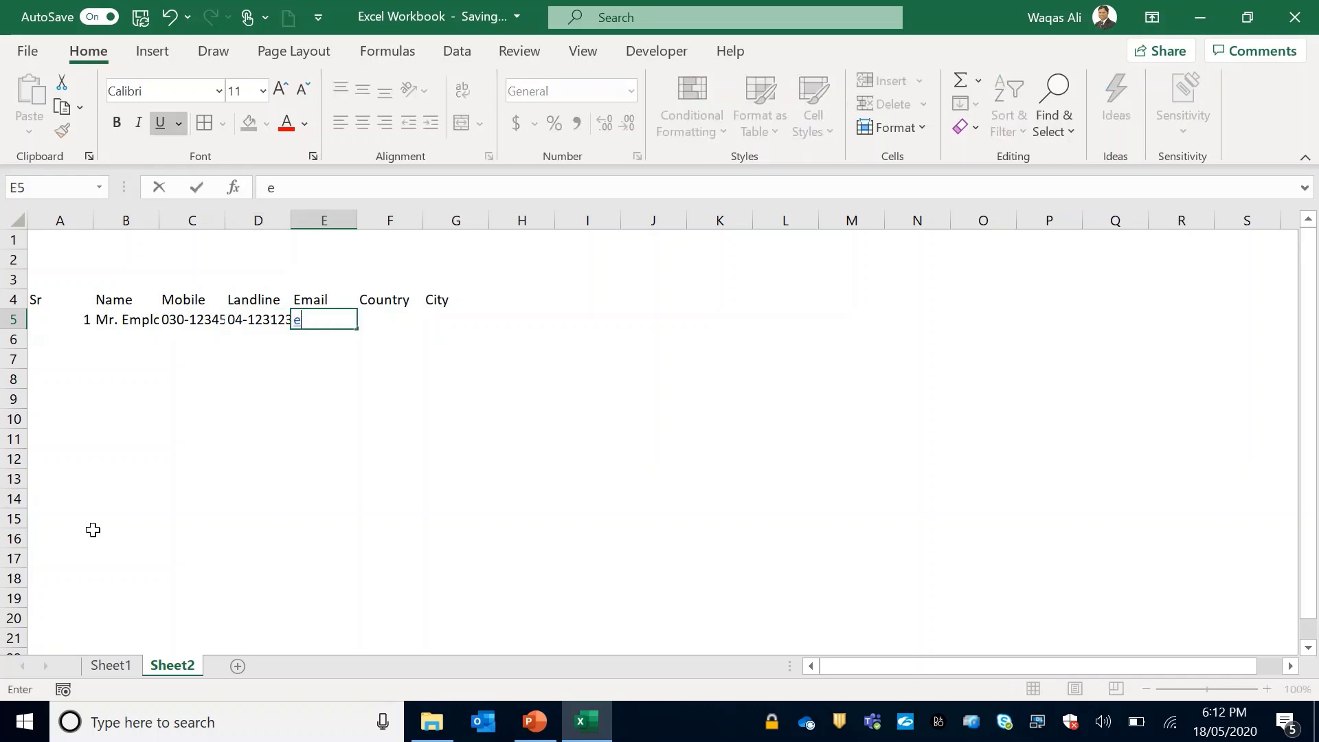
text(ploy)
text(ee)
key(BackSpace)
key(BackSpace)
key(BackSpace)
key(BackSpace)
key(BackSpace)
key(BackSpace)
text(mpl)
text(oyee1@)
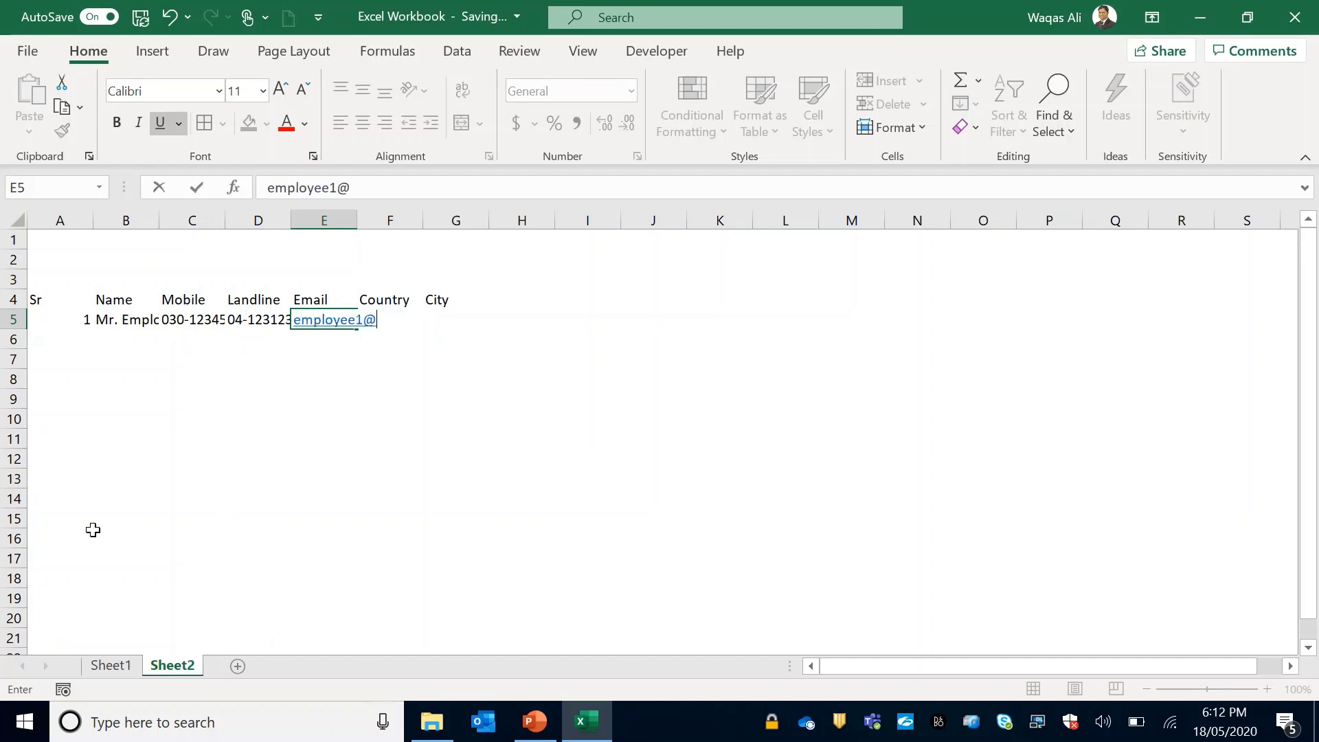
text(email.co)
text(m)
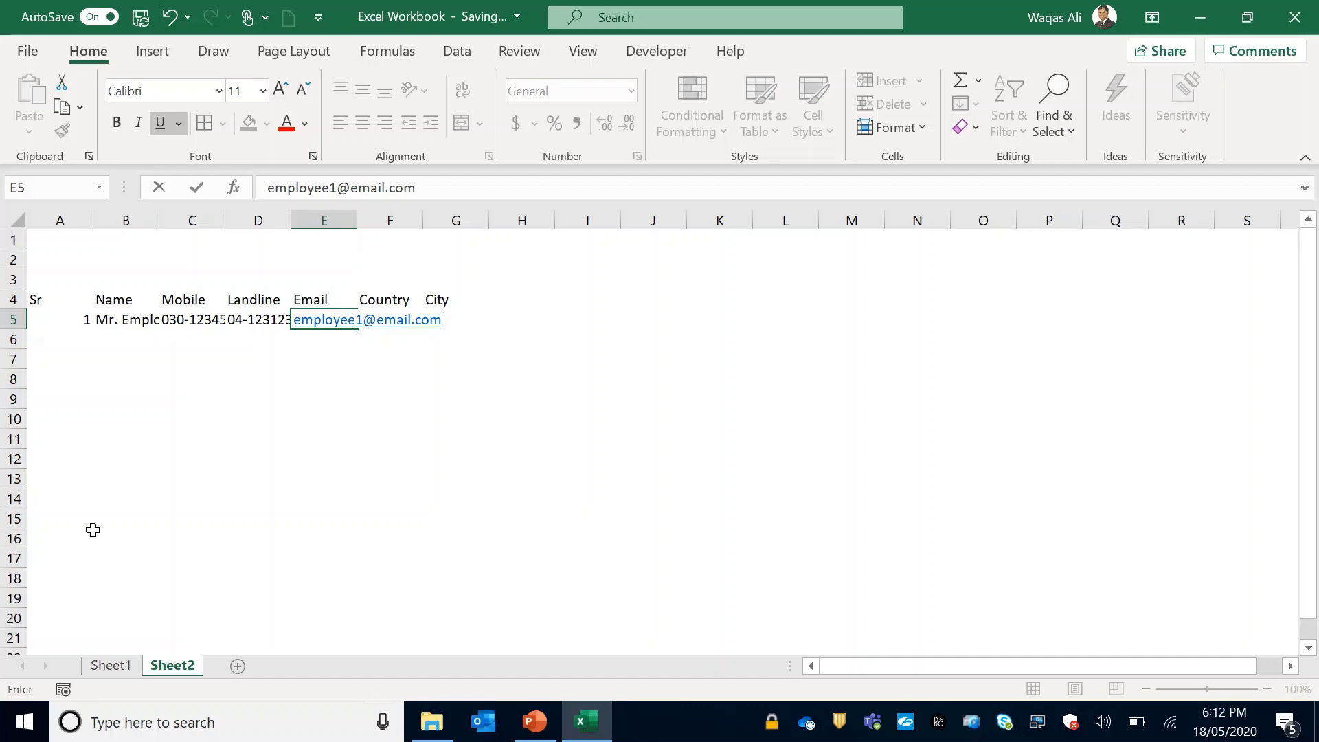
key(Tab)
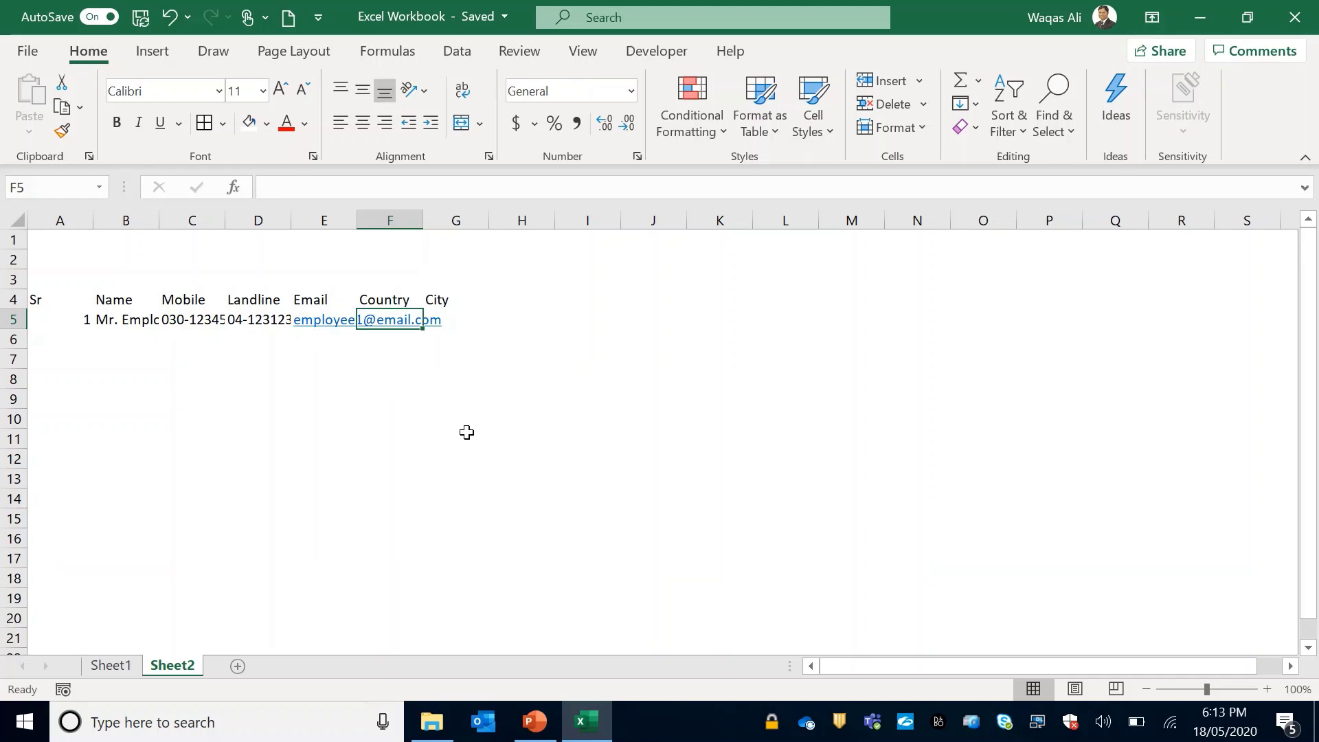
text(My Country)
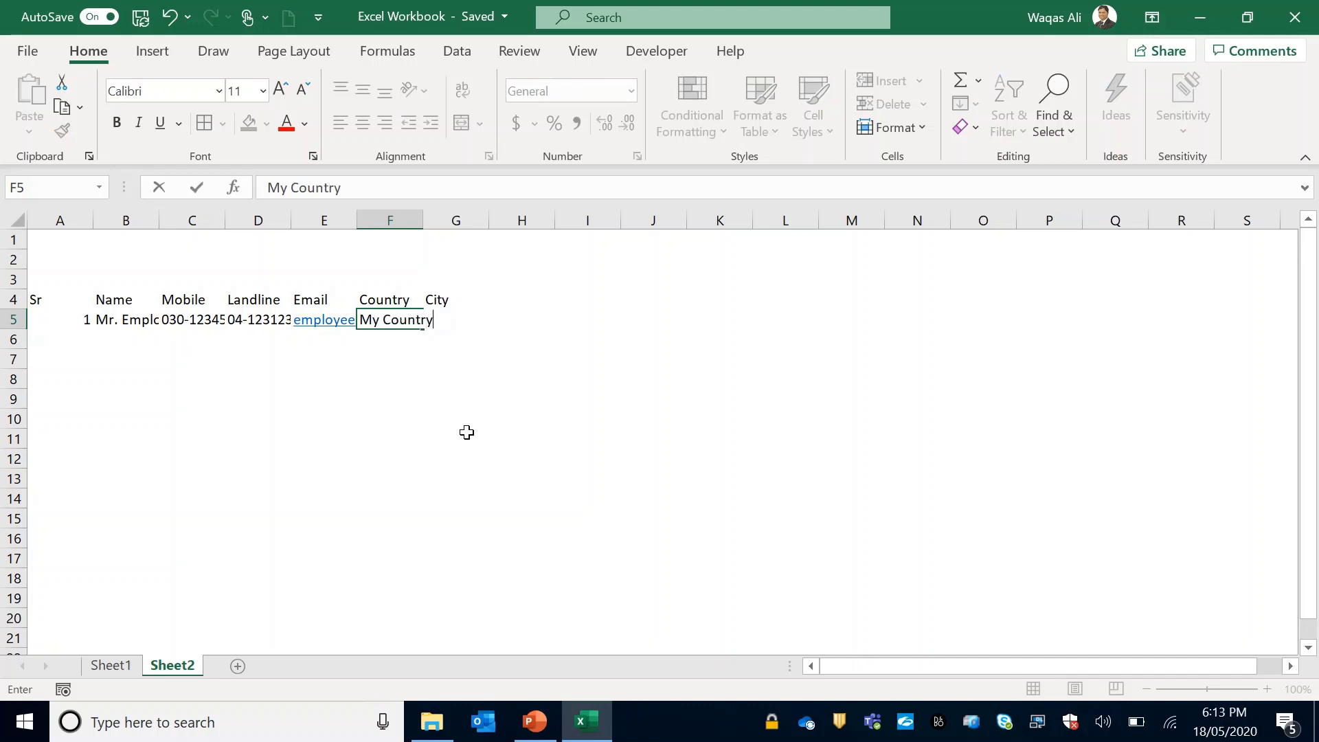
key(Tab)
text(My Co)
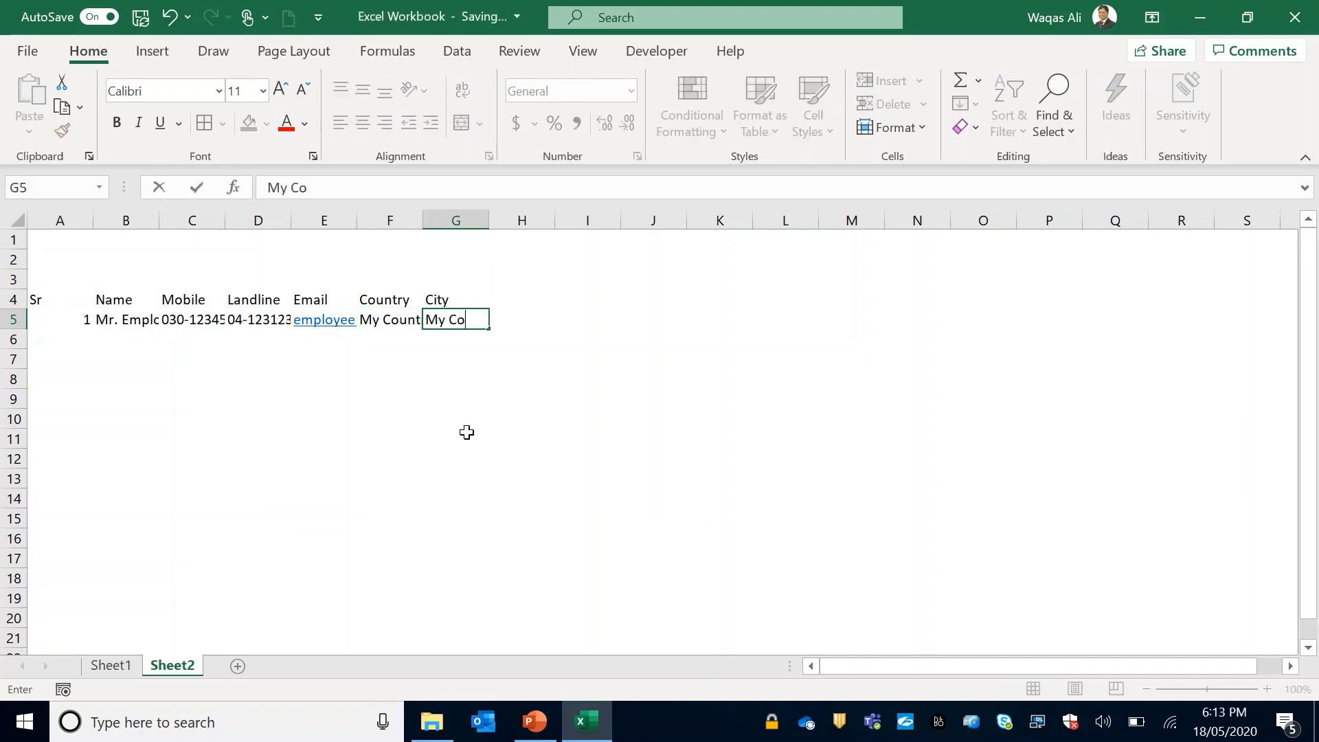
text(untry)
key(Return)
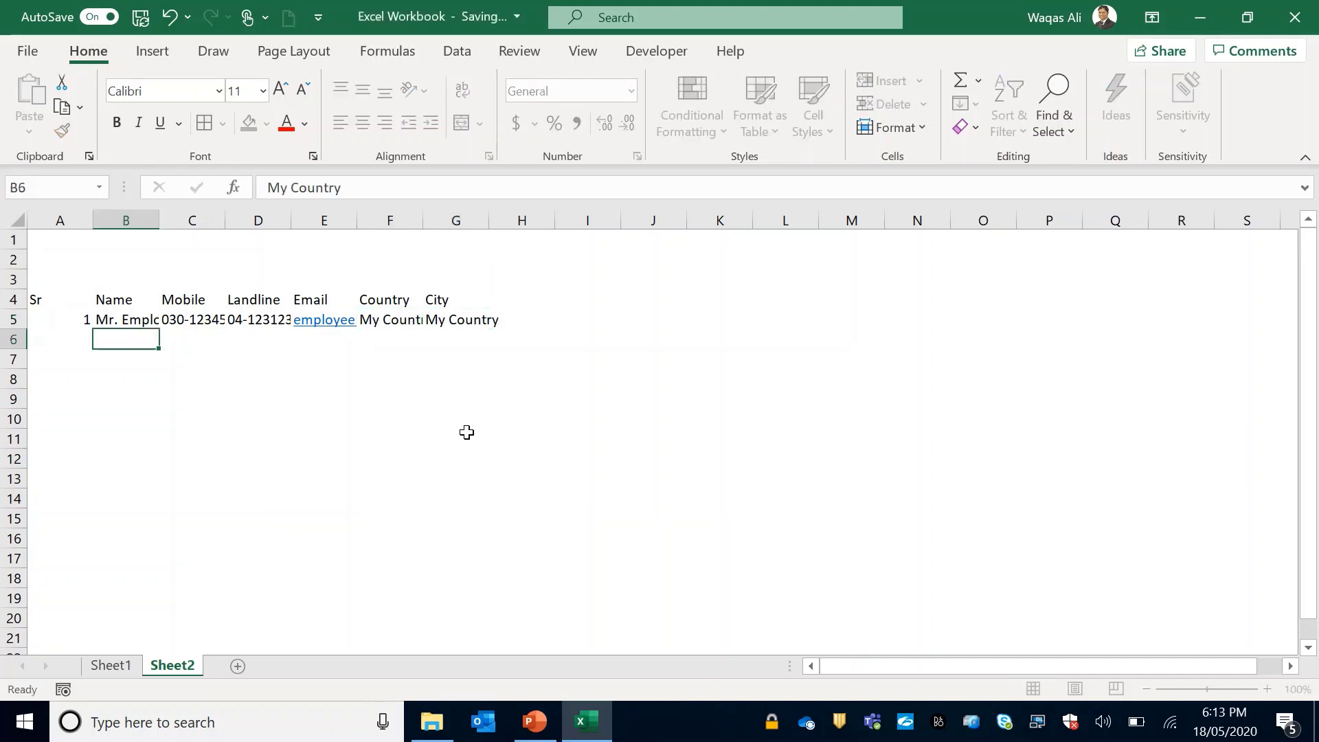
click(124, 321)
click(213, 319)
click(252, 320)
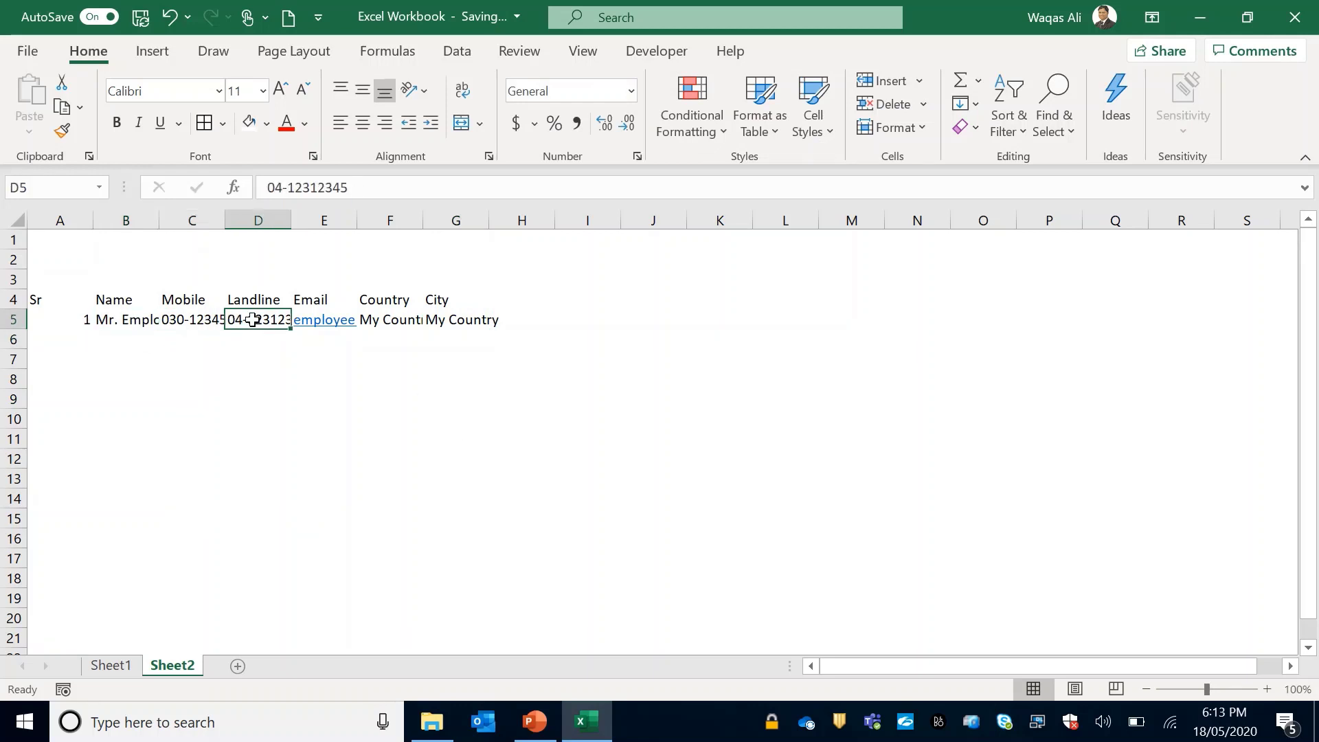
click(386, 316)
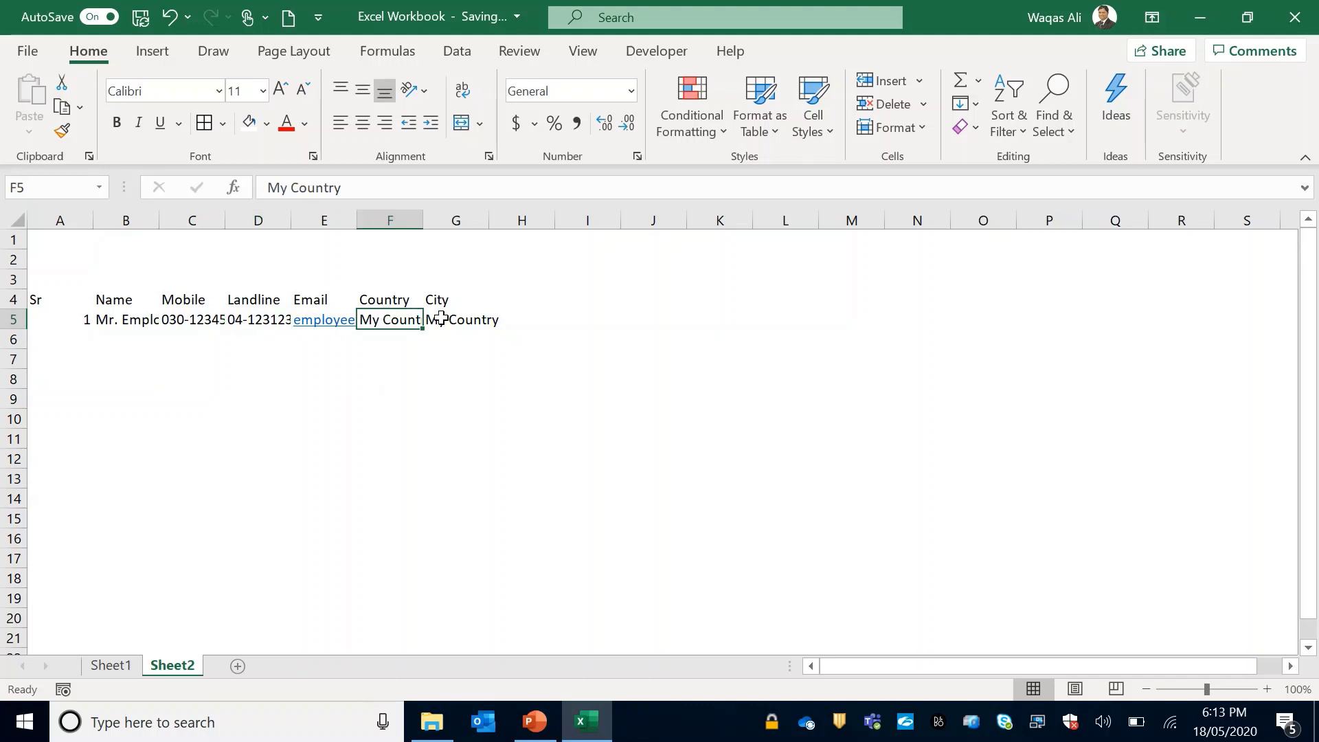
click(443, 318)
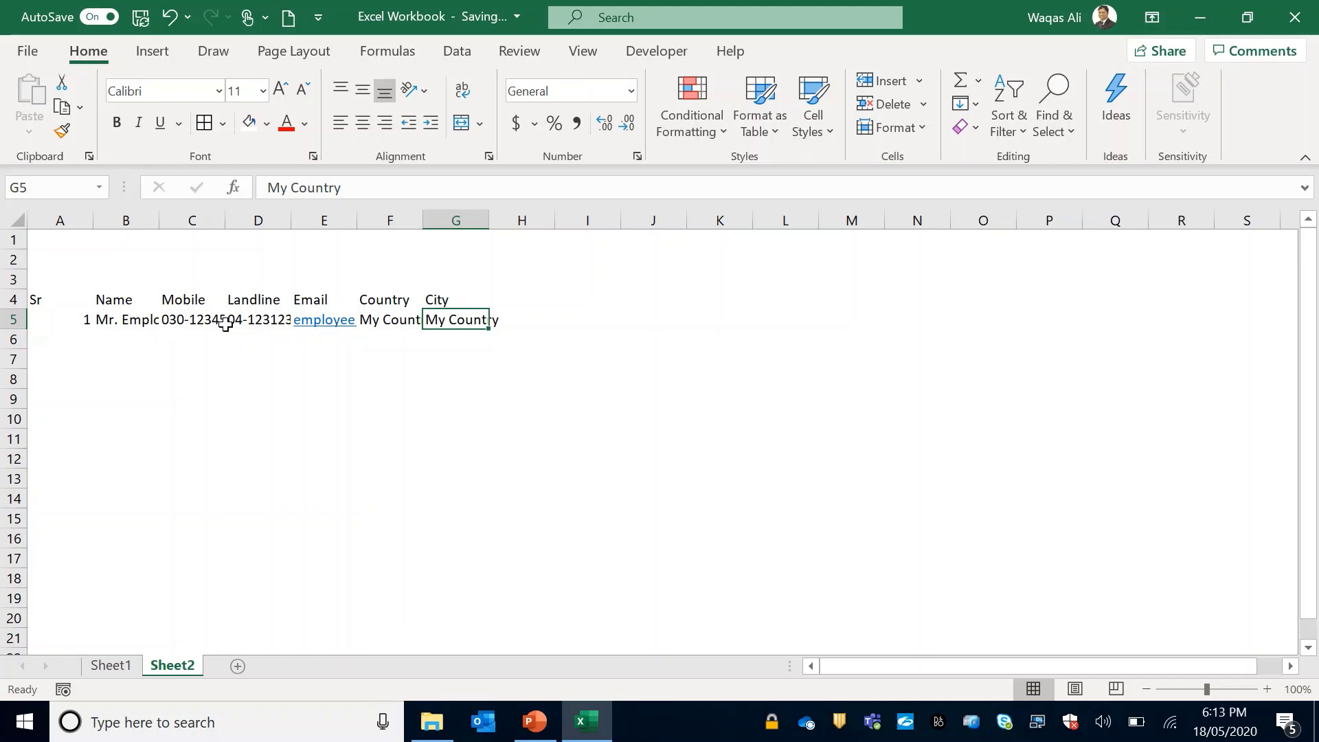
click(127, 316)
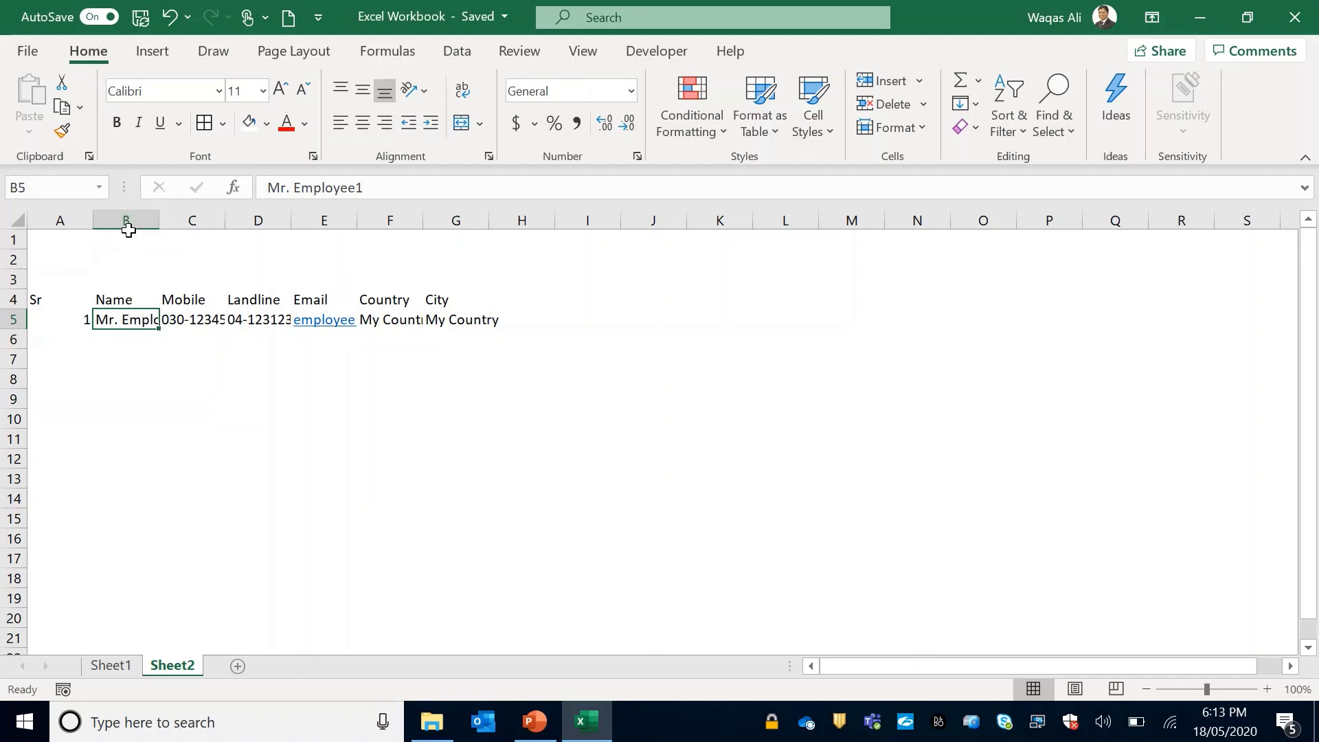
AutoFit columns B to G so names, numbers, e-mails and 'My Country' show completely.
click(127, 217)
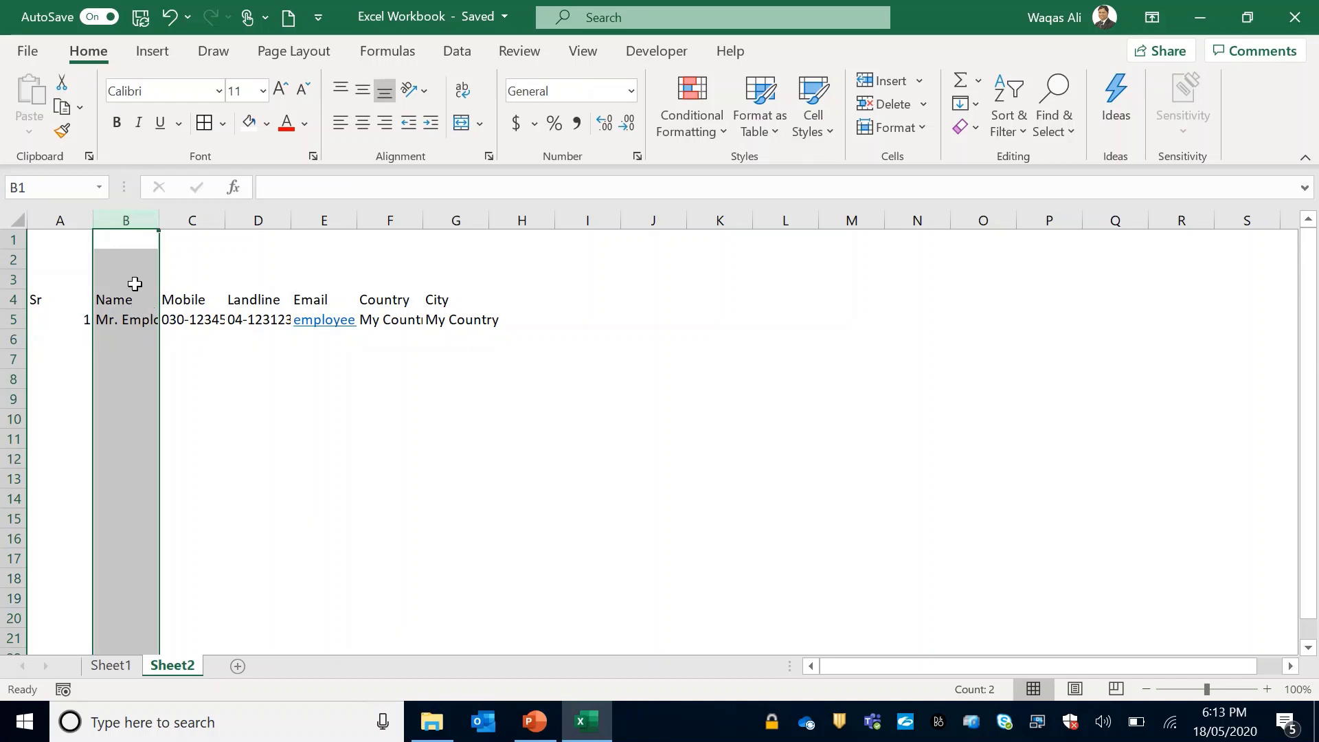
drag(159, 220, 464, 220)
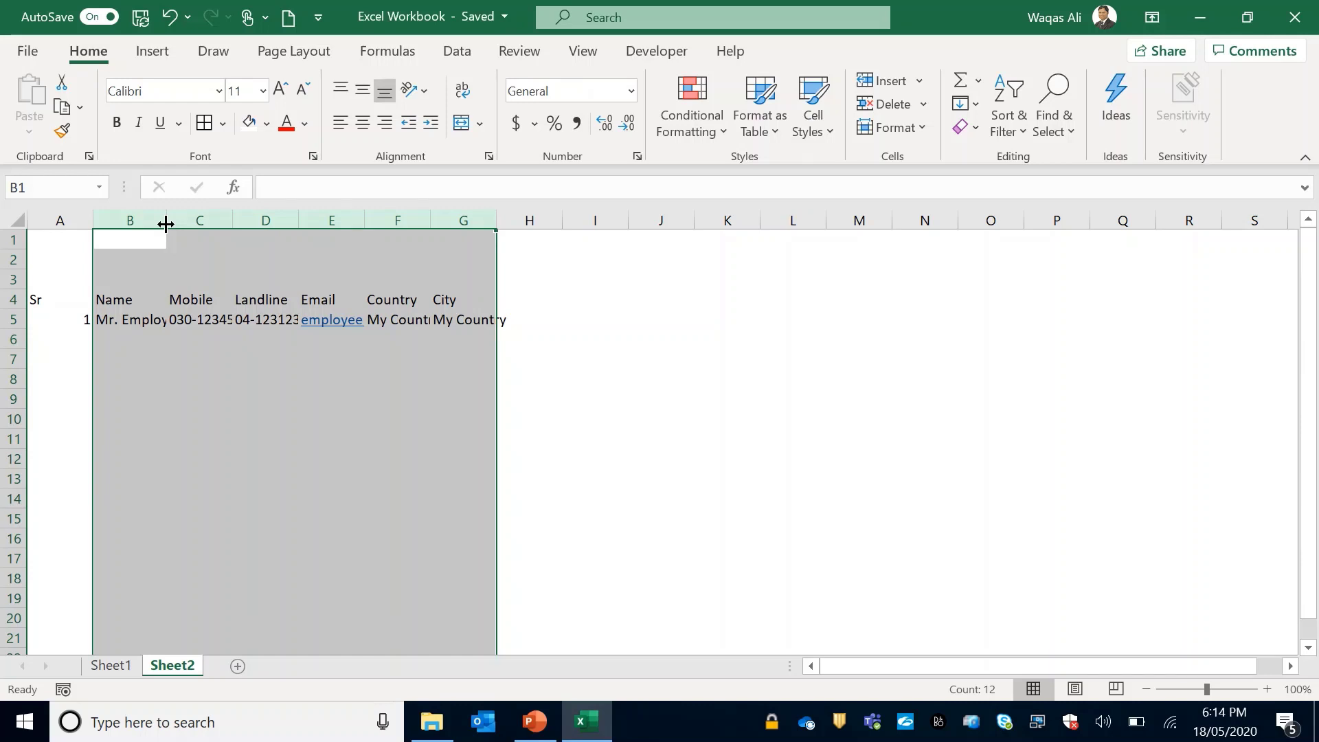
double_click(165, 223)
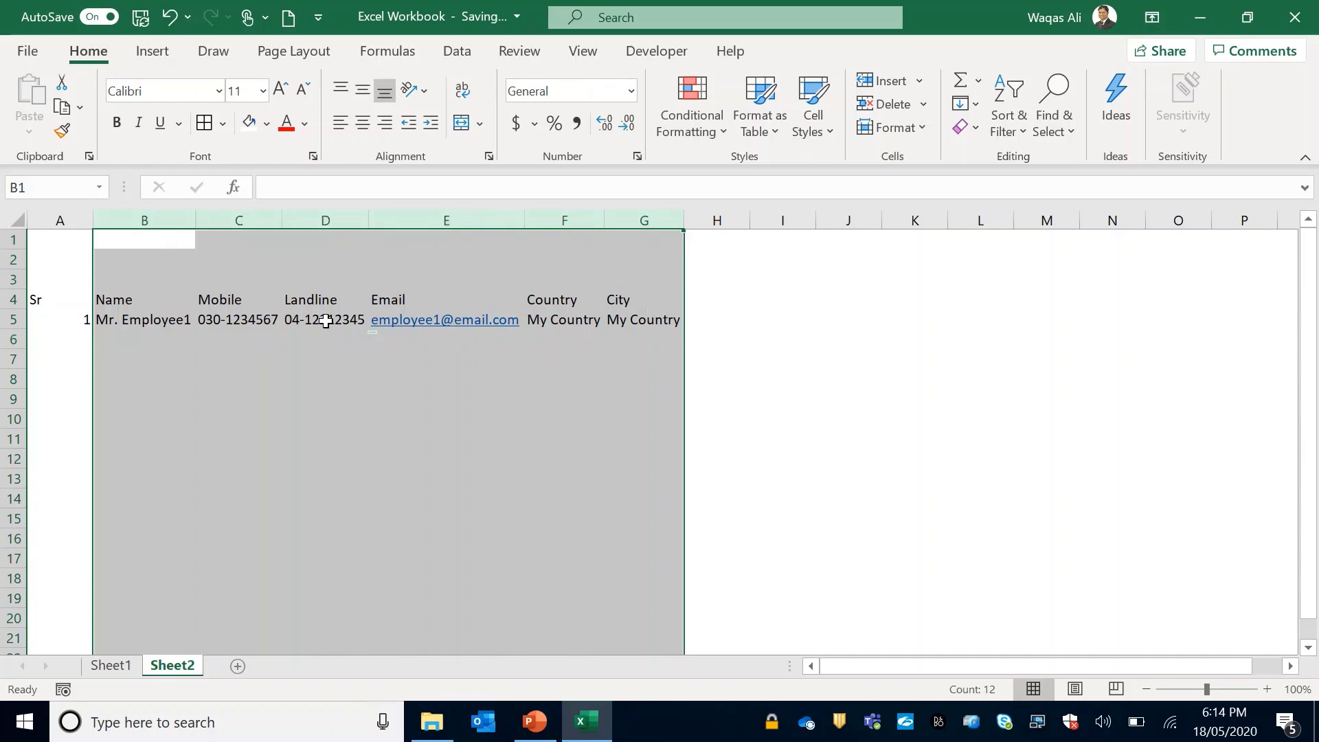
click(132, 323)
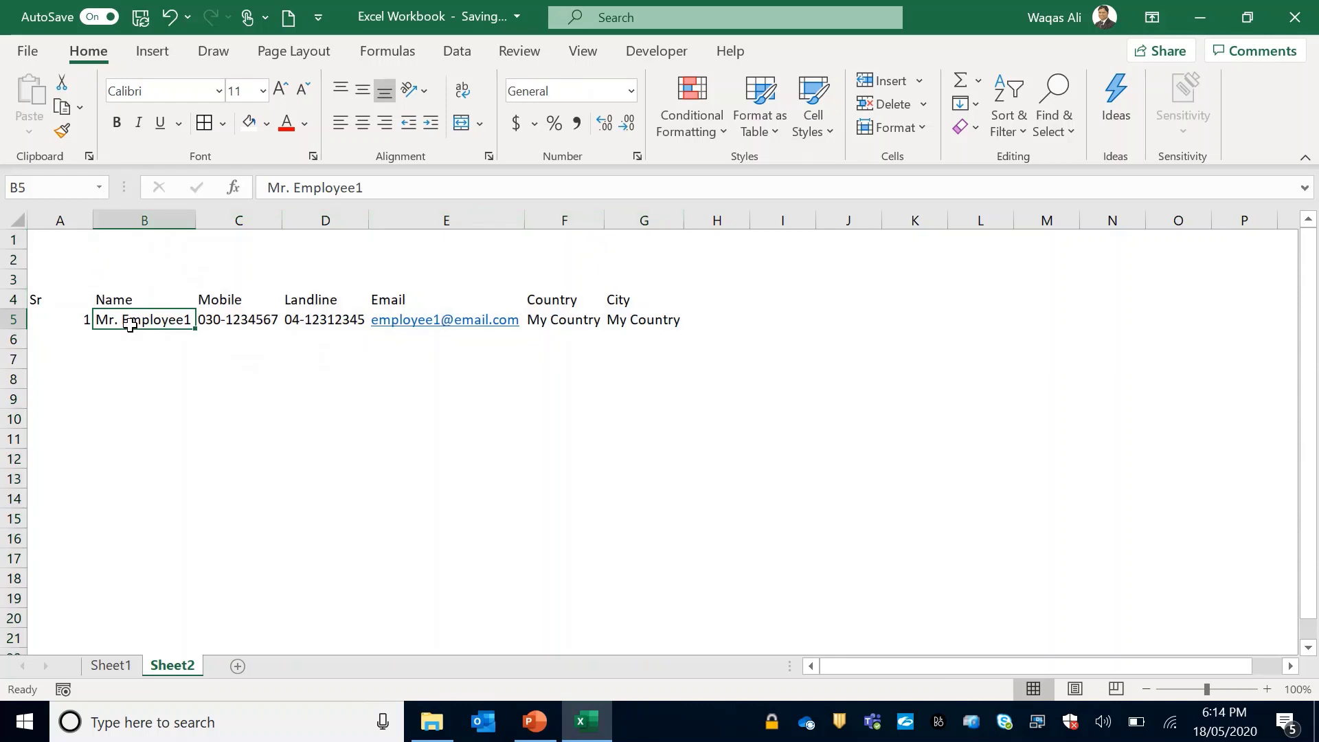
Start row 6 with serial 2 and the name Mr. Employee2.
click(259, 313)
click(289, 320)
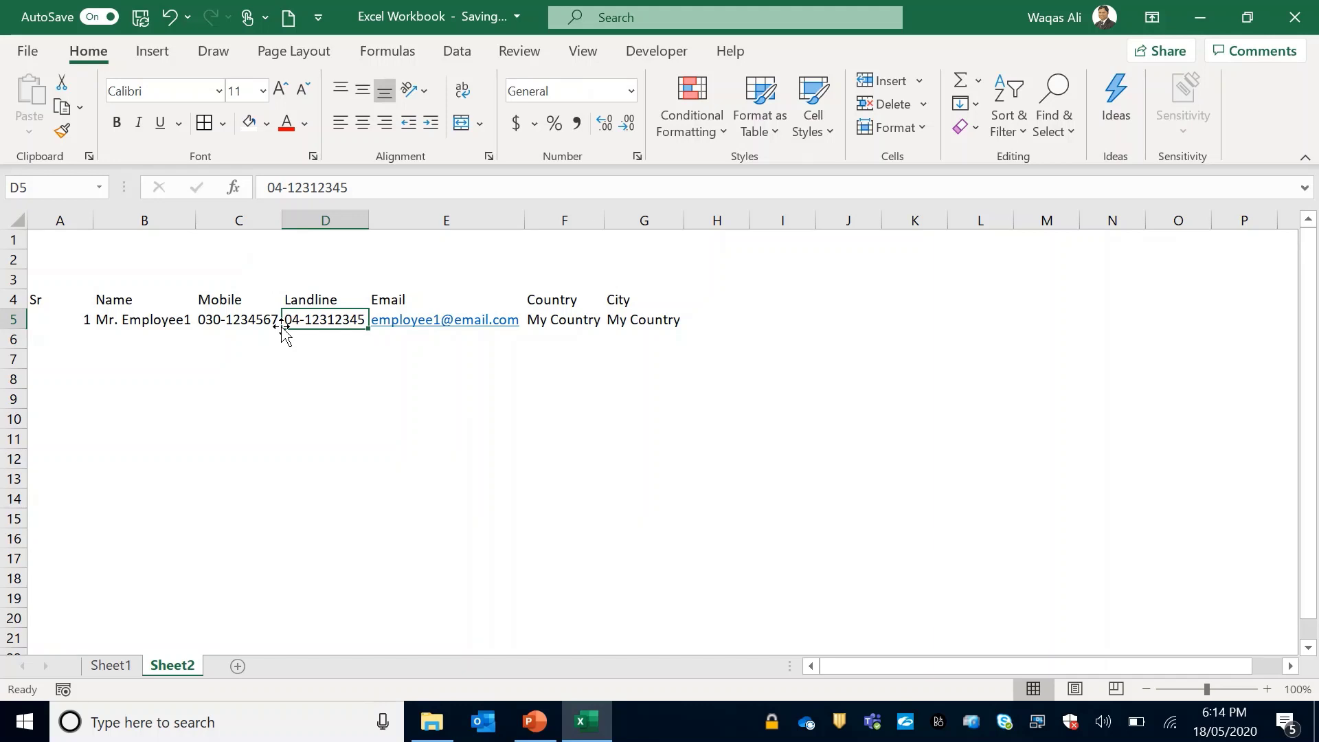
click(66, 342)
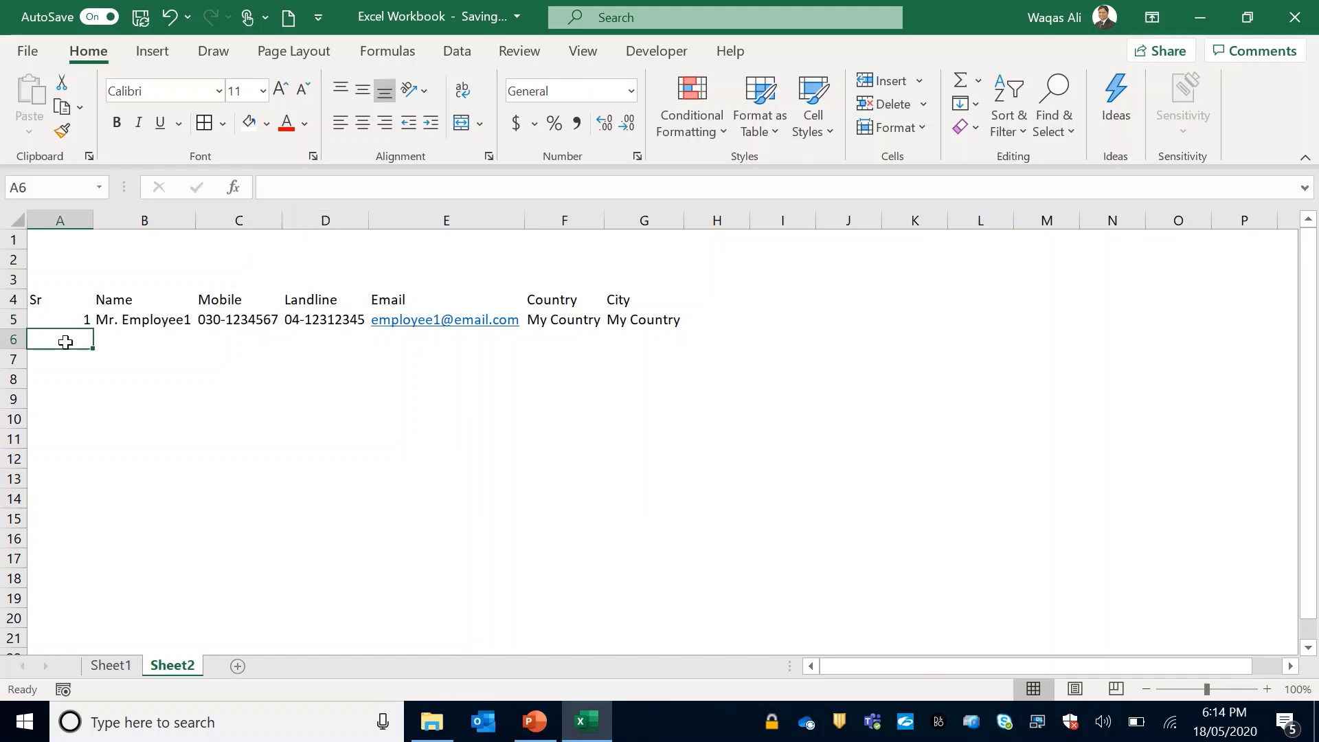
text(2)
key(Tab)
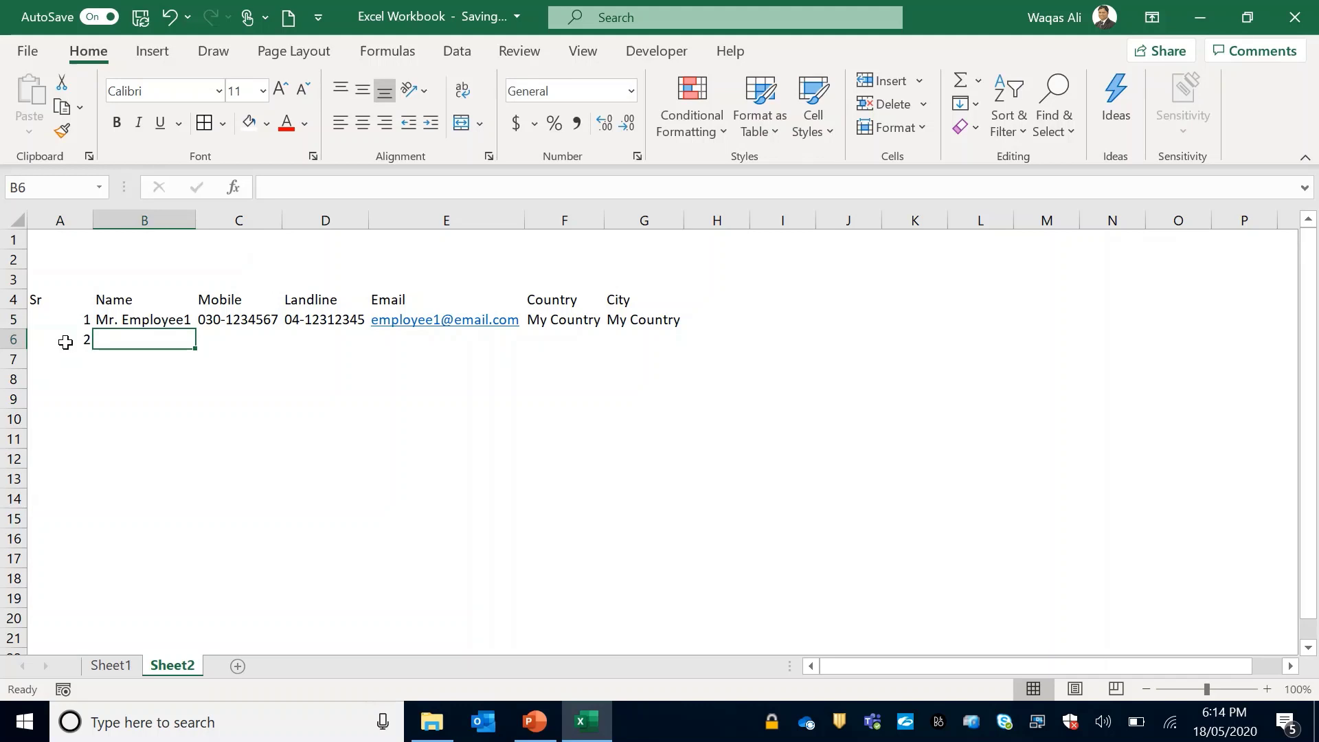
text(Mr. Employee1)
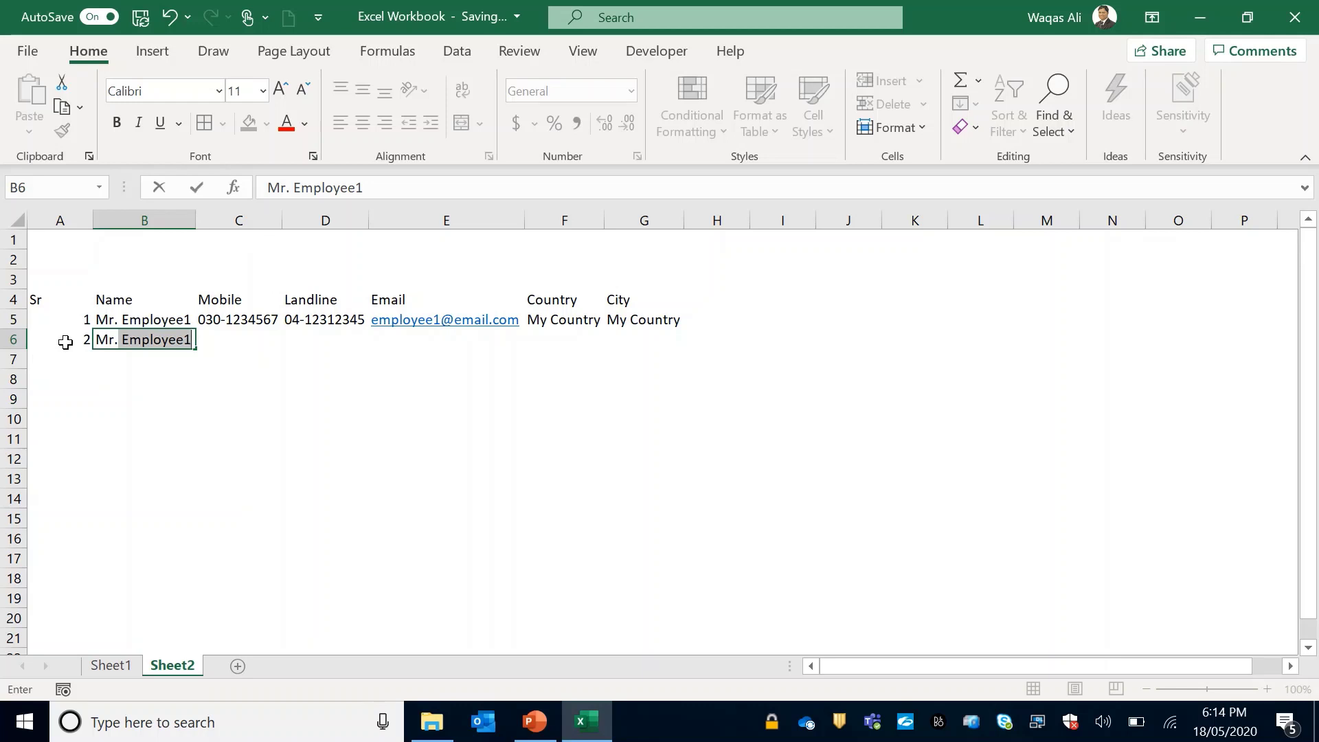
click(194, 340)
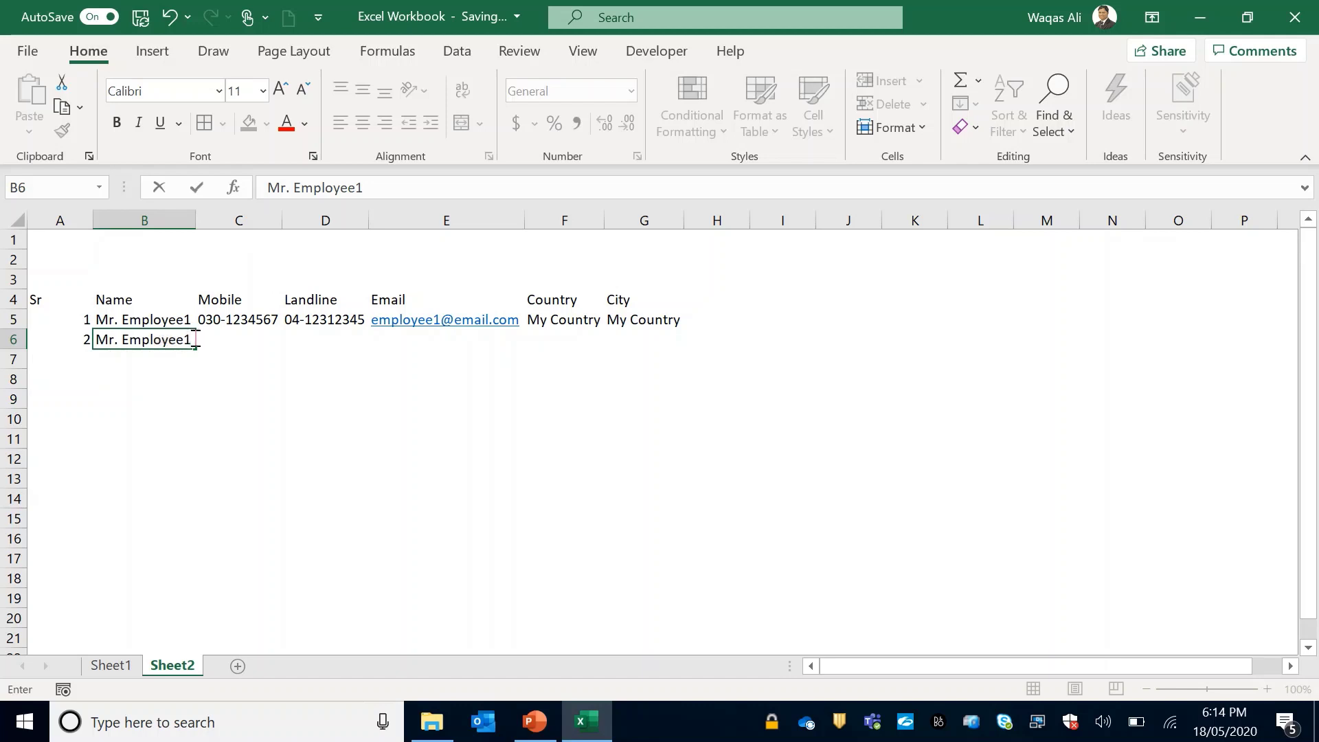
key(BackSpace)
text(2)
key(Tab)
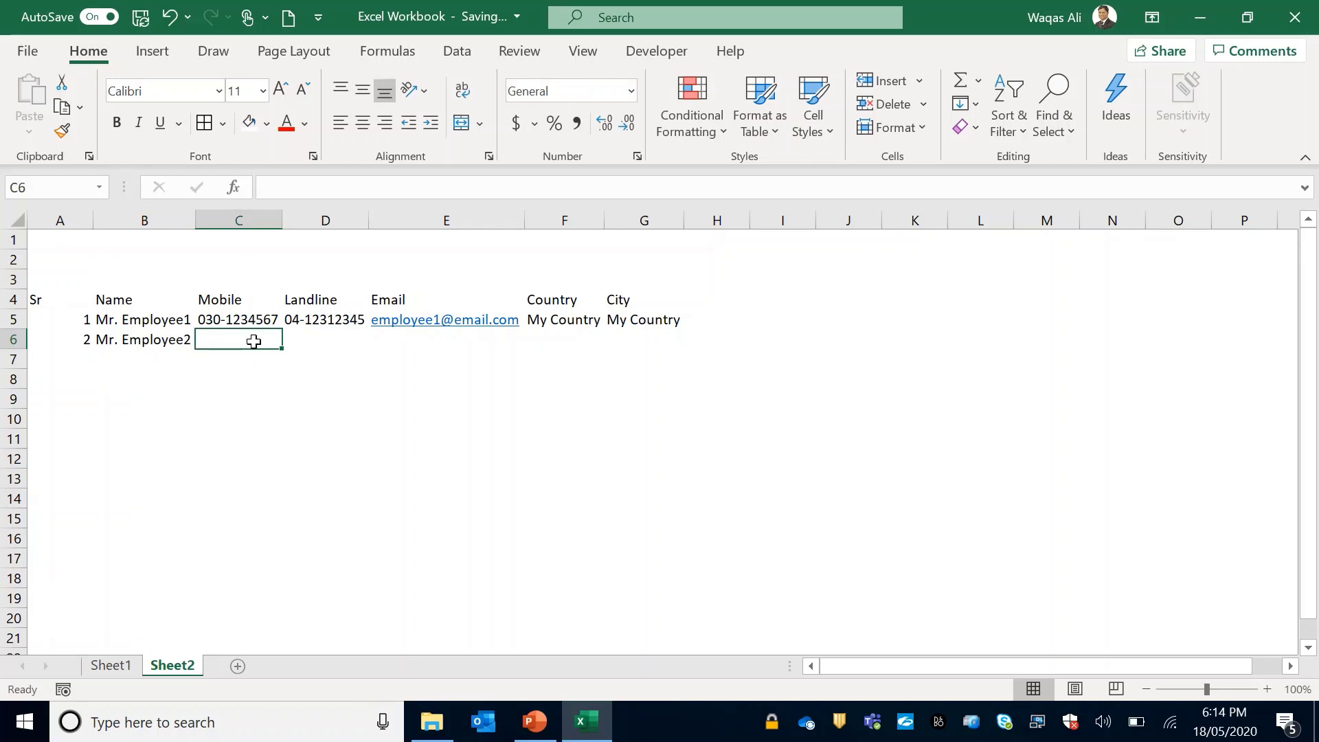
Enter the second employee's mobile and landline numbers.
text(030)
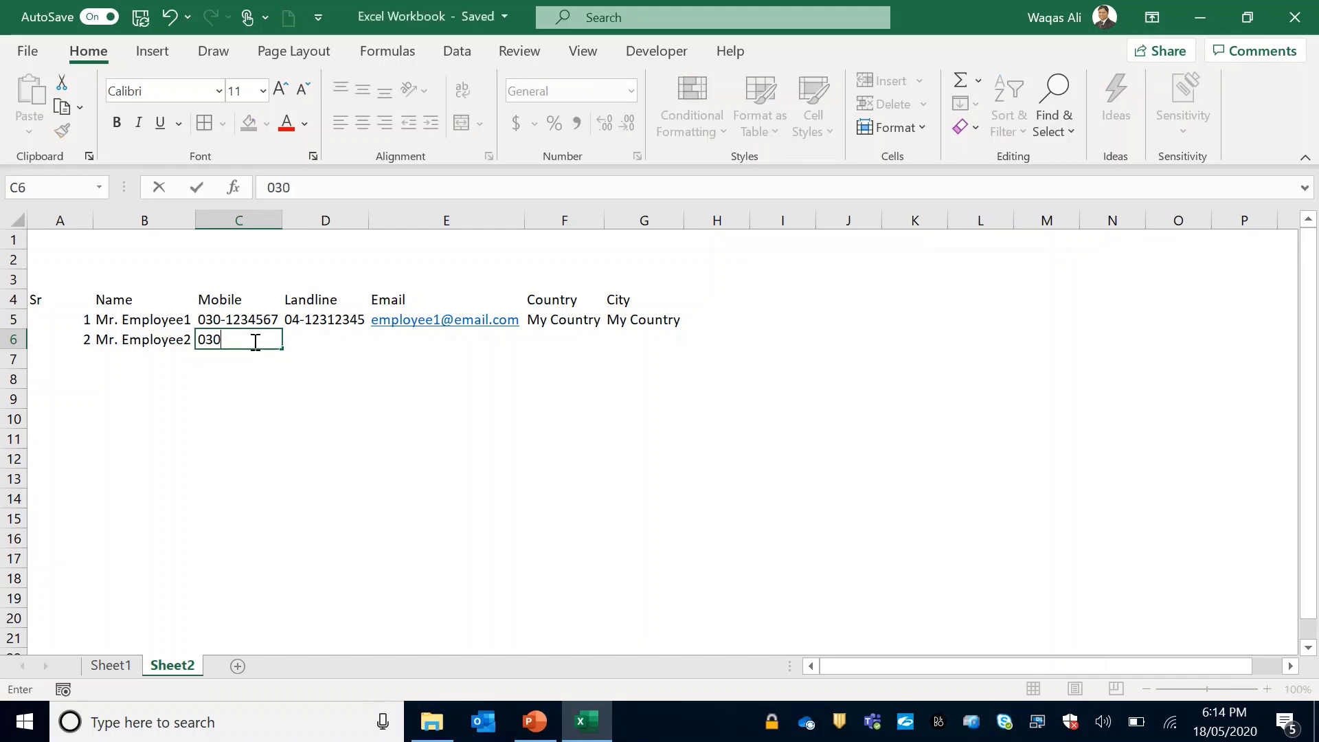
text(-14253)
text(748)
key(BackSpace)
click(316, 337)
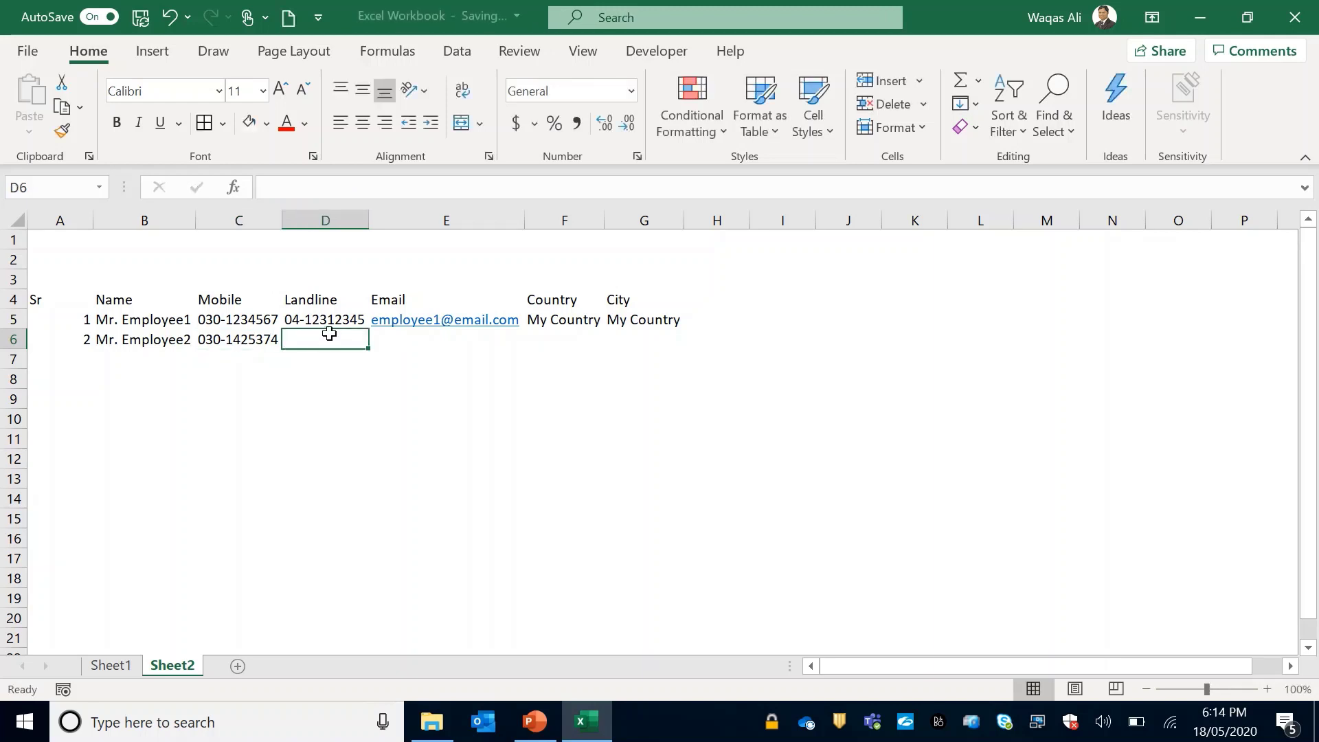
text(04)
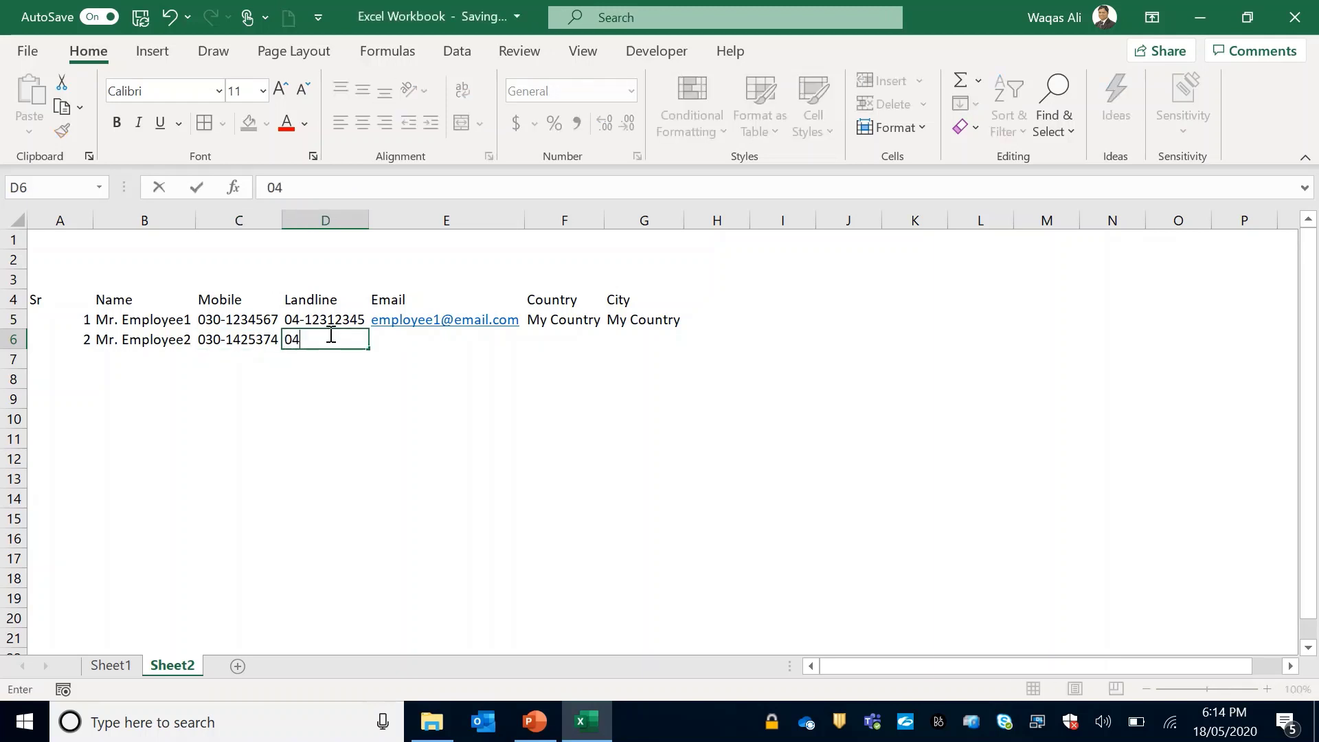
text(-1425637)
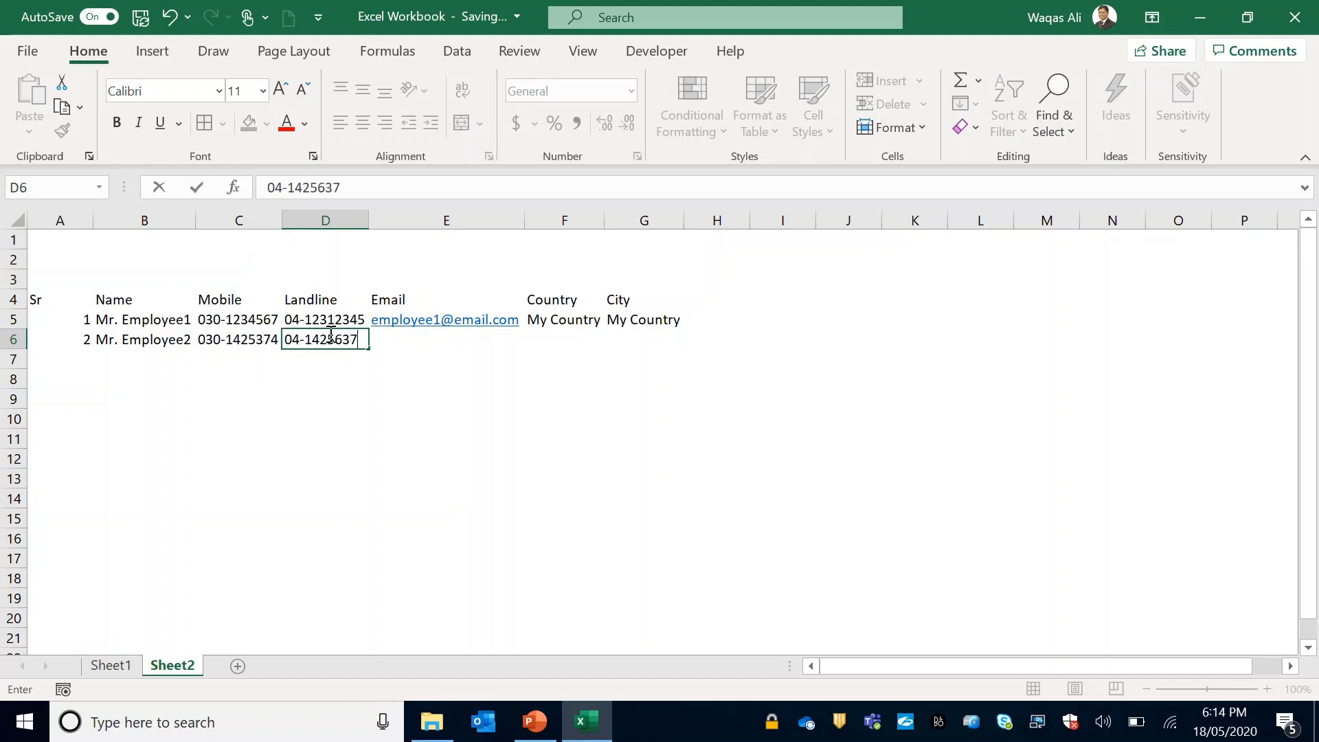
text(4)
key(Tab)
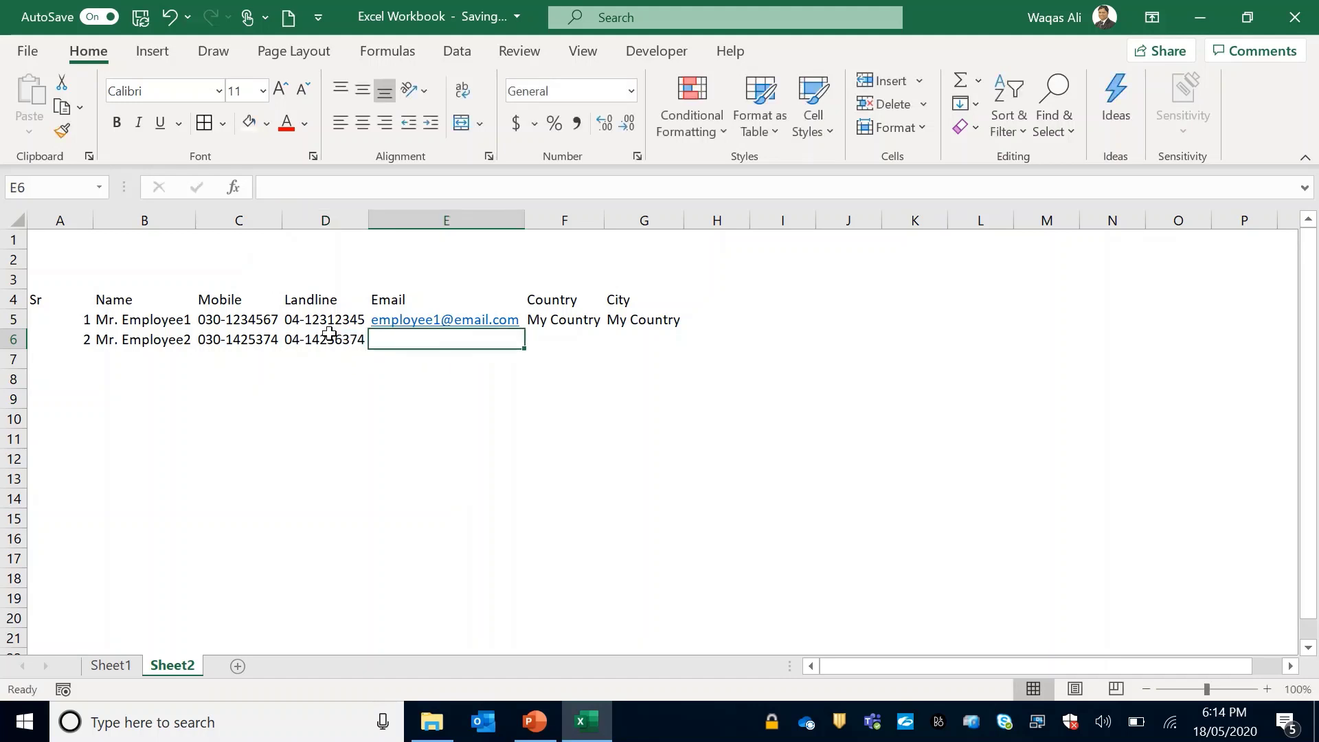
Add the second employee's e-mail, then Your Country and Your City.
text(employe)
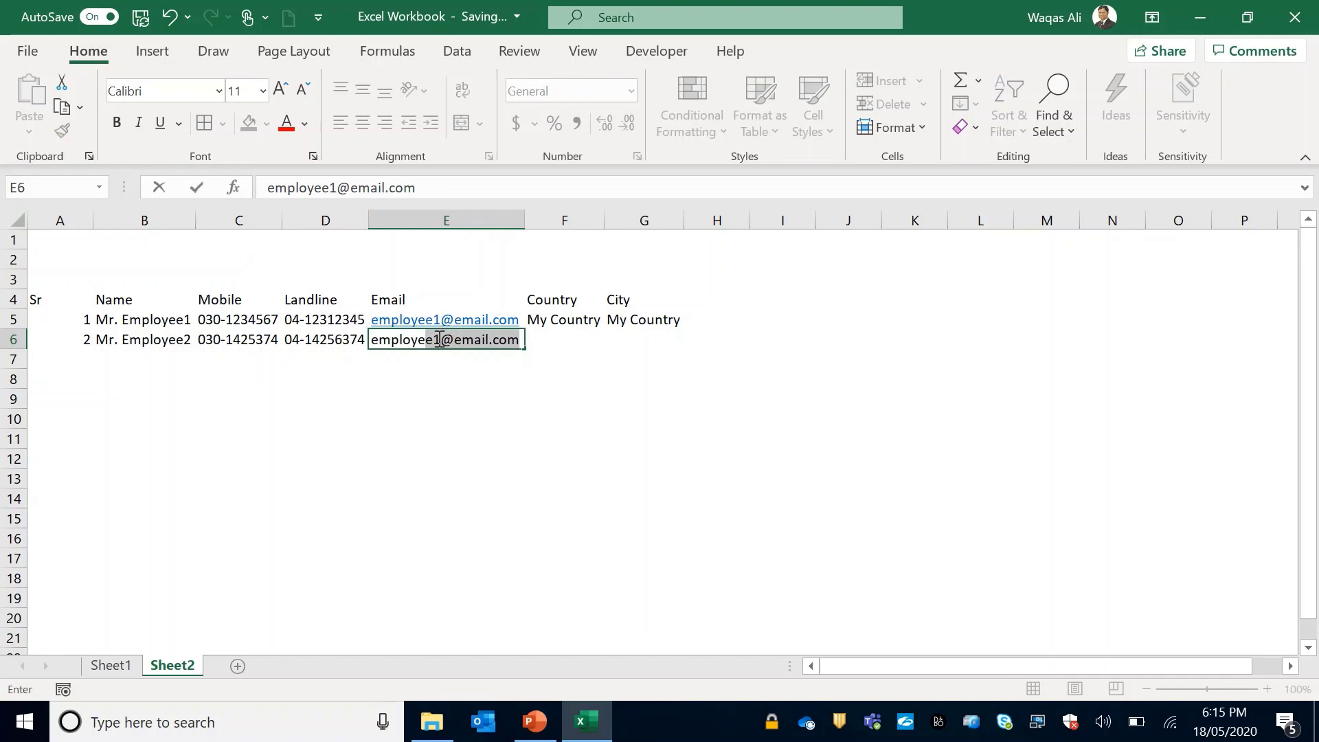
click(439, 340)
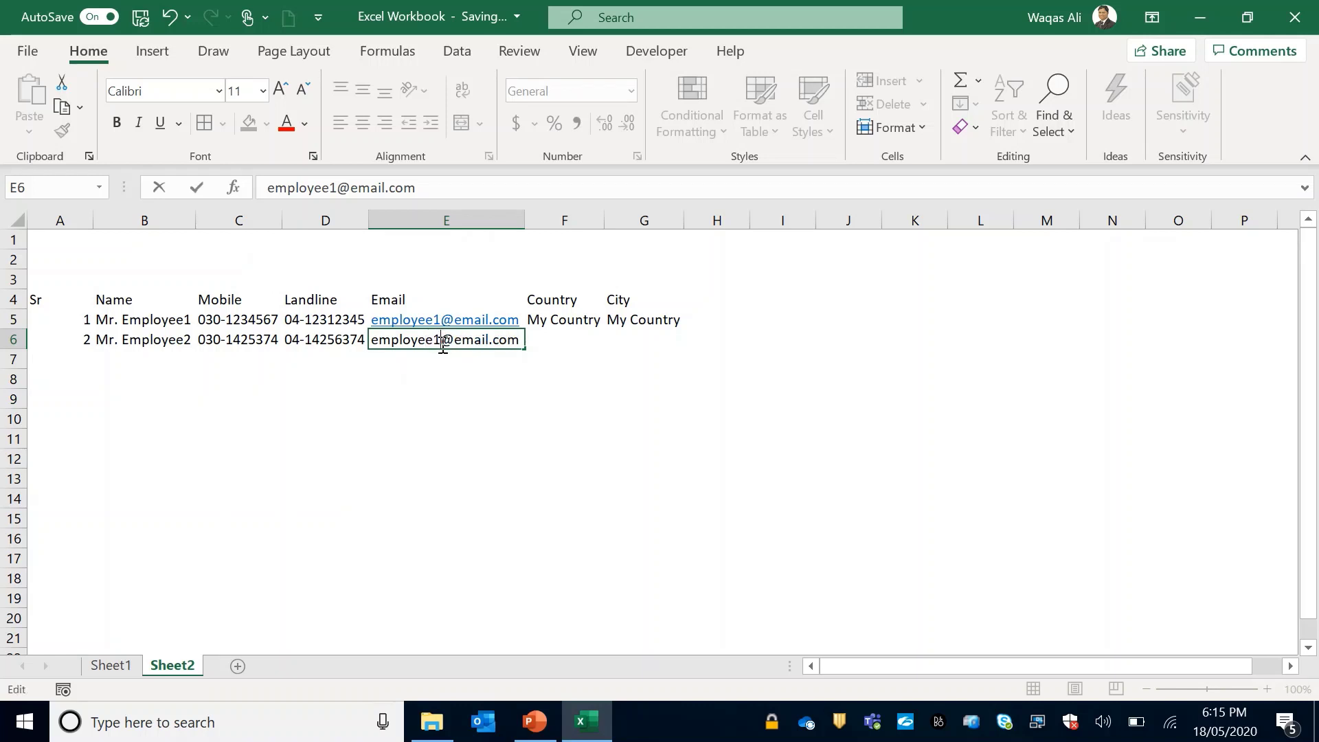
key(BackSpace)
text(2)
key(Tab)
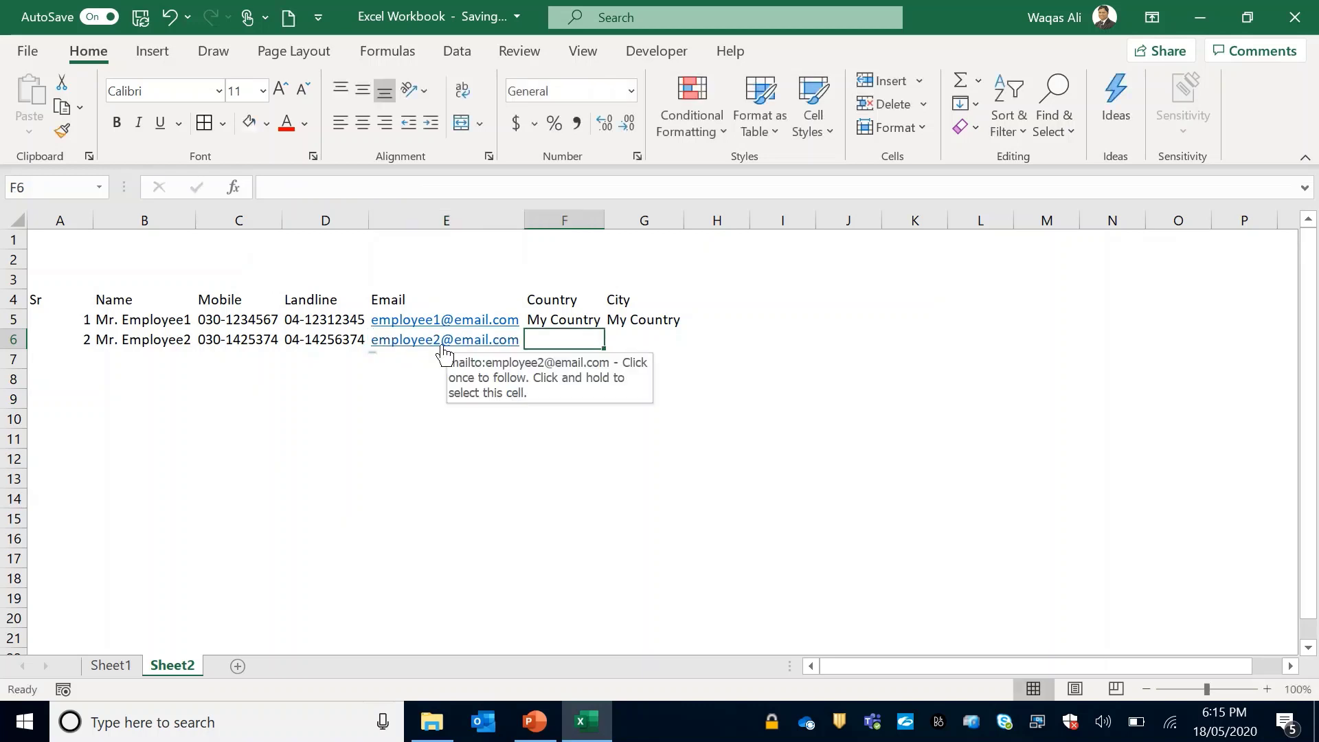
text(You)
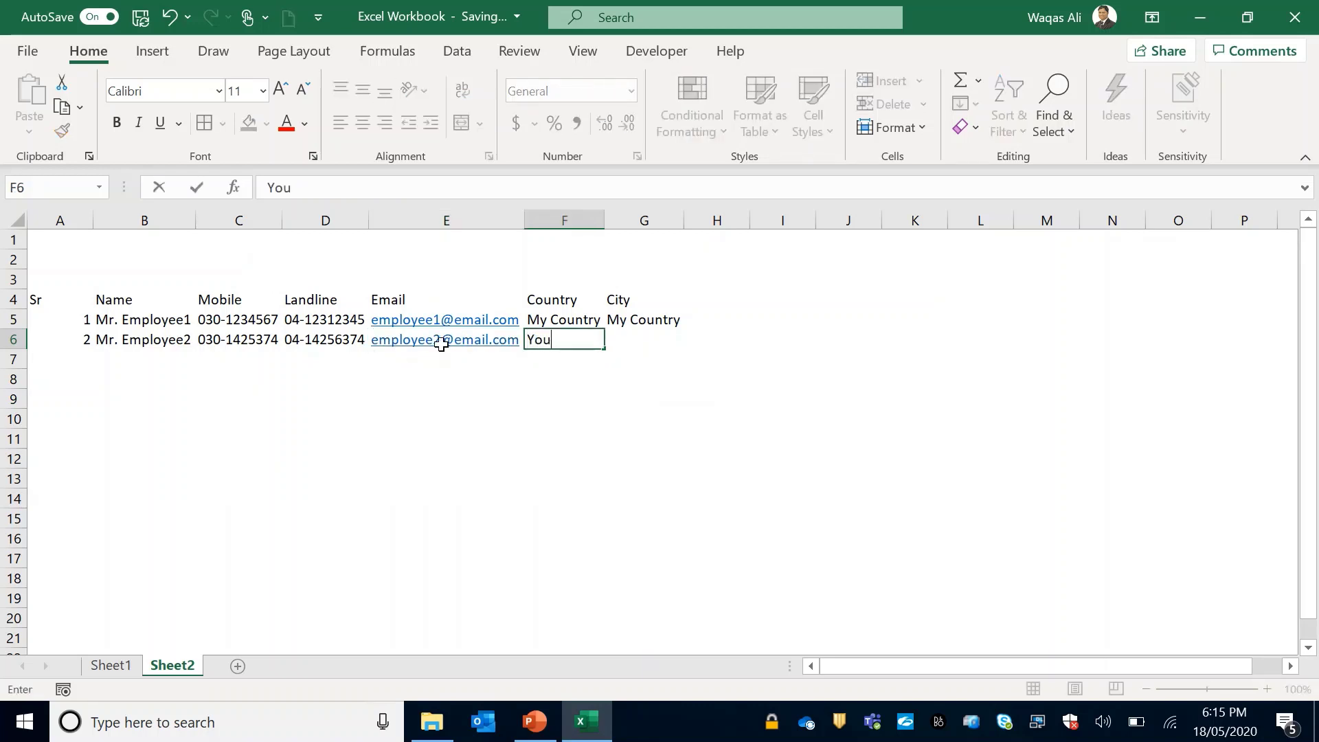
text(r Country)
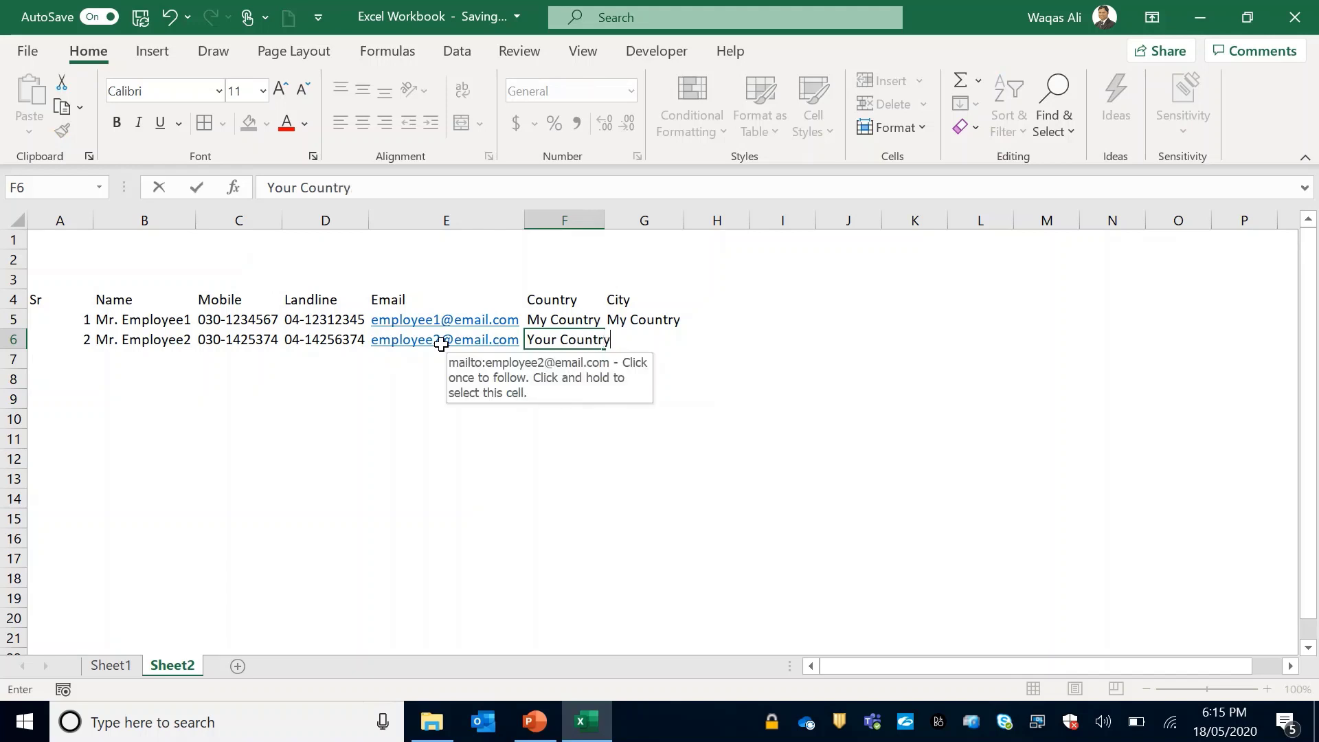
key(Tab)
text(You)
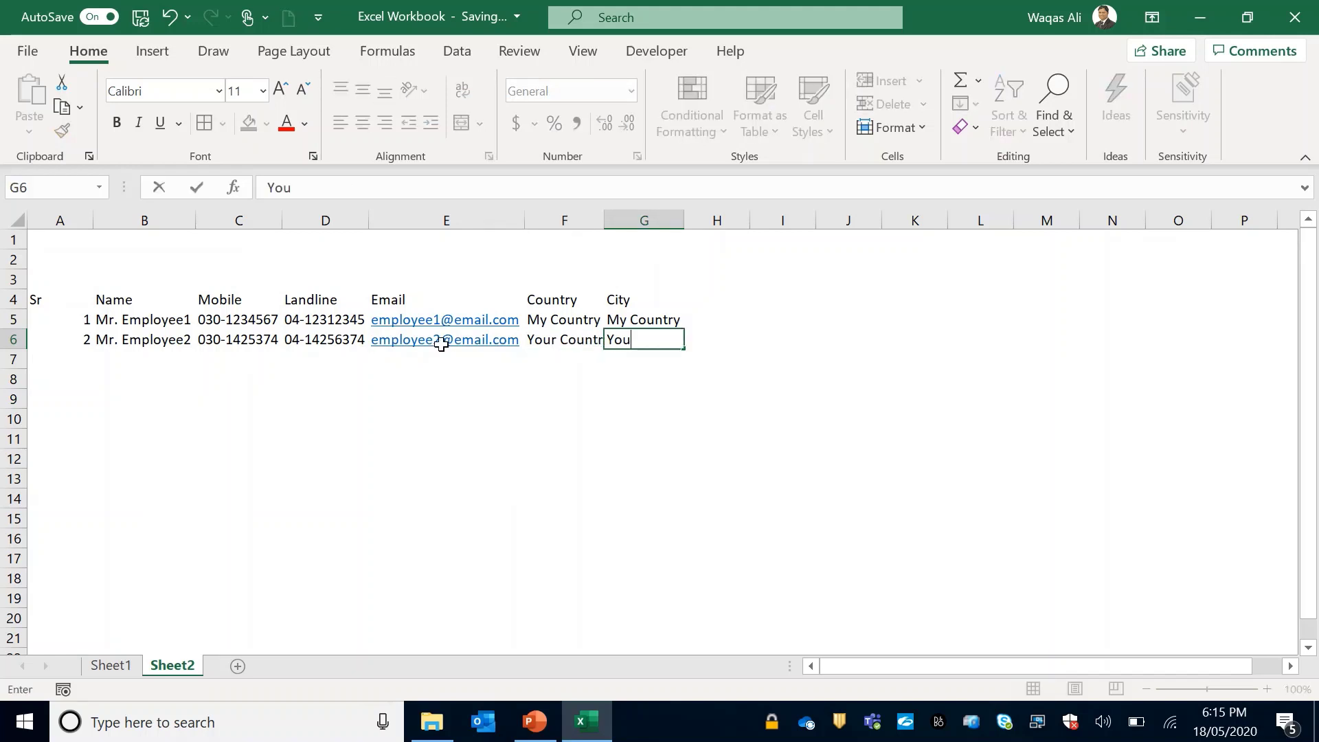
text(r City)
key(Tab)
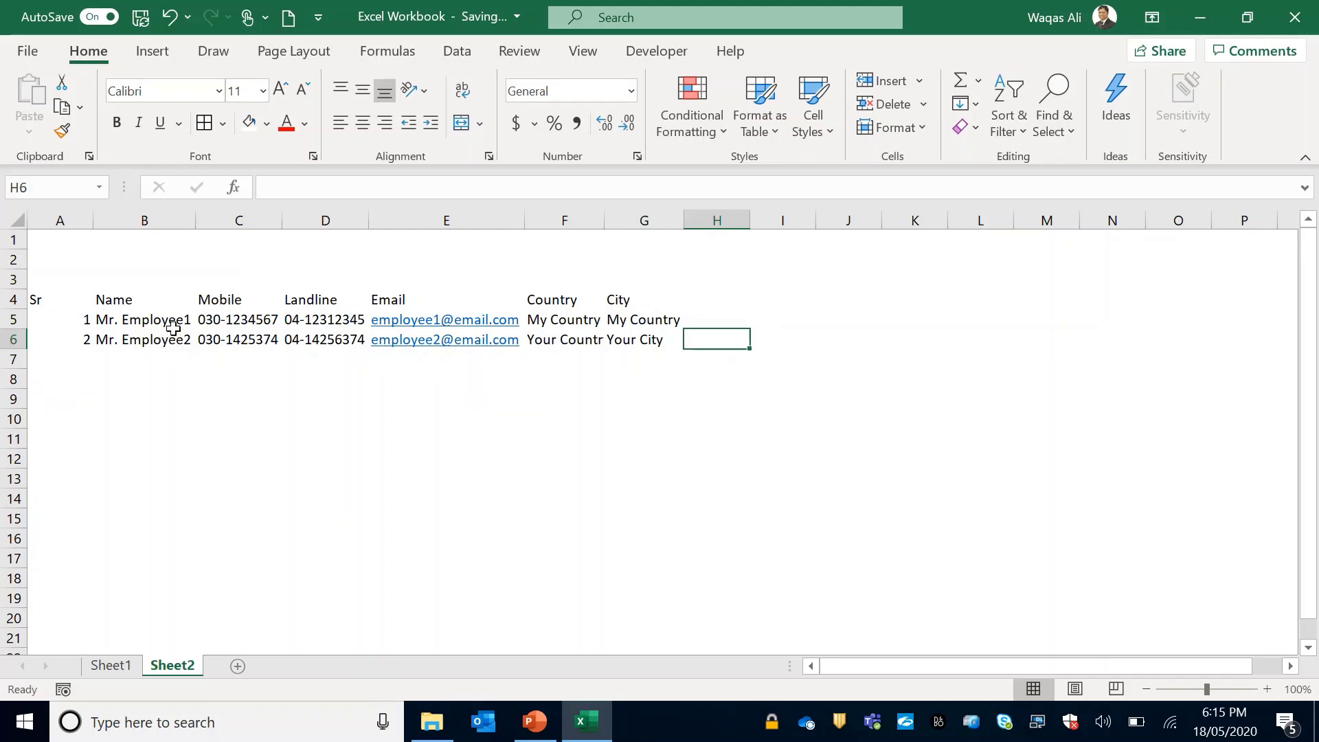
Drag the B5:B6 name series down to row 15, producing Mr. Employee3 through Mr. Employee11.
drag(176, 323, 178, 333)
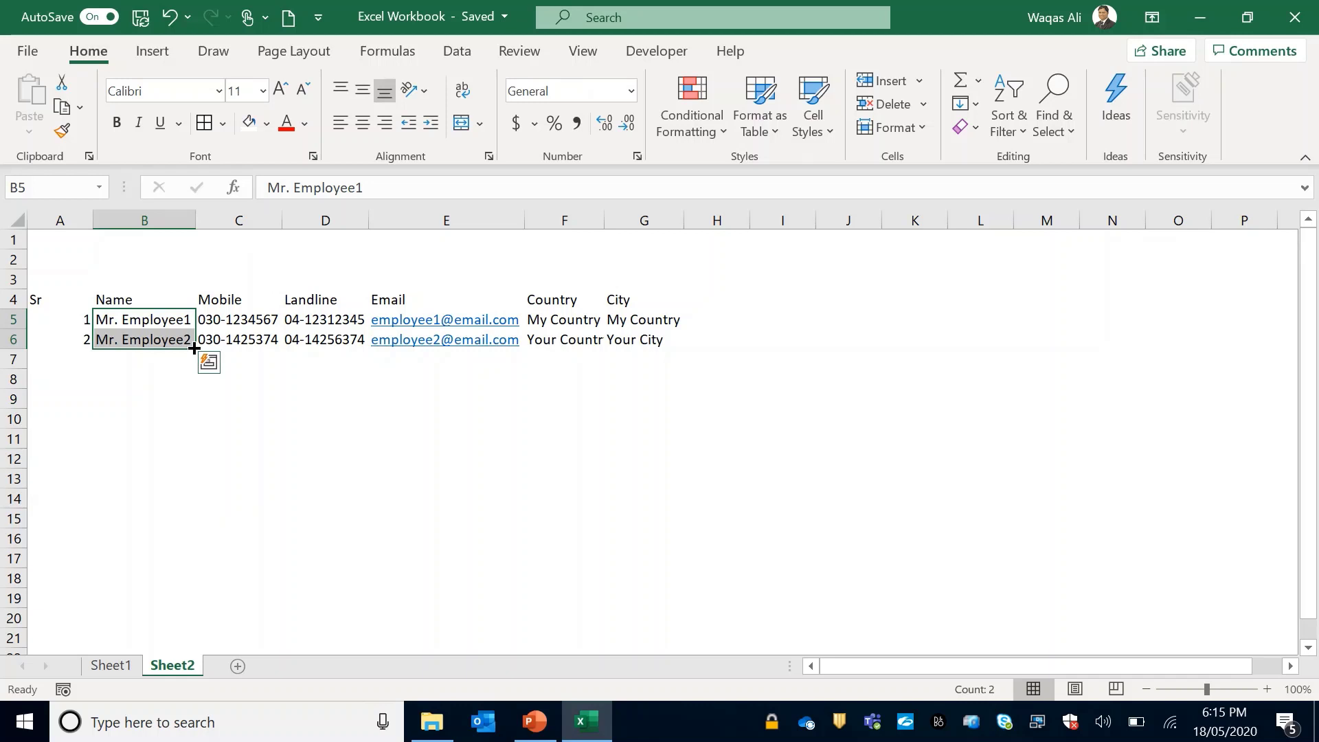
drag(195, 348, 193, 365)
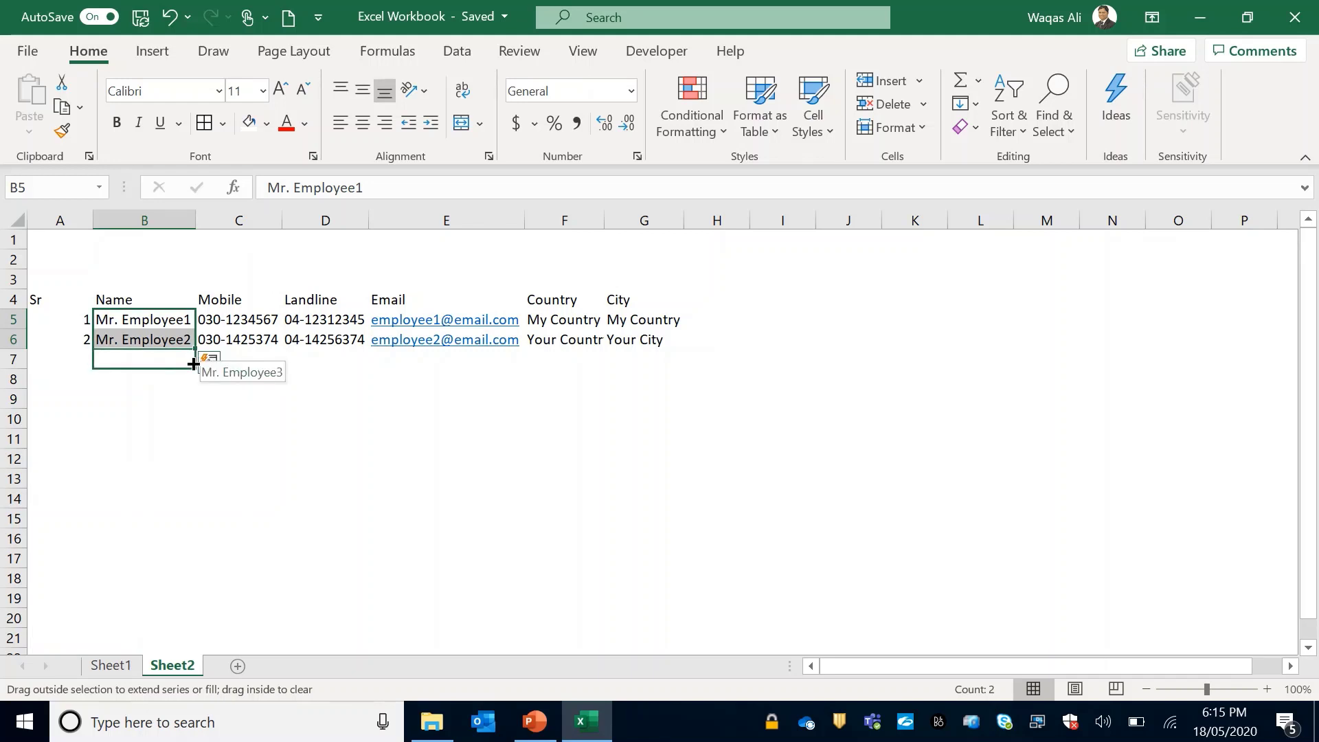
drag(193, 365, 190, 426)
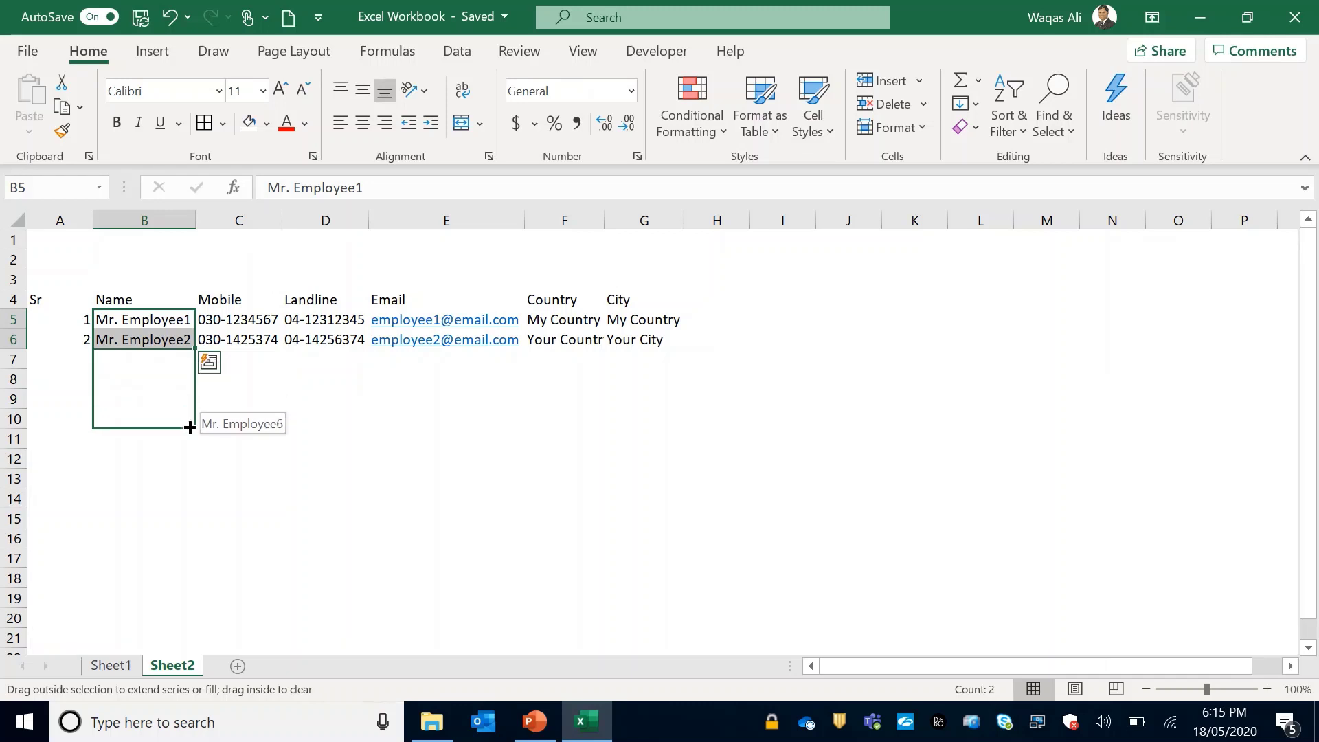
drag(190, 428, 188, 530)
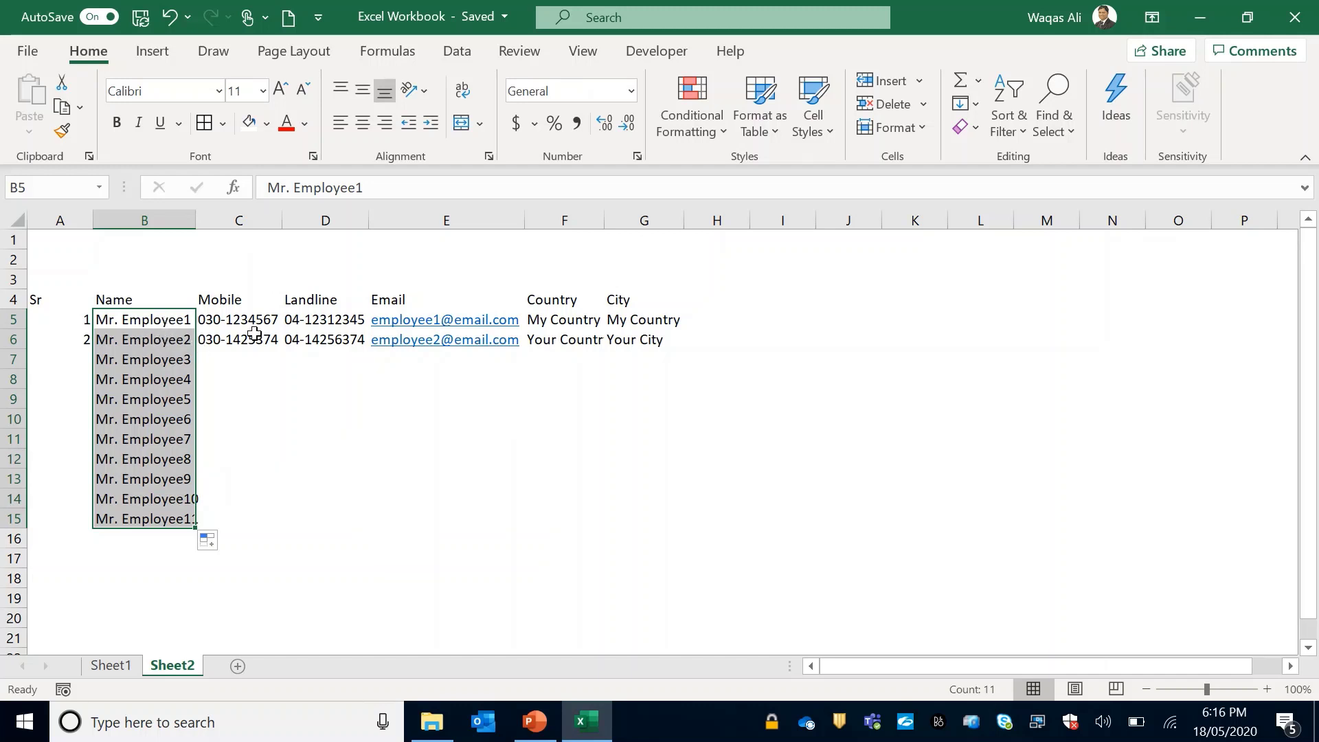
mouse_move(249, 322)
mouse_down()
mouse_move(271, 339)
mouse_move(310, 337)
mouse_move(368, 439)
mouse_up()
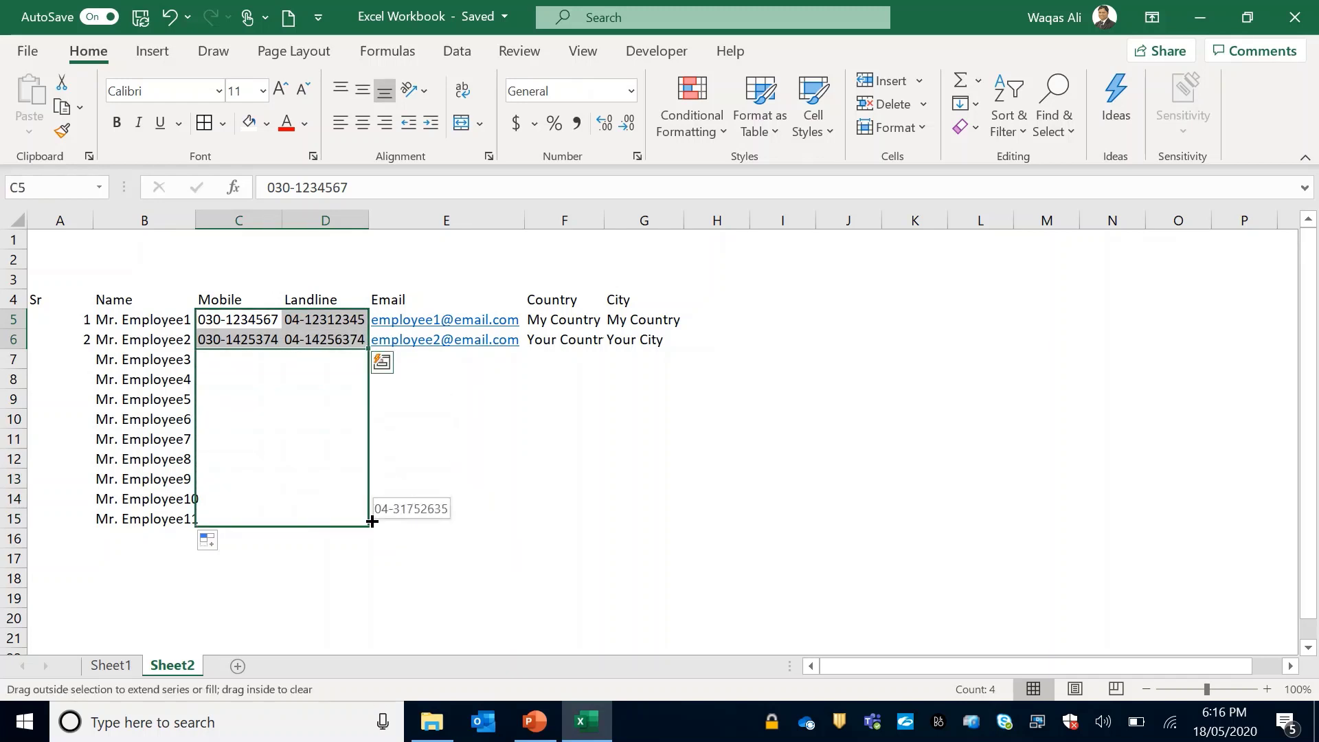
Fill the Mobile and Landline number series down to row 15 and check the filled values.
drag(369, 439, 371, 526)
click(310, 440)
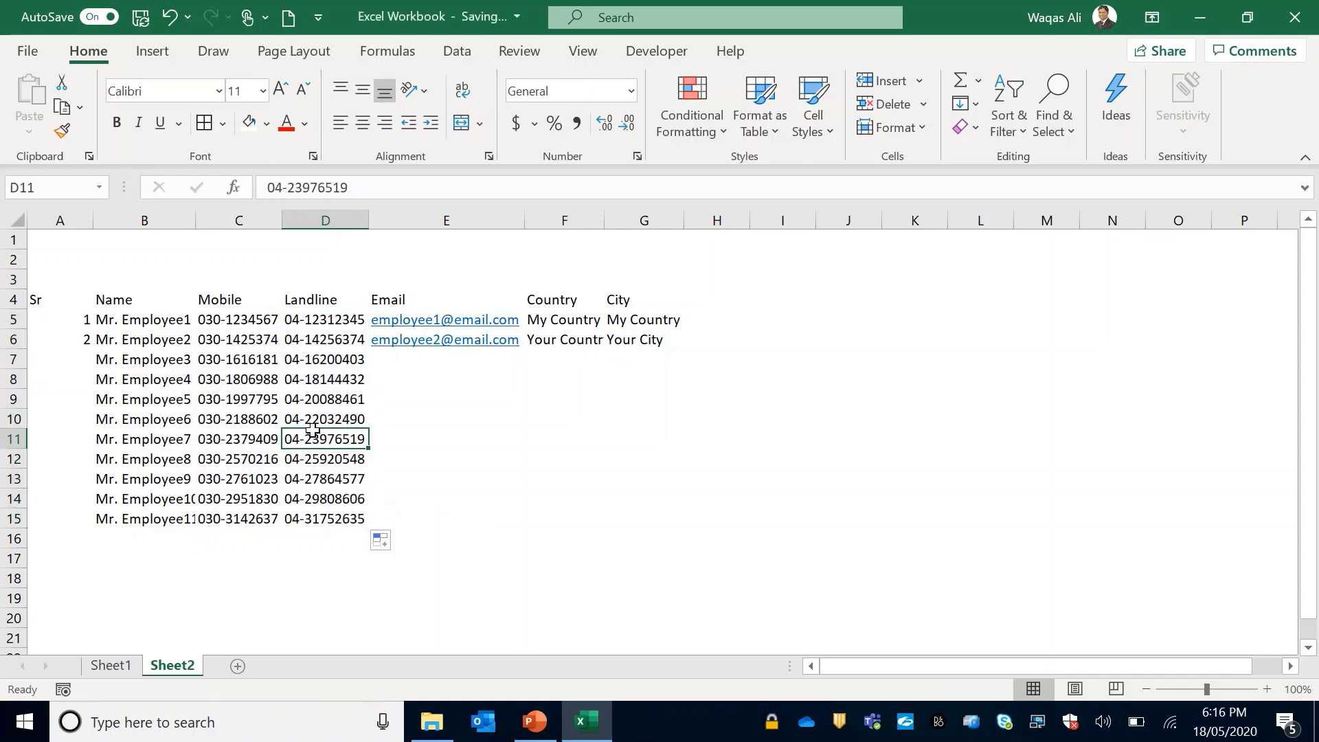
click(274, 340)
click(272, 379)
click(271, 440)
click(271, 479)
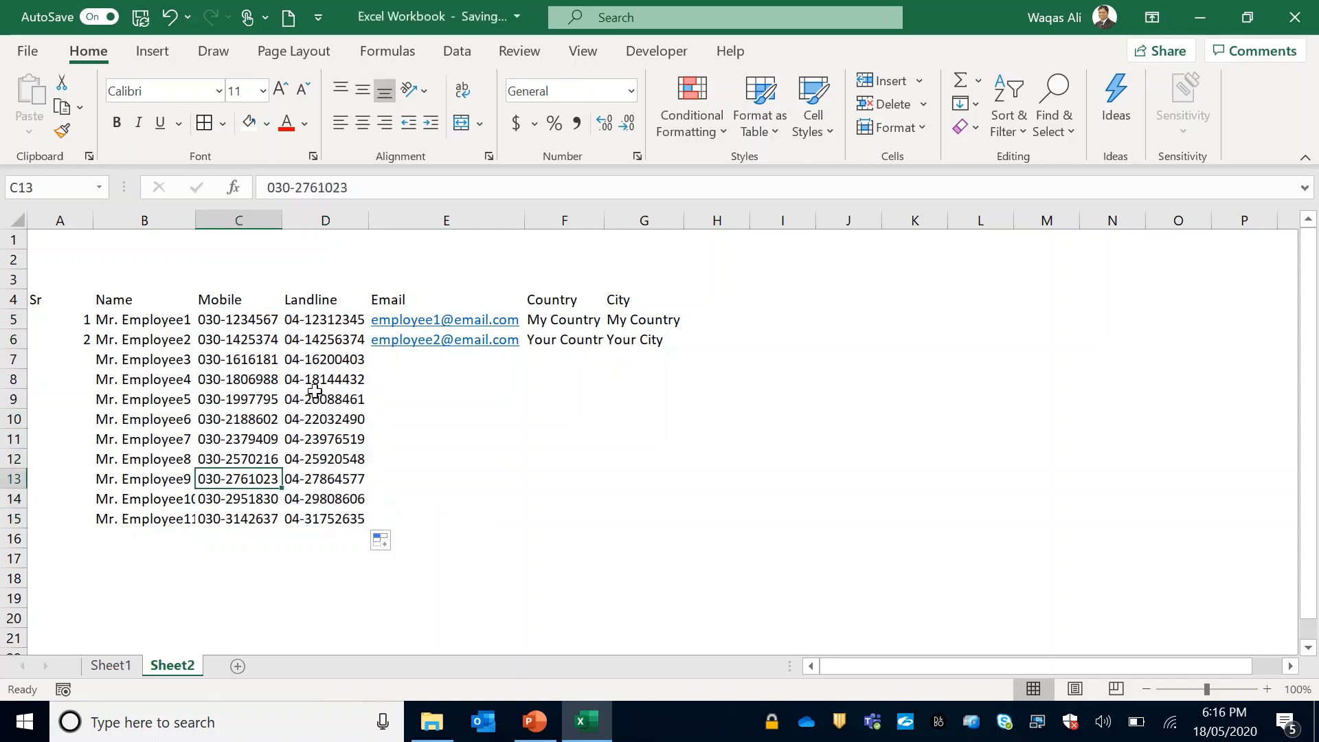
click(316, 359)
click(323, 419)
click(328, 479)
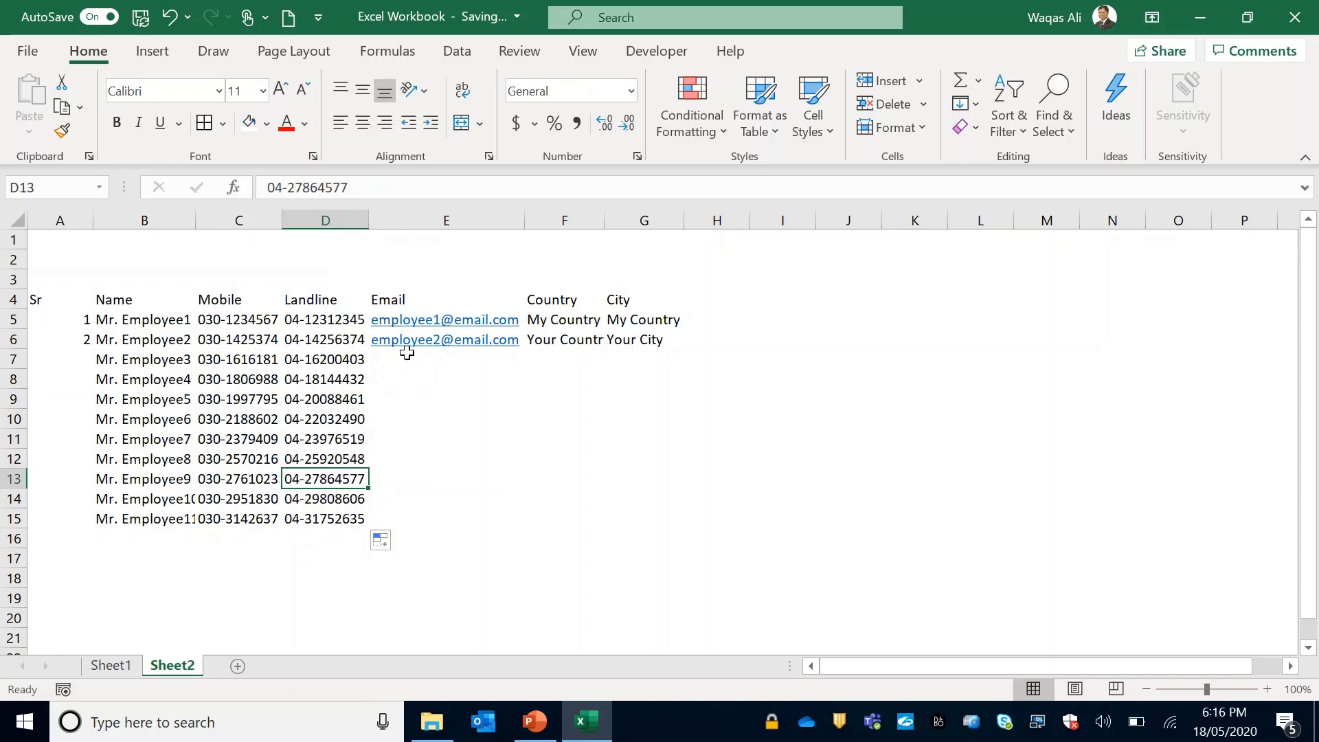
Trial an e-mail fill-down, undo it, and refill Mobile and Landline to row 15.
drag(520, 319, 518, 333)
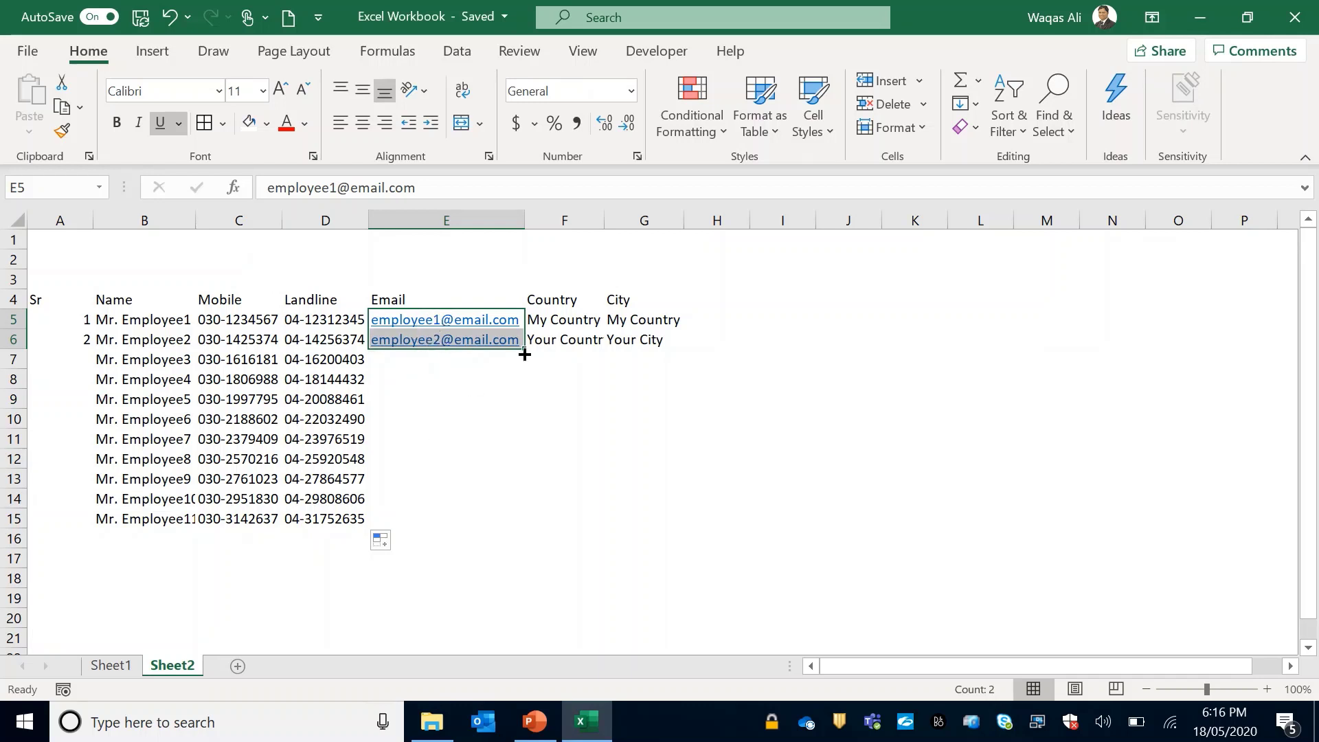
drag(525, 354, 517, 408)
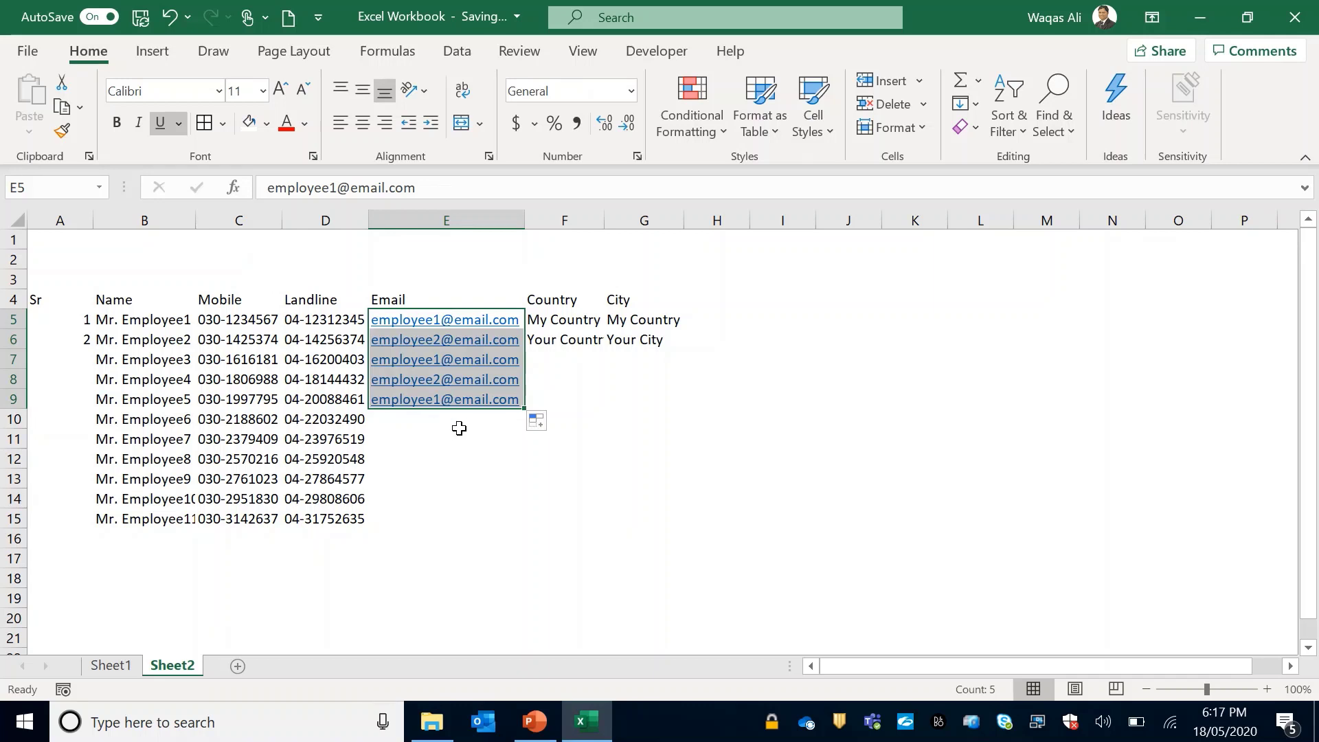
click(459, 427)
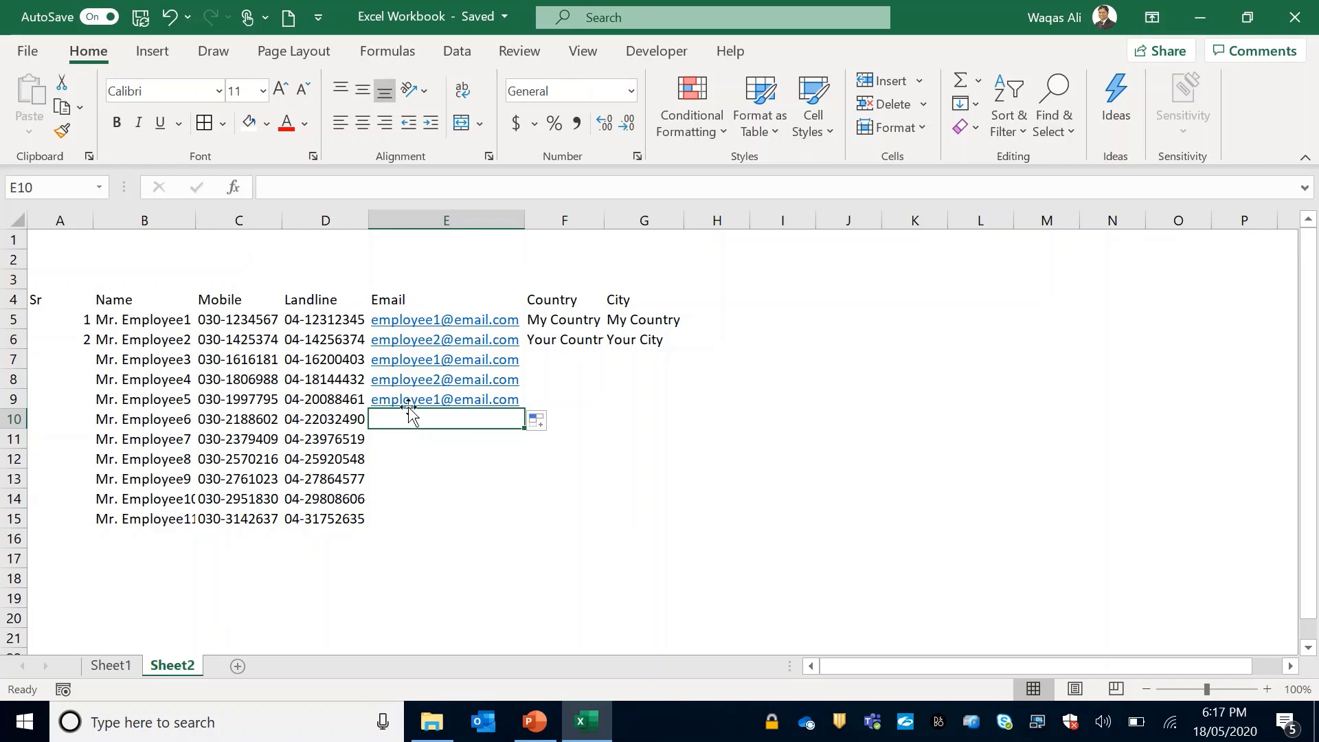
click(167, 26)
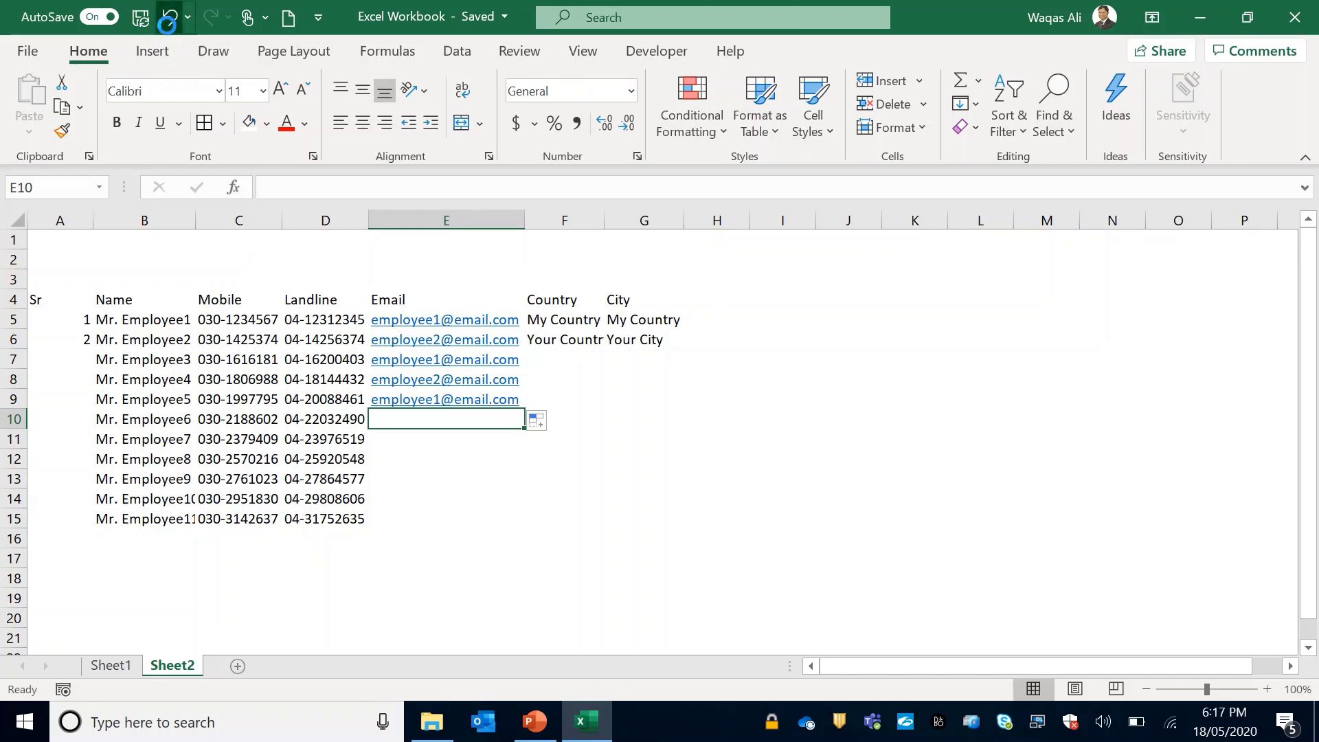
click(492, 365)
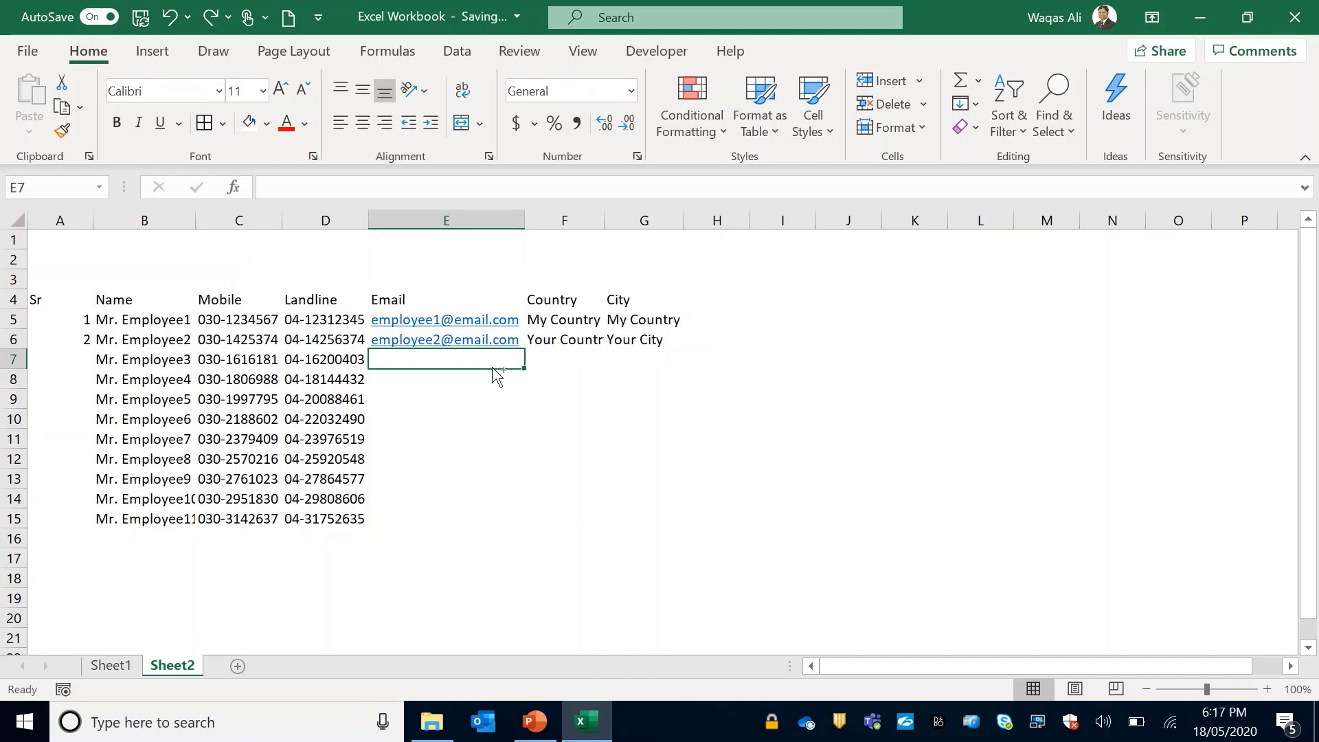
key(ctrl+z)
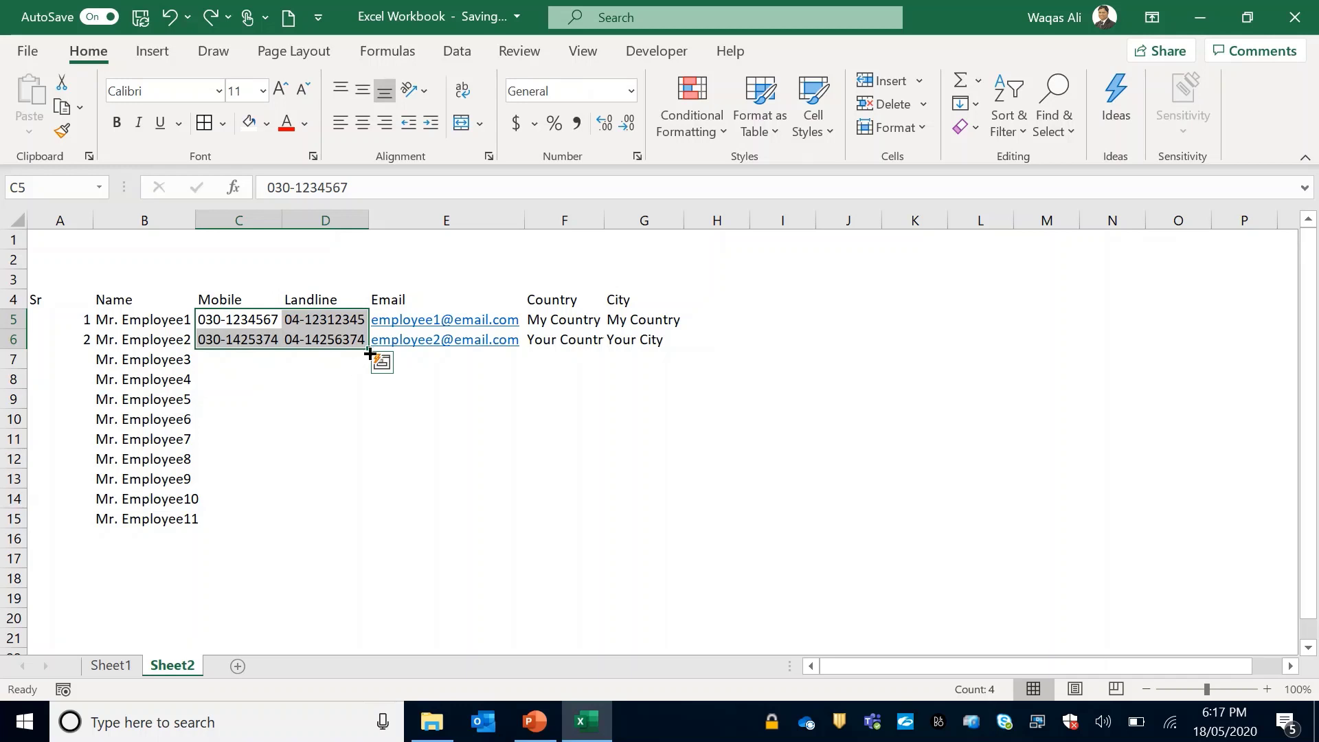
drag(369, 349, 349, 530)
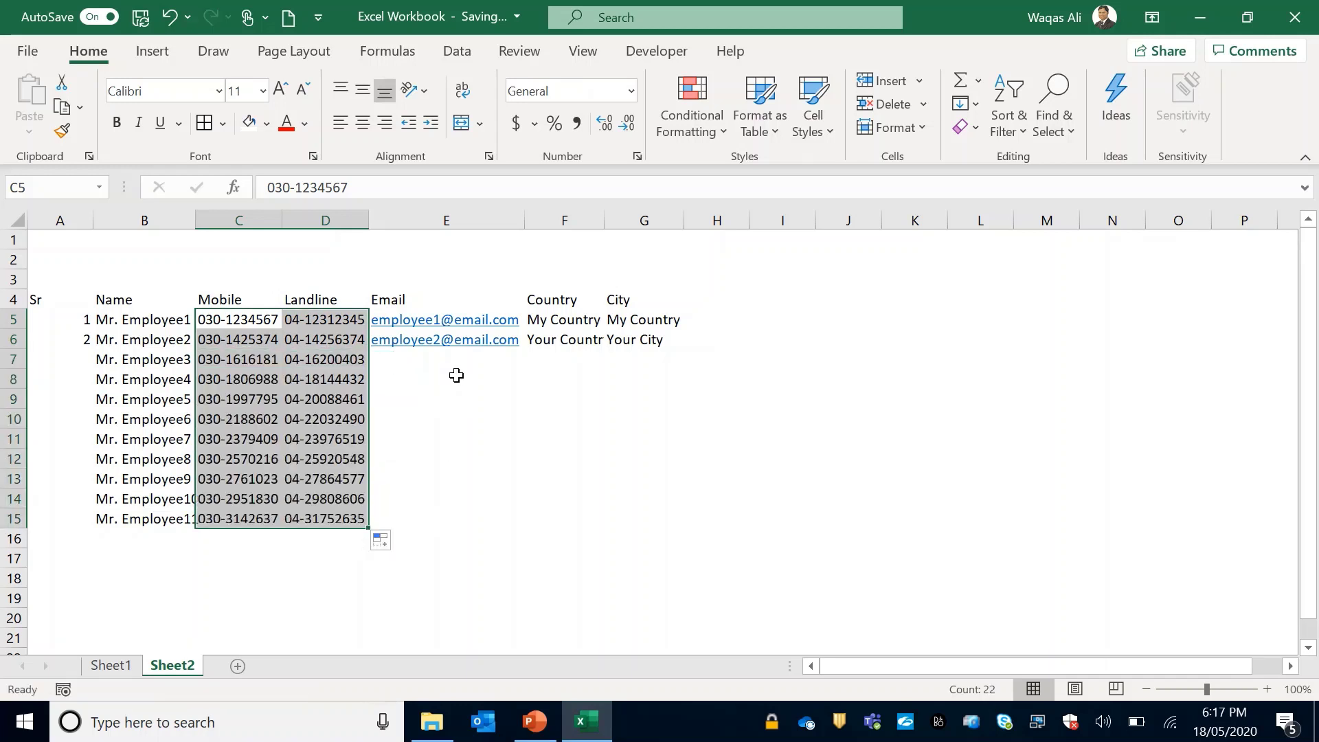
click(451, 364)
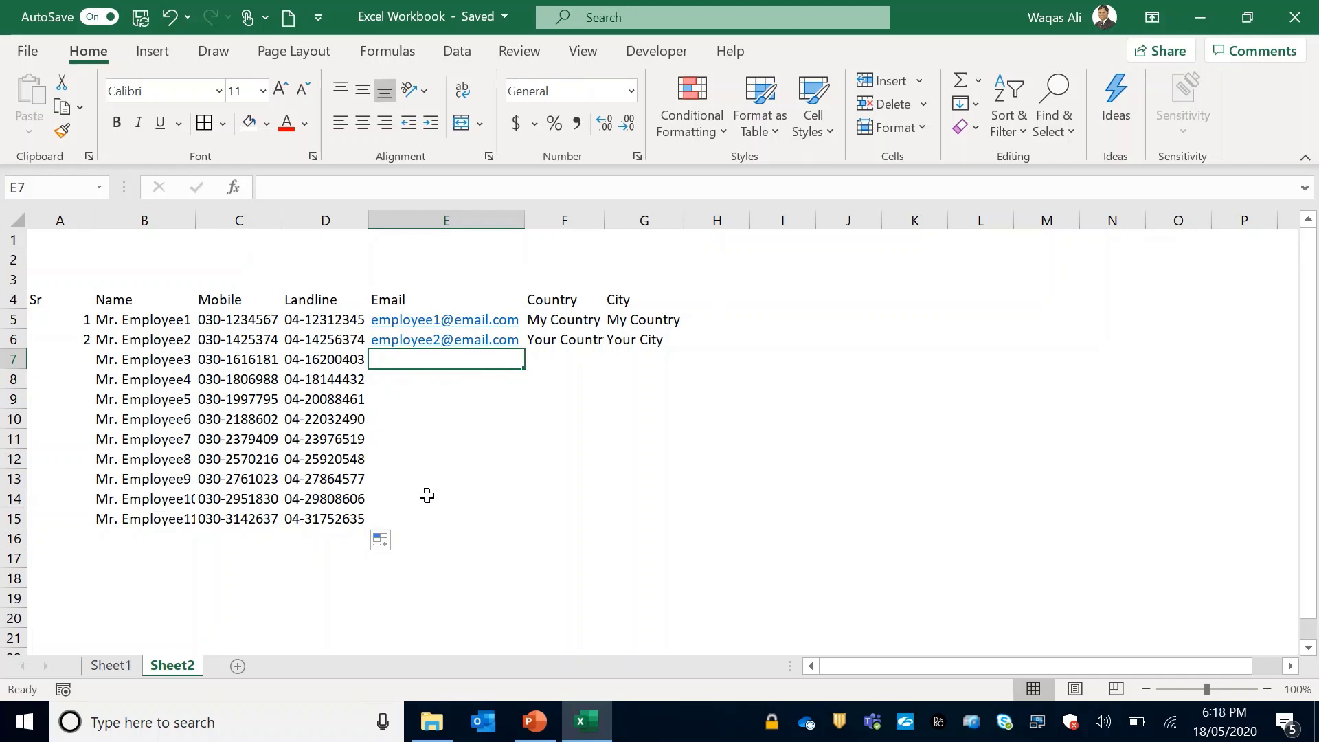
Flash-fill the employee3–employee11 e-mails and extend the Country/City pairs from F5:G6 down to row 15.
key(ctrl+e)
key(Tab)
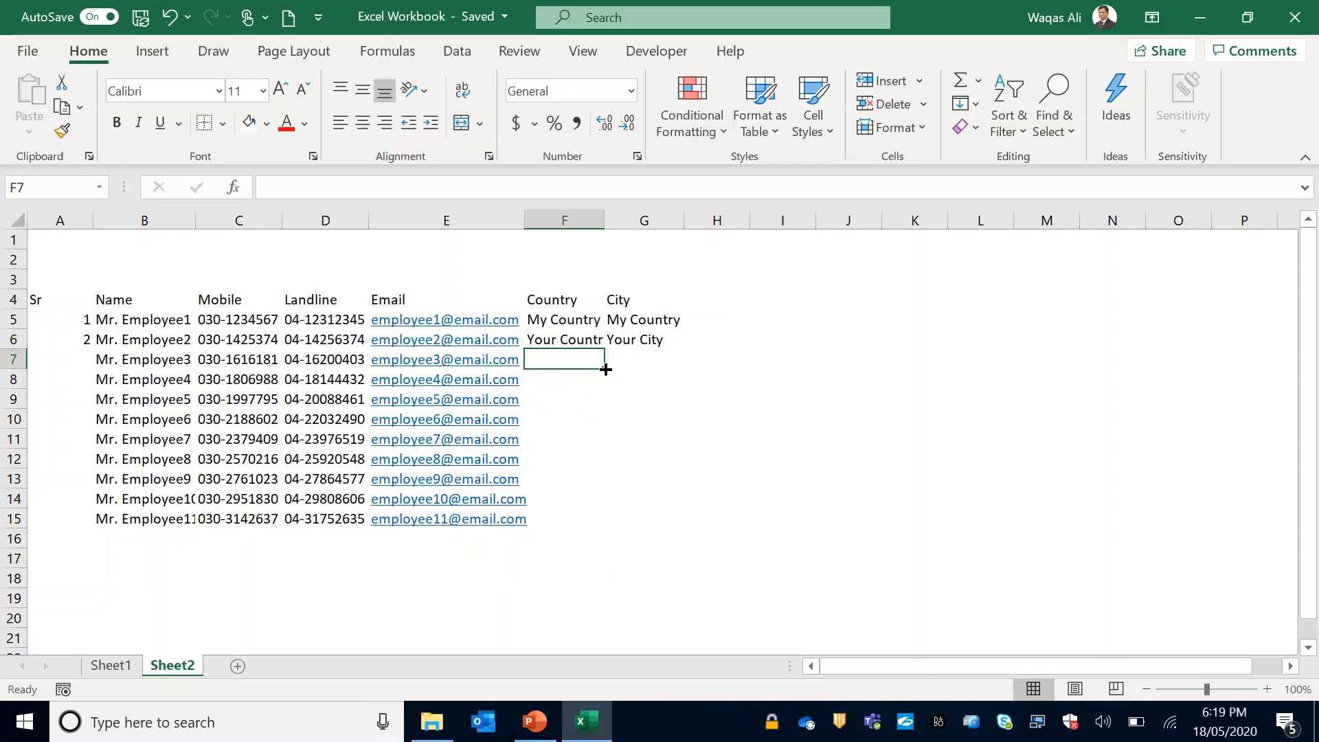
mouse_move(582, 318)
mouse_down()
mouse_move(634, 337)
mouse_move(671, 524)
mouse_up()
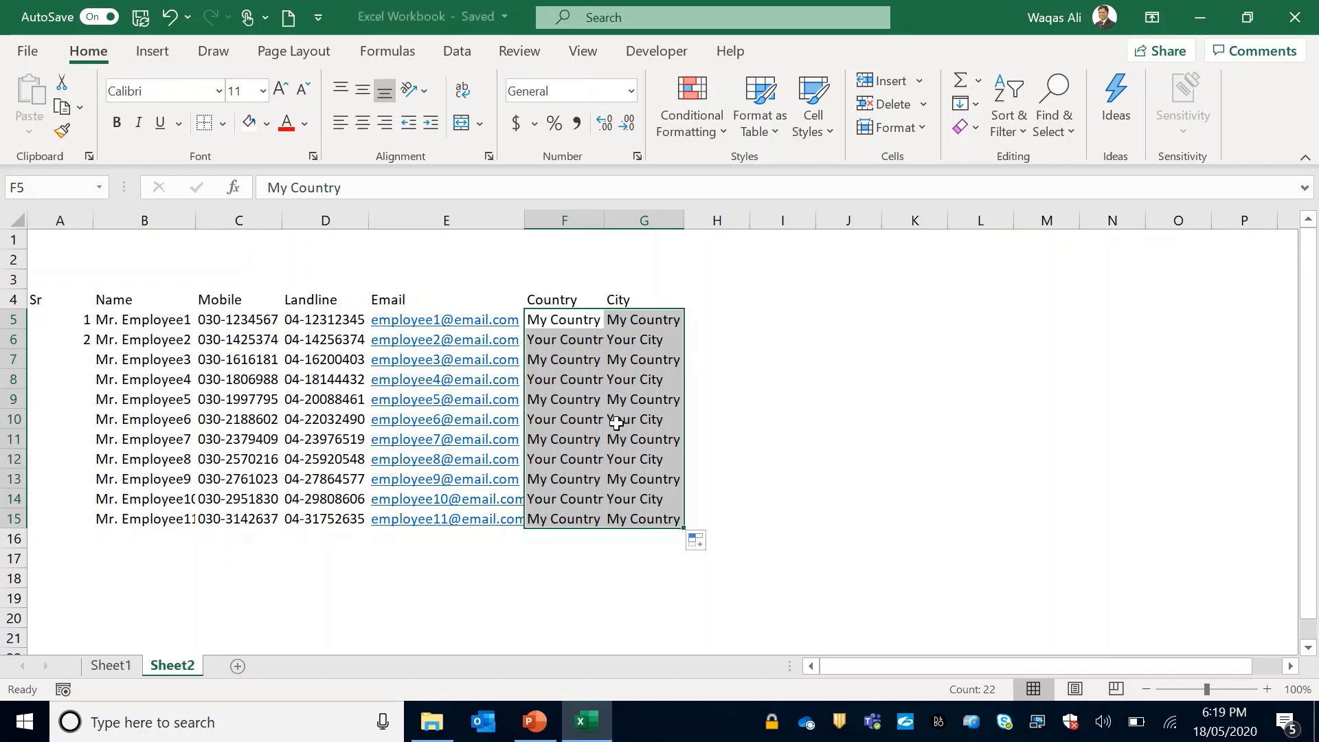
click(636, 417)
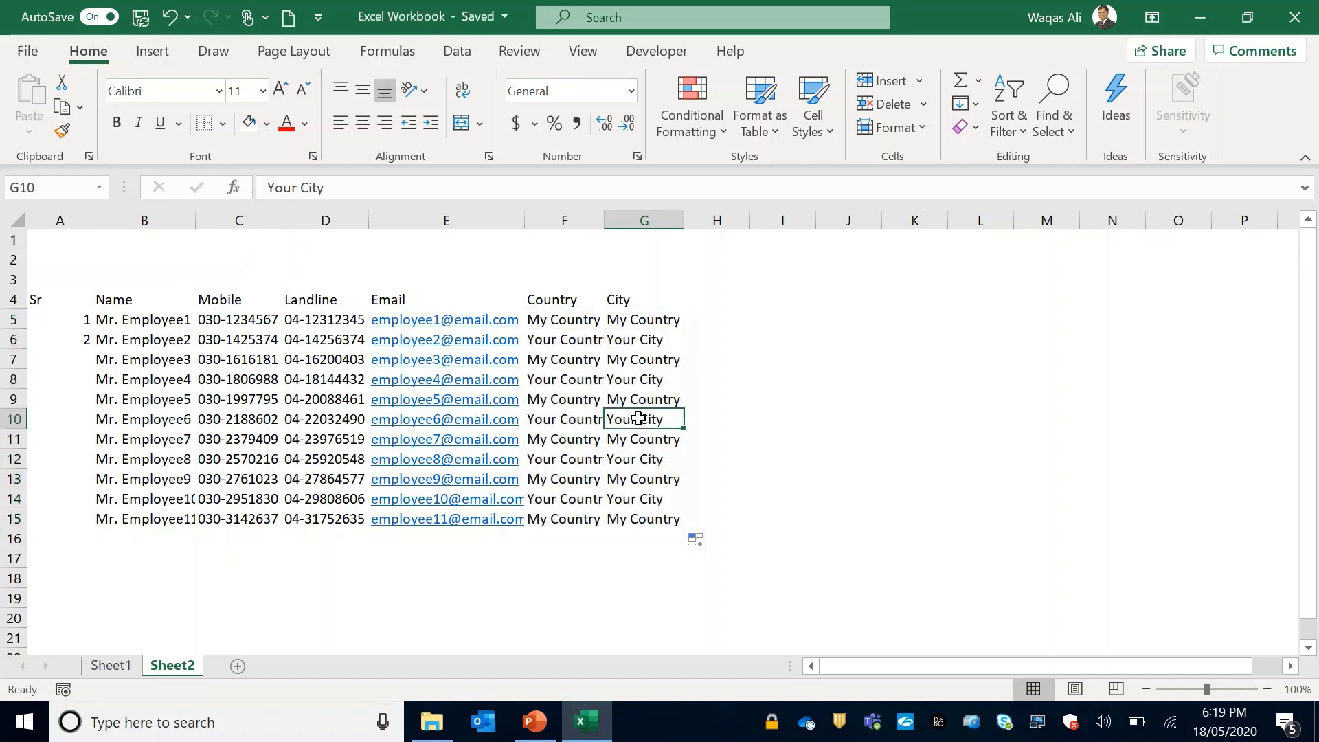
Try typing serial numbers 3 and 4 by hand in the Sr column, then undo them.
click(78, 364)
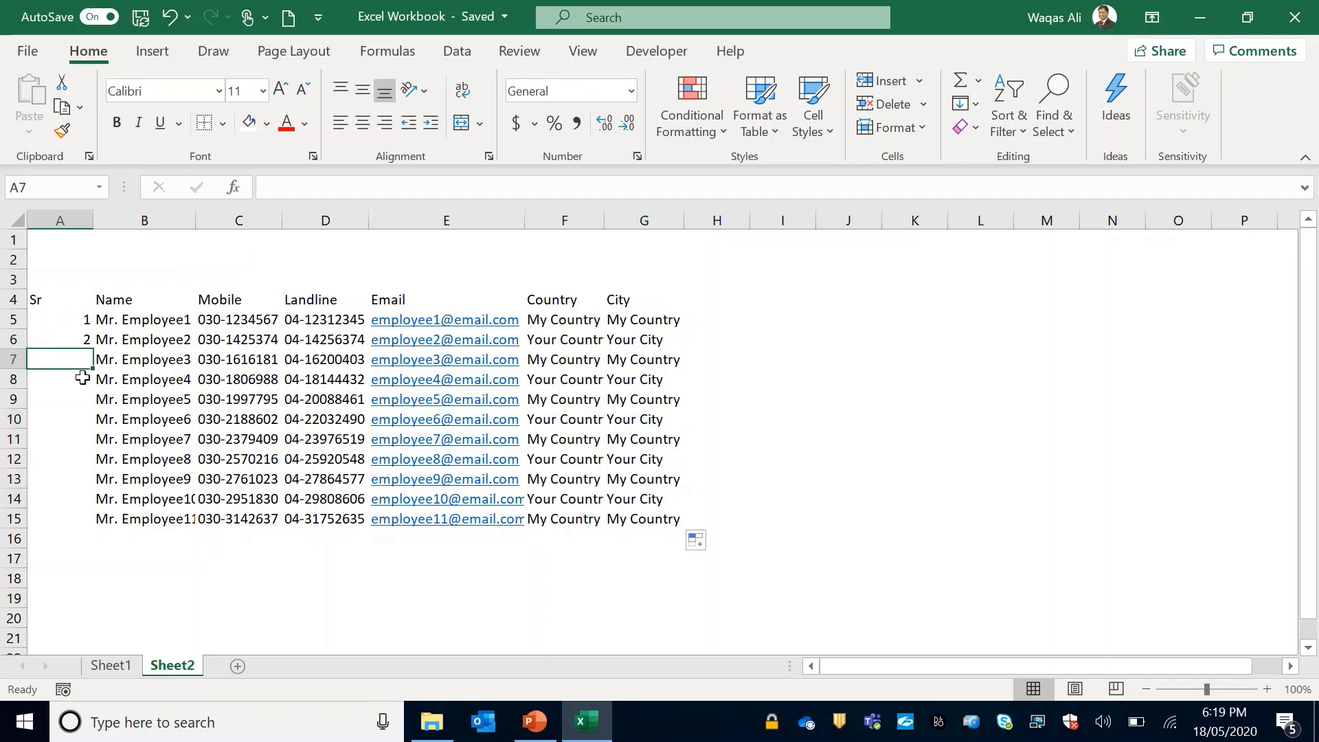
text(3)
key(Return)
text(4)
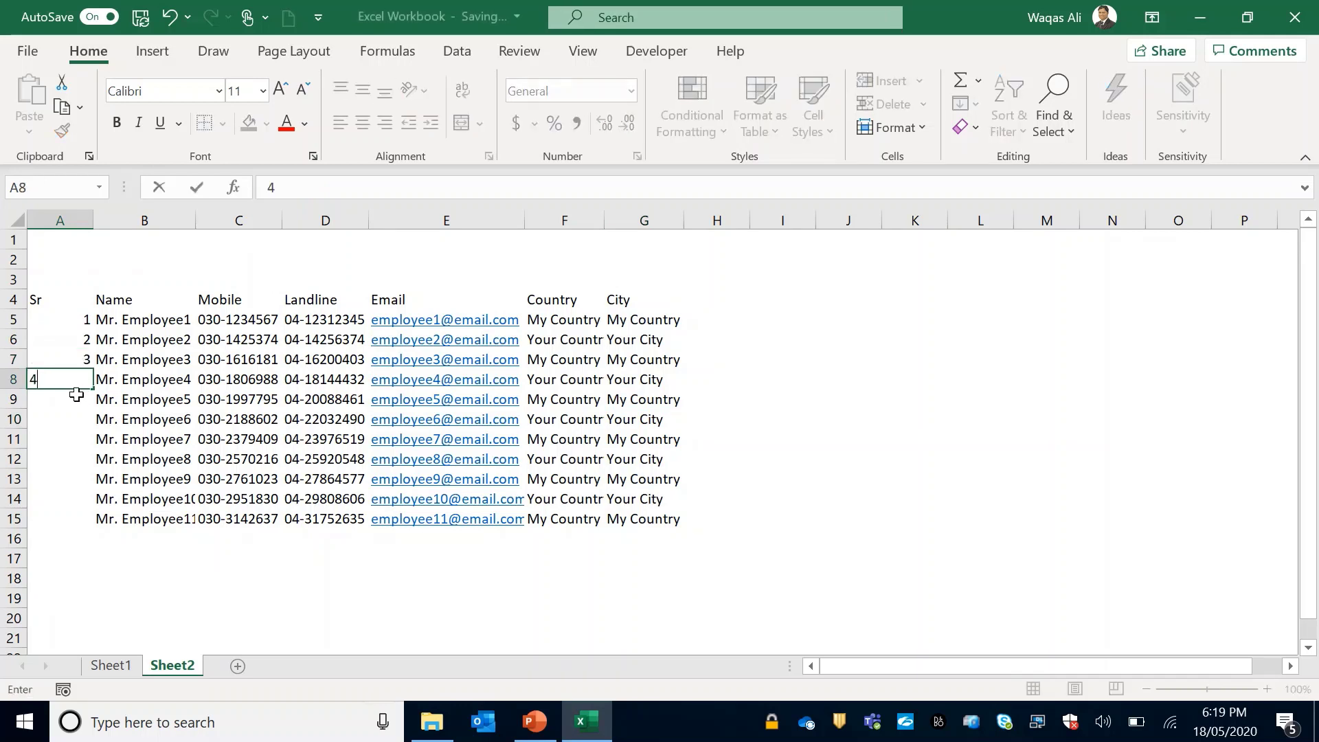
key(Return)
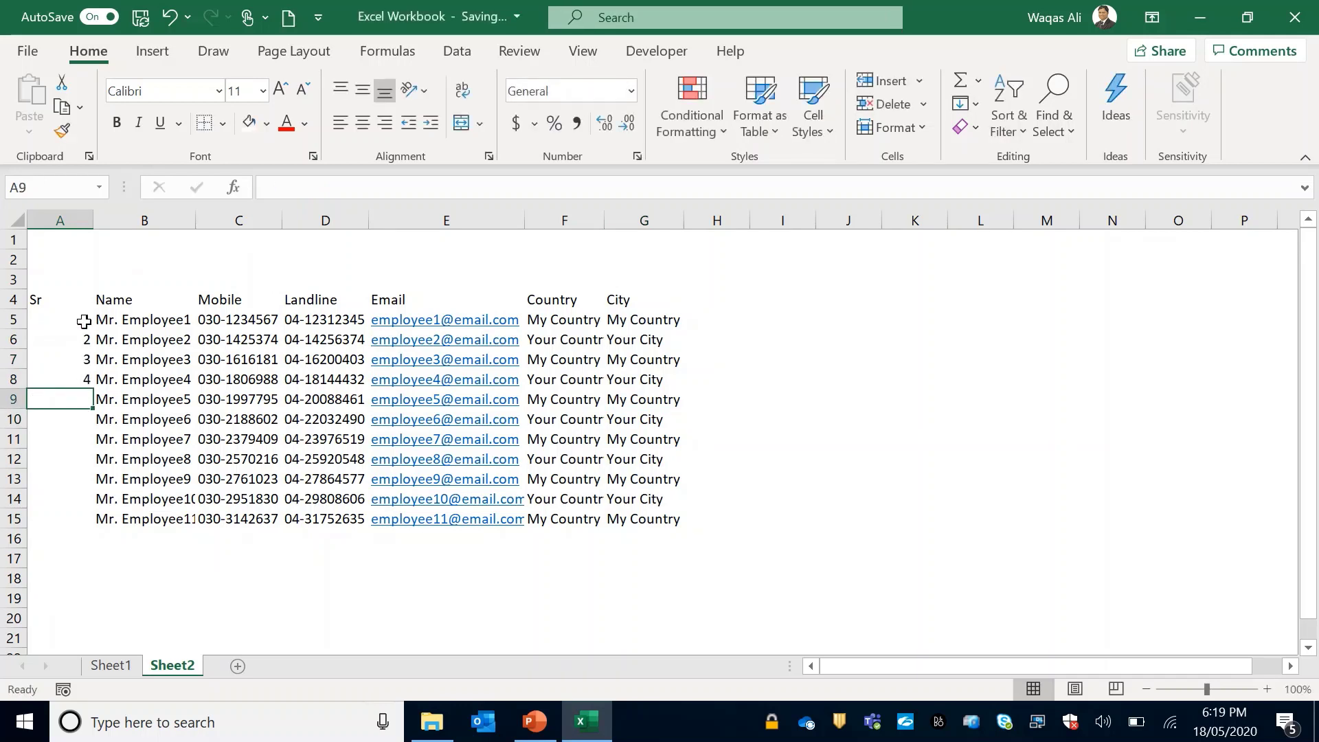
key(ctrl+z)
key(ctrl+z)
Extend the series from 1 and 2 in A5:A6 down to row 15 as 1–11.
click(82, 329)
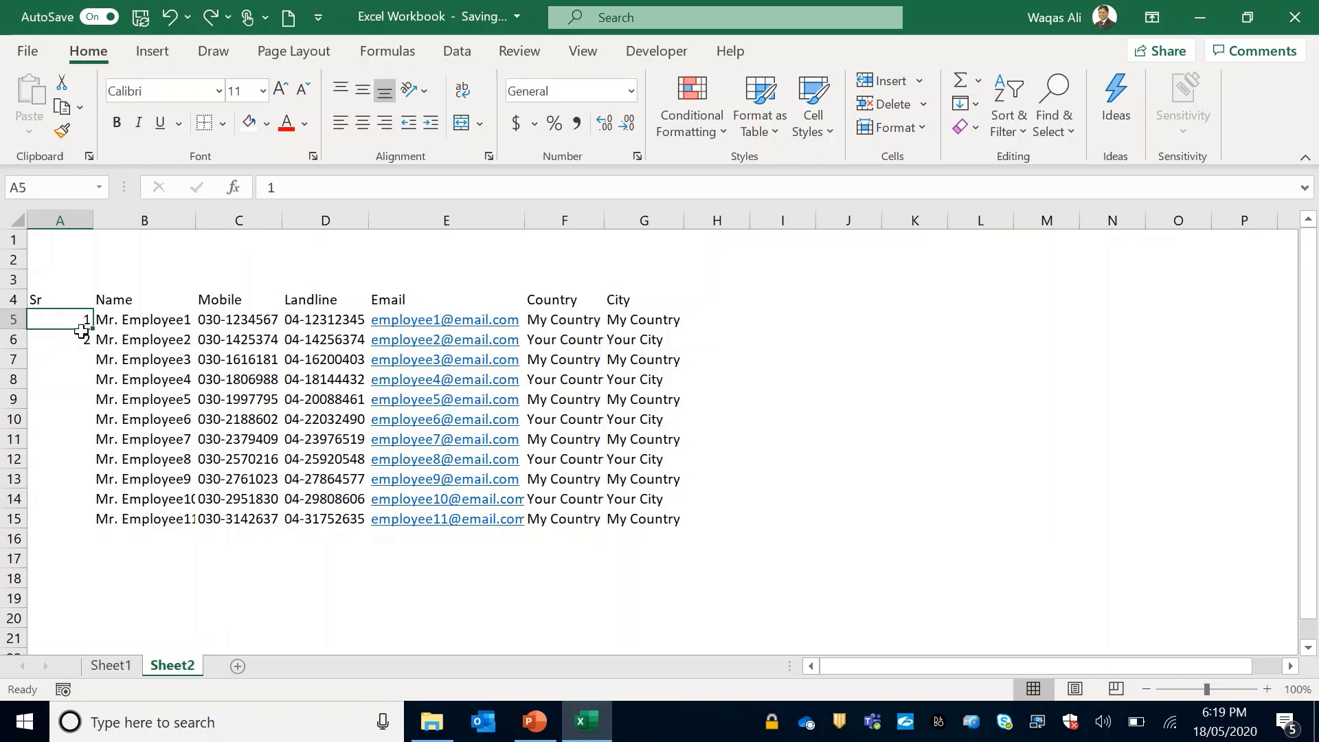
drag(82, 330, 81, 341)
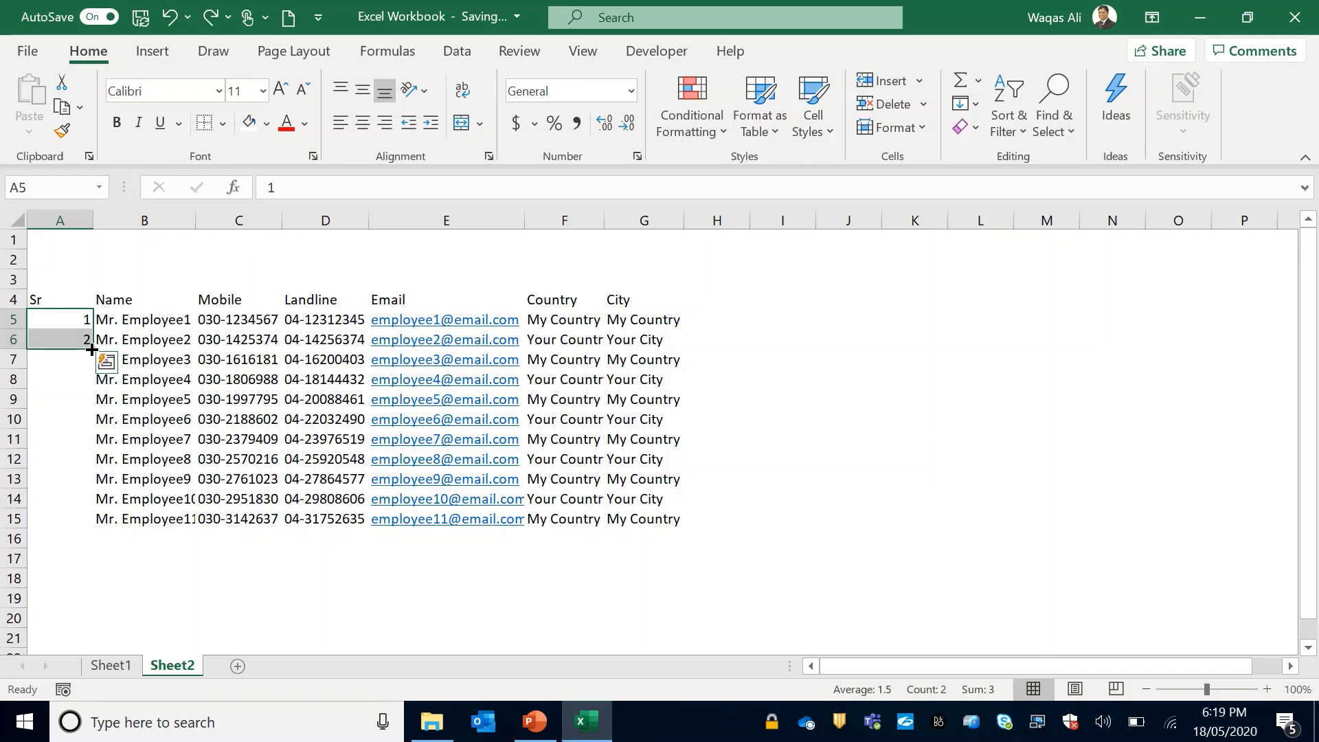
double_click(92, 349)
click(150, 543)
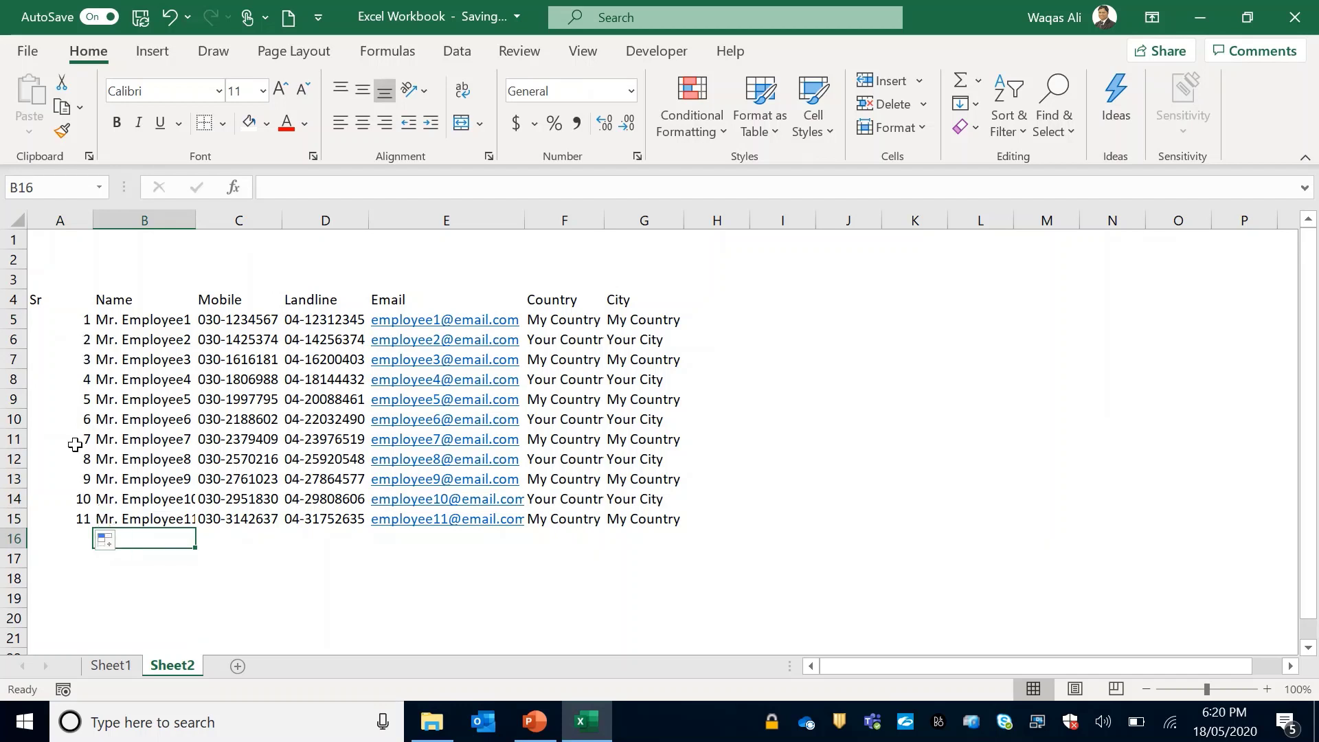
key(ctrl+z)
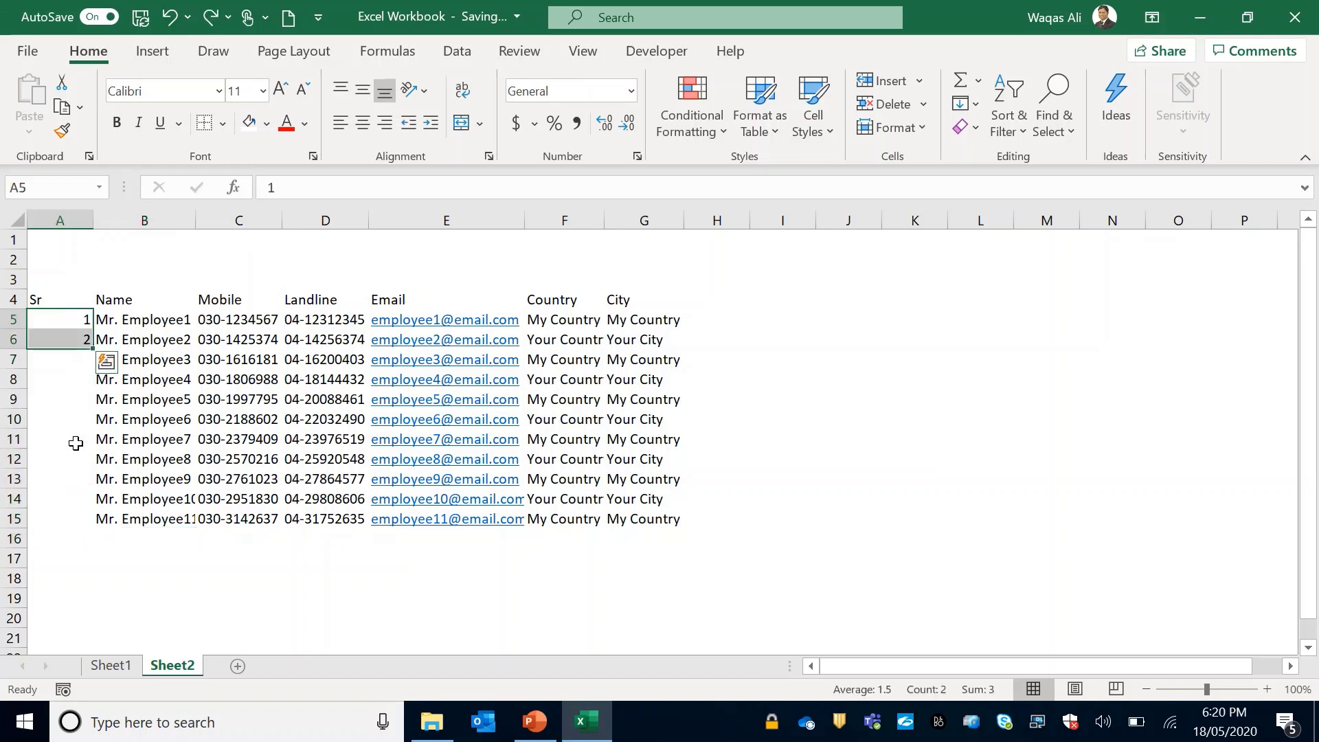
drag(95, 350, 90, 529)
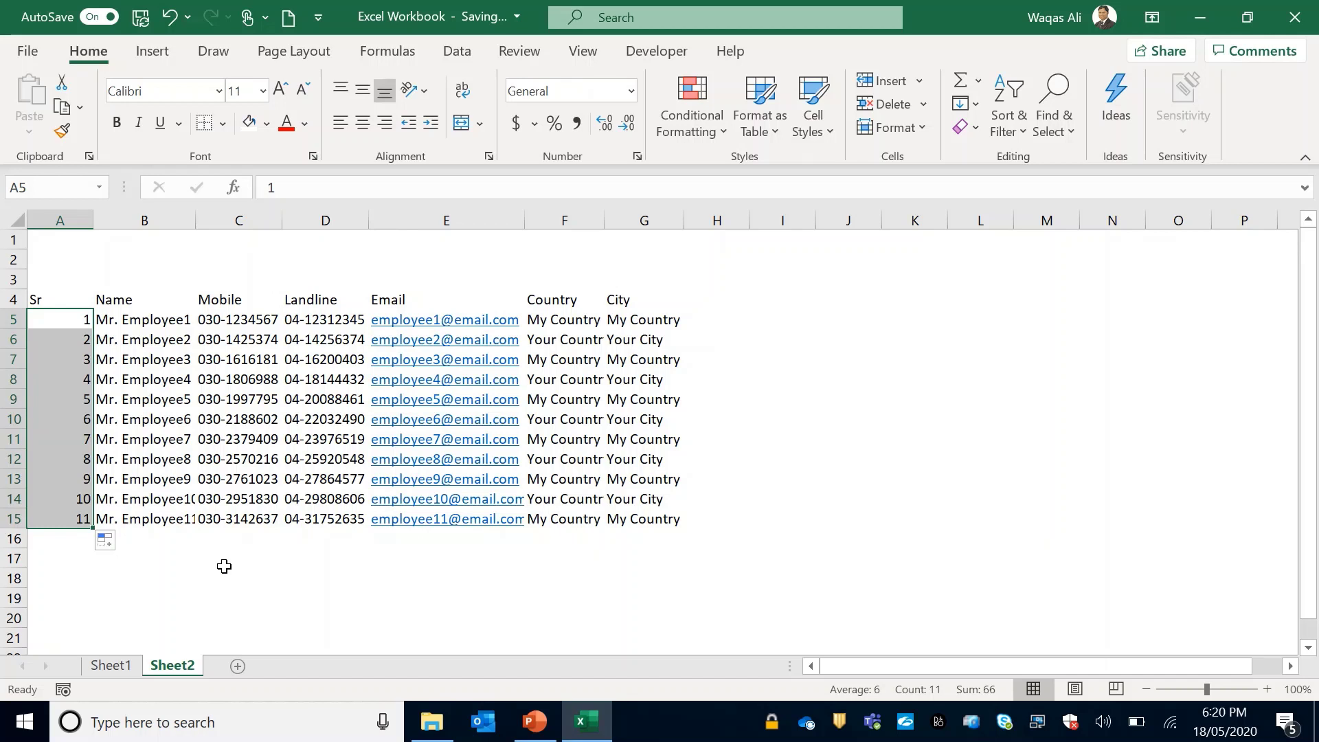
click(224, 567)
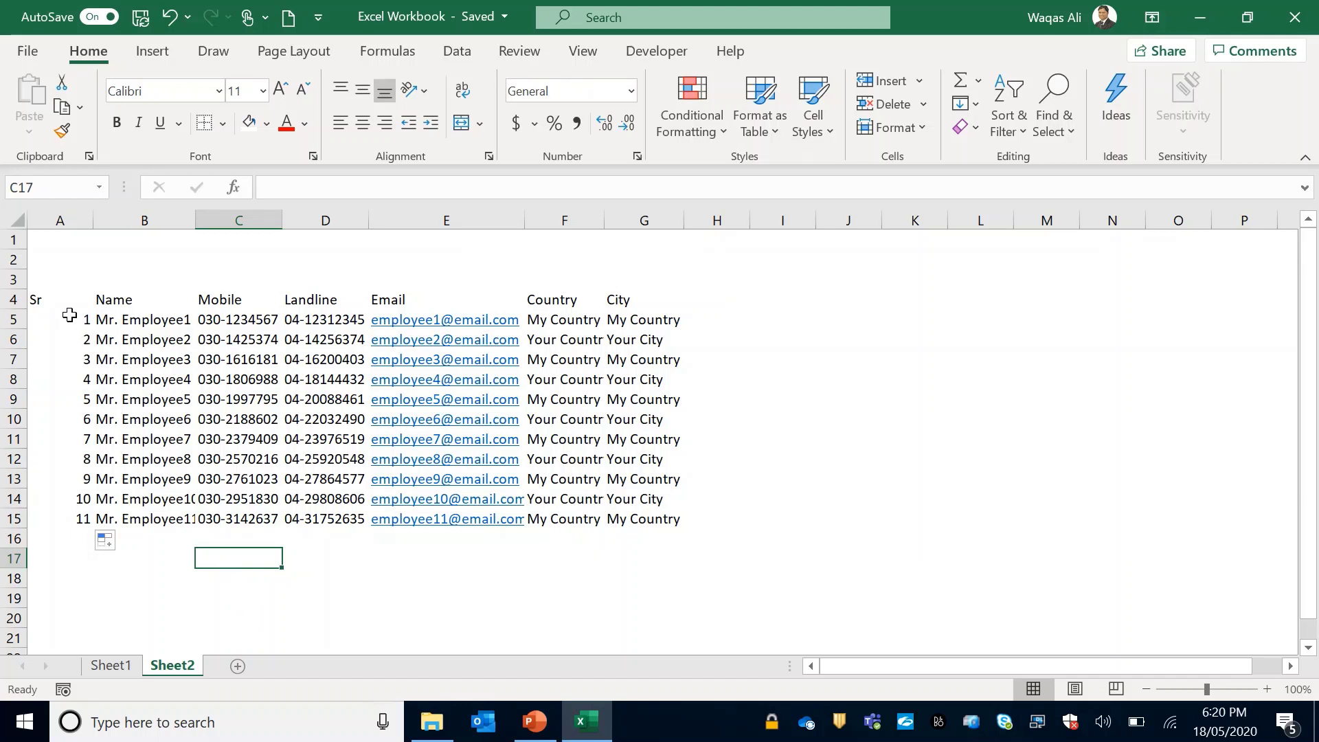
Centre-align A4:A15, the Sr heading and serial numbers 1–11.
click(57, 213)
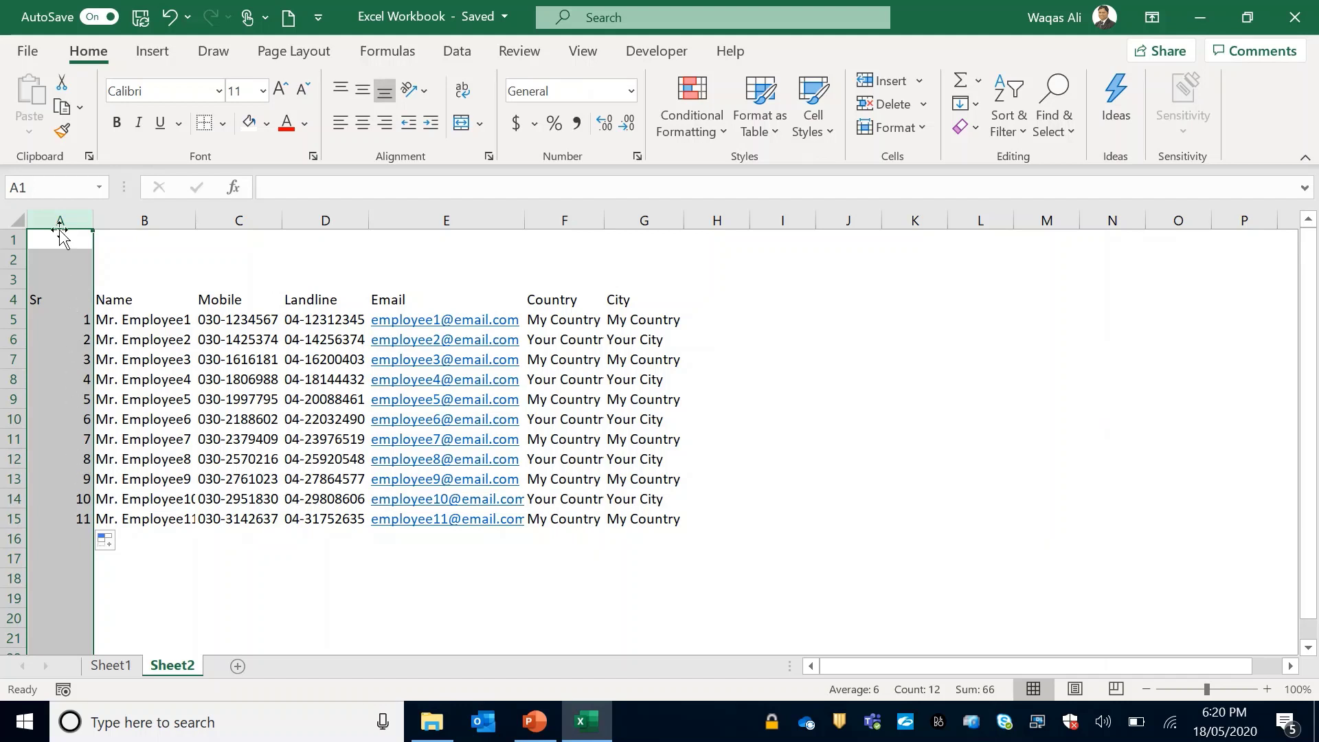
drag(49, 308, 51, 518)
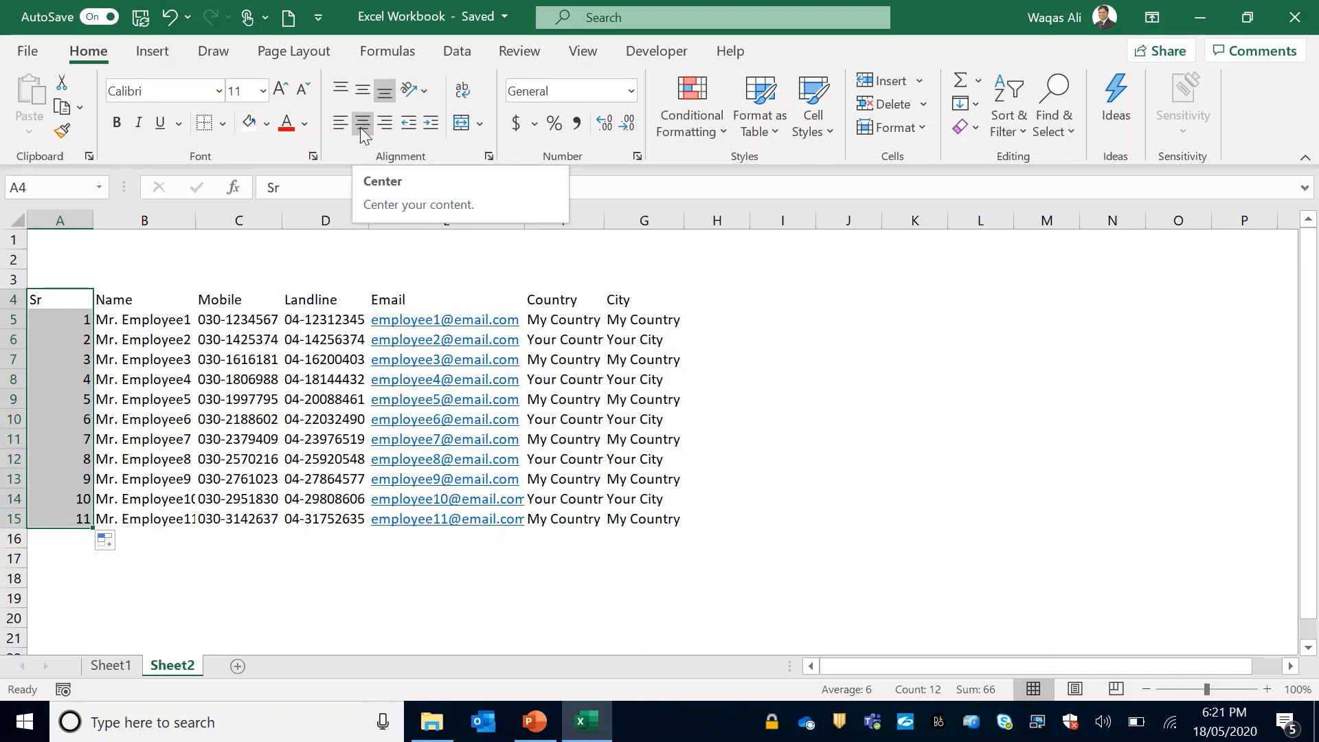
click(360, 127)
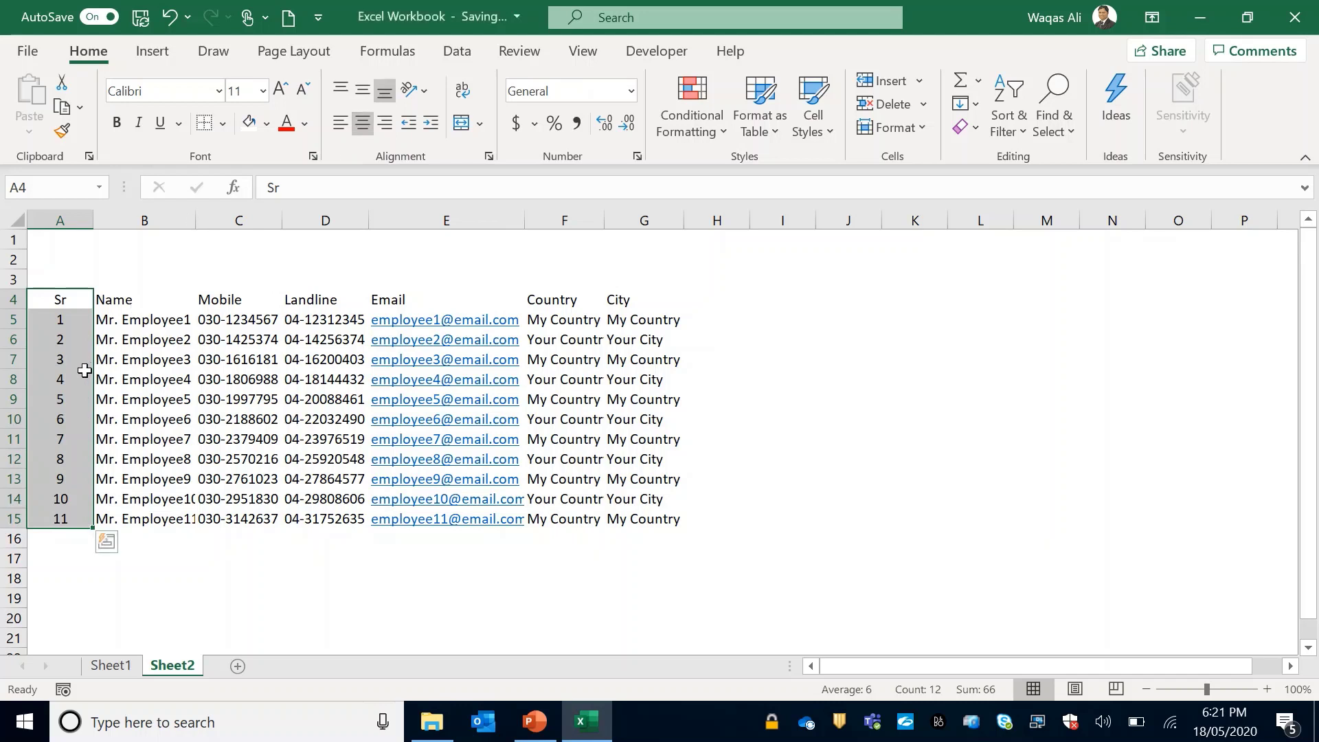
click(59, 379)
drag(61, 299, 75, 509)
click(78, 431)
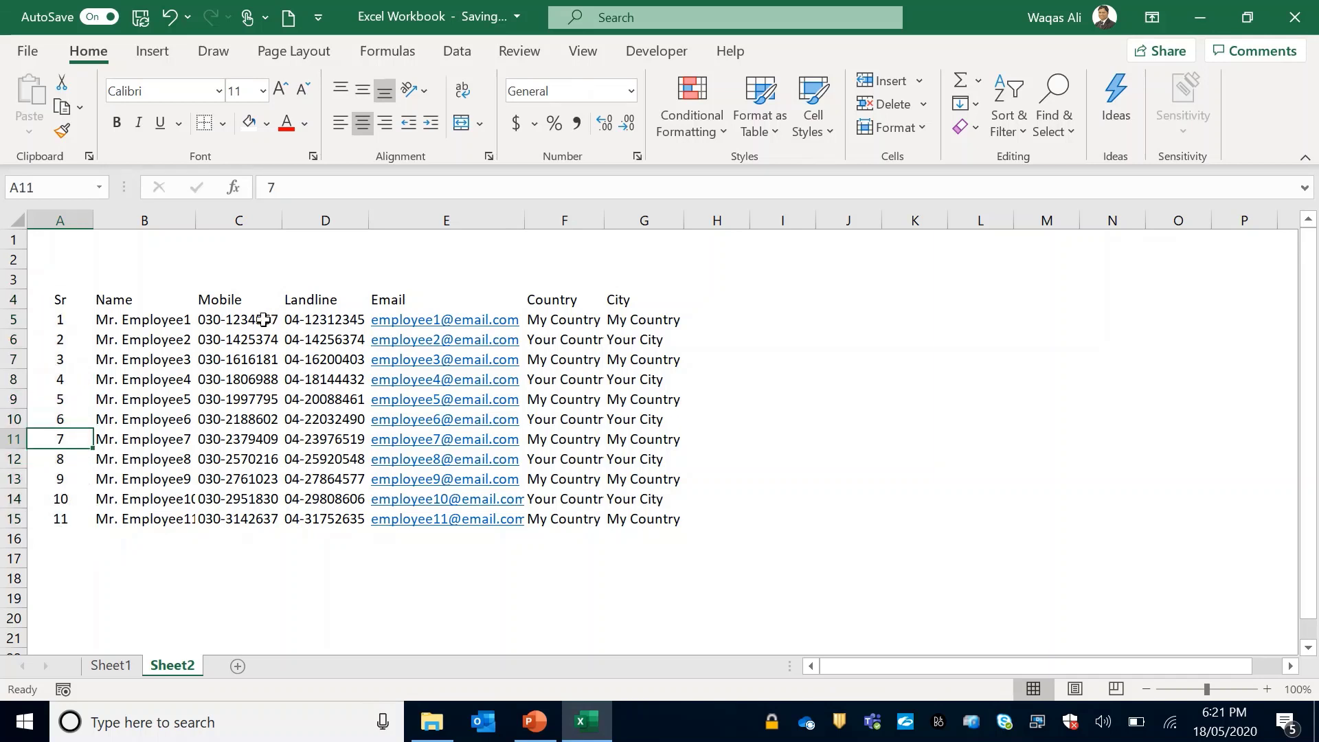
Select columns C:D (Mobile, Landline) and F:G (Country, City) as one non-adjacent selection.
drag(245, 221, 297, 217)
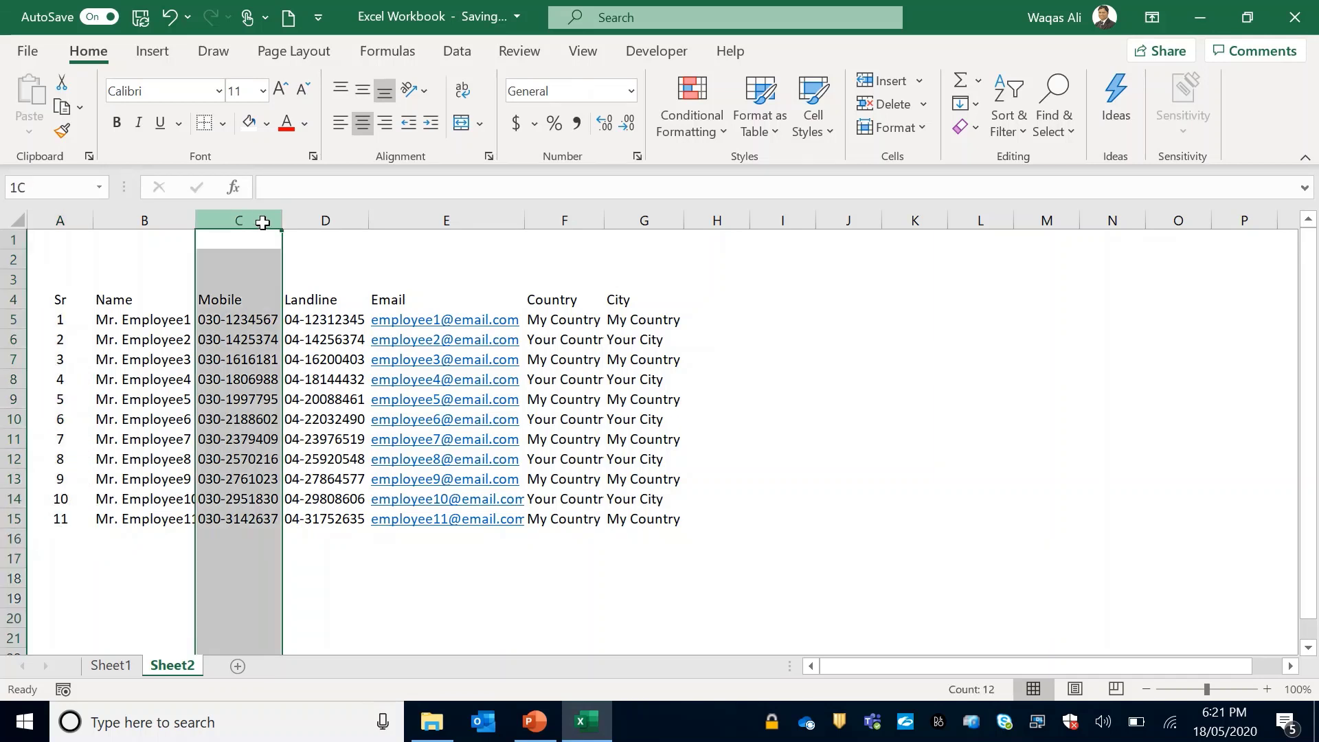
drag(561, 218, 642, 214)
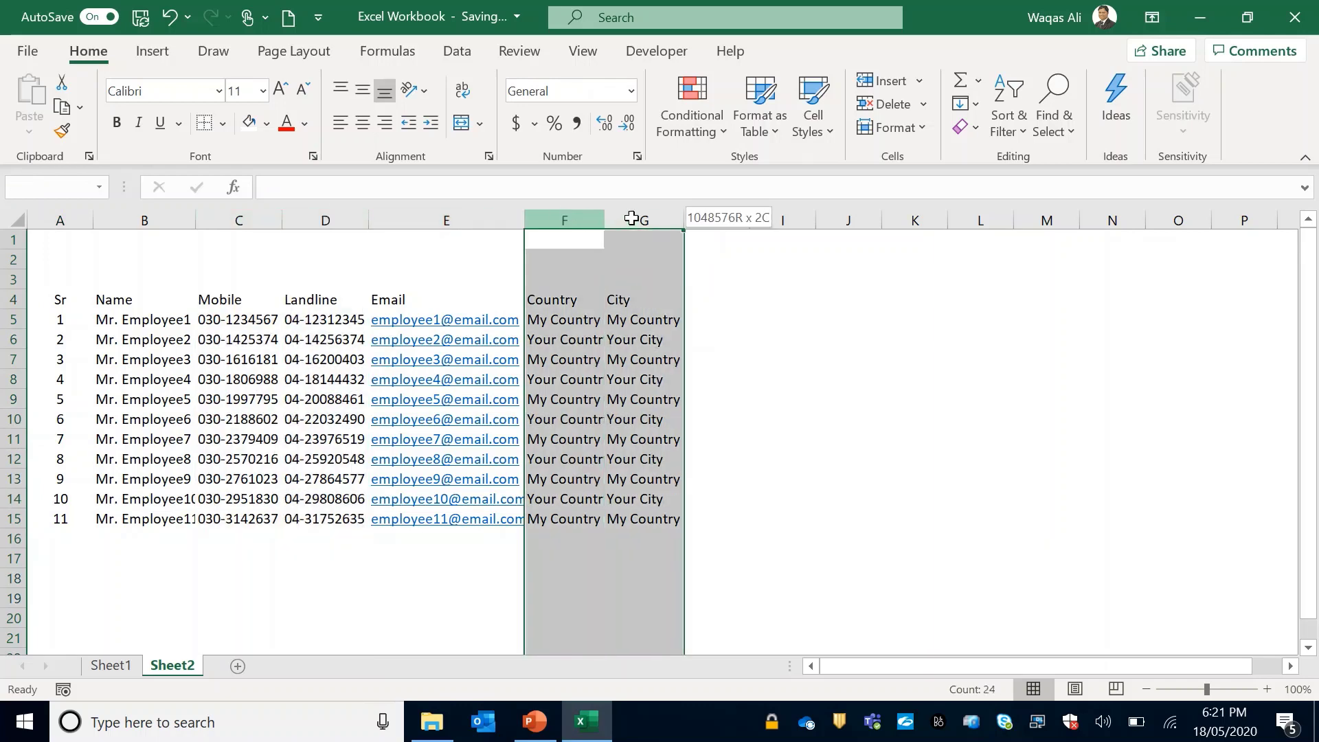
ctrl+click(324, 218)
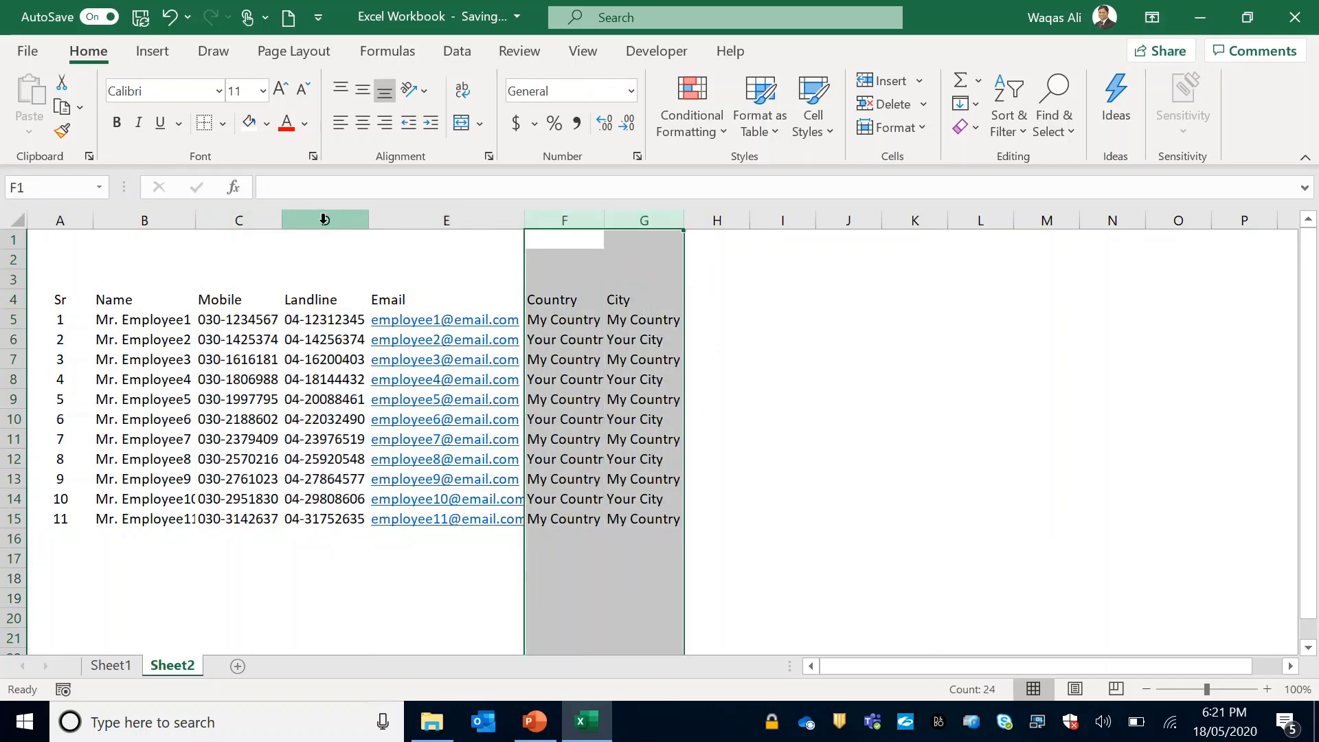
drag(323, 219, 239, 218)
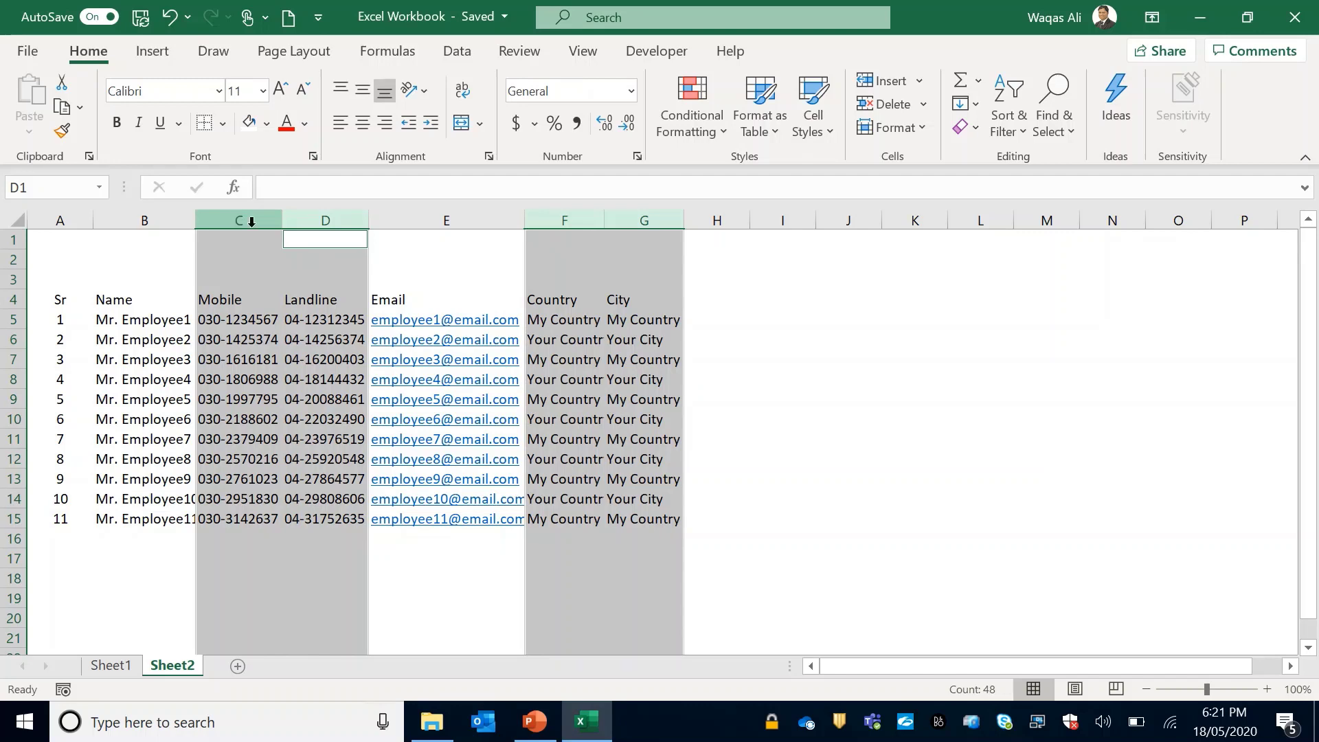
click(318, 245)
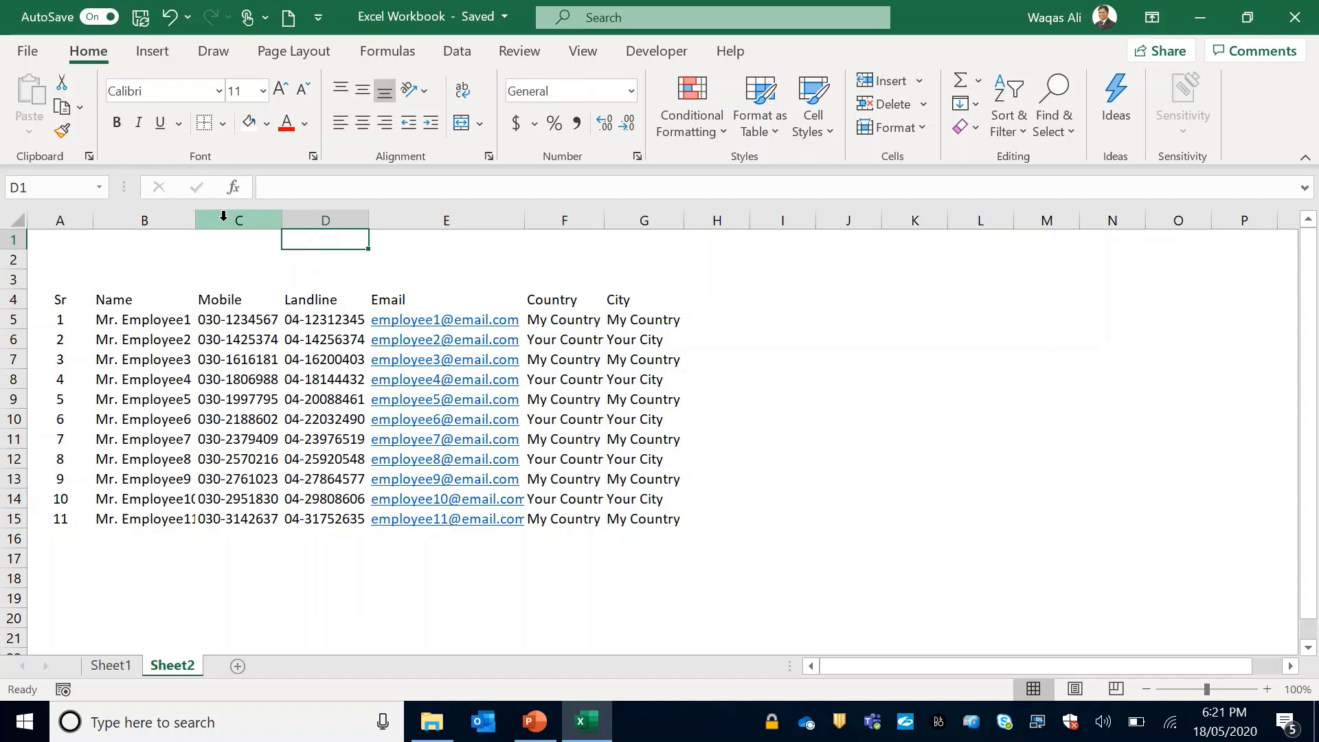
click(236, 219)
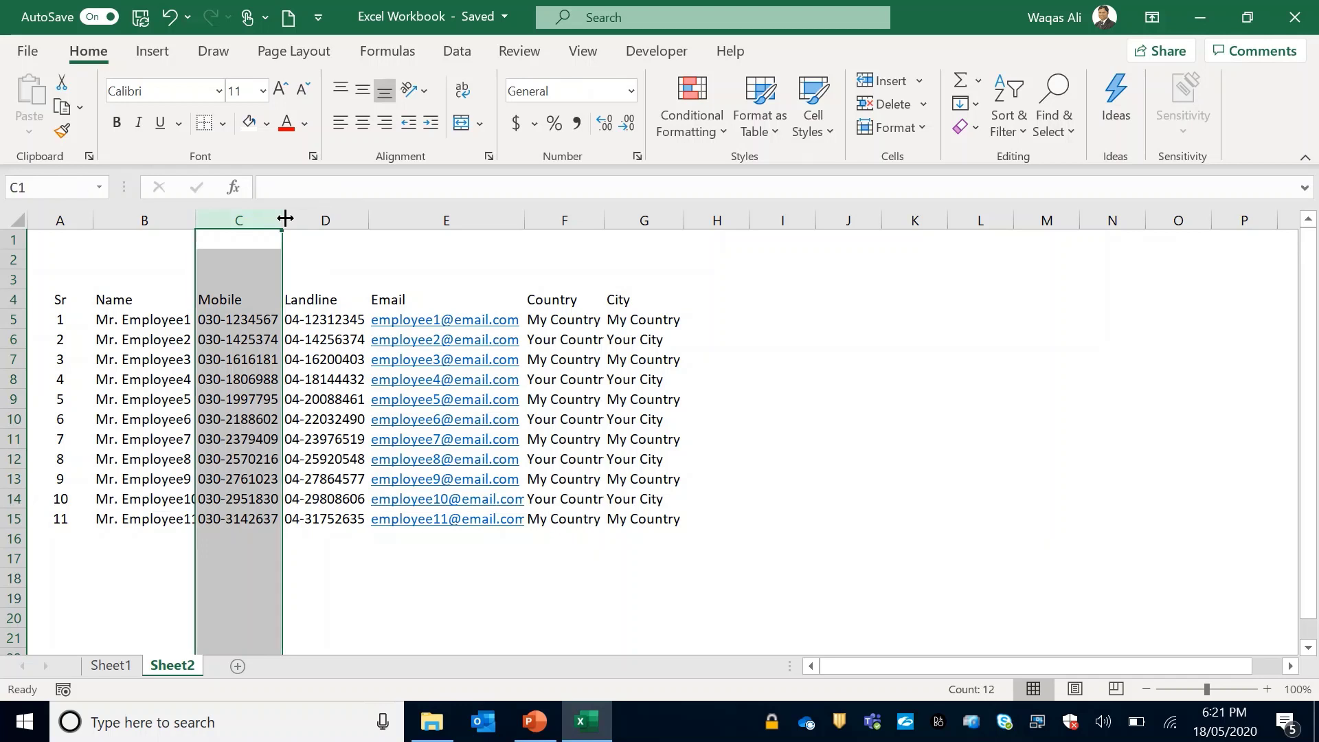
click(249, 382)
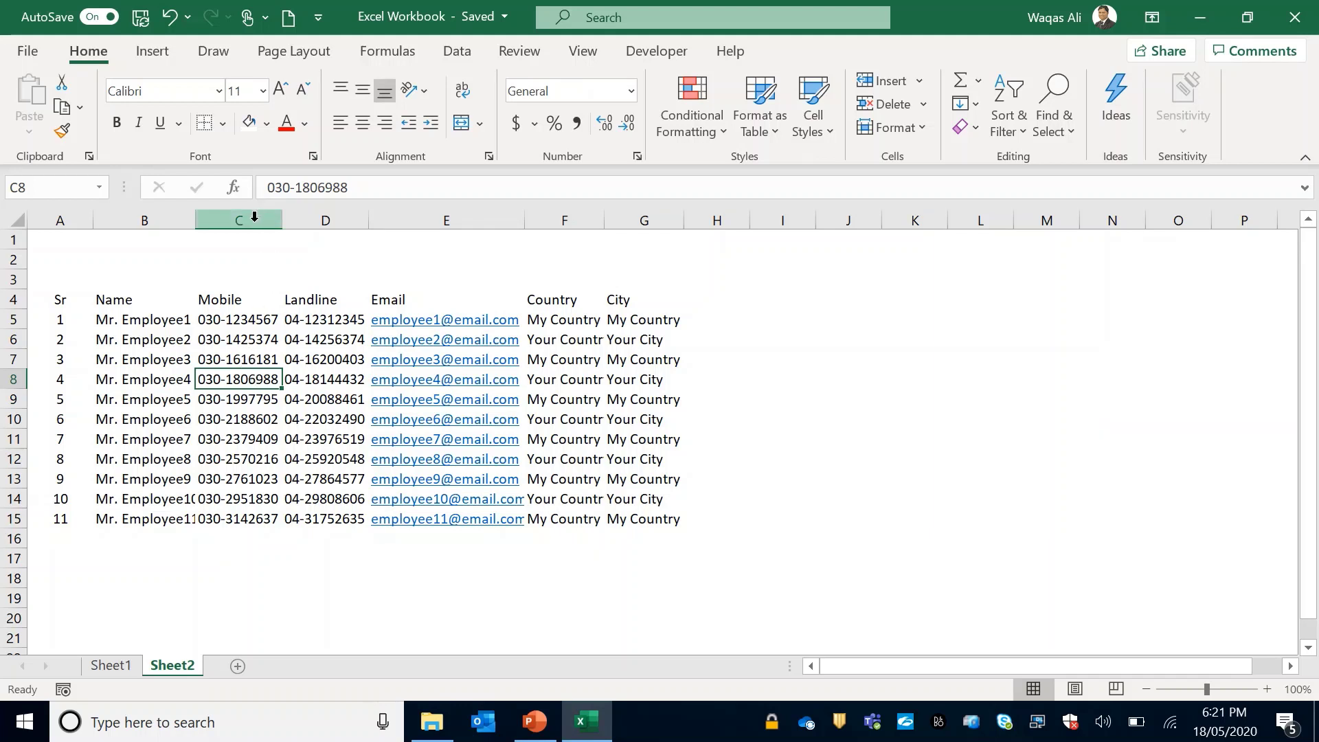
drag(254, 217, 291, 217)
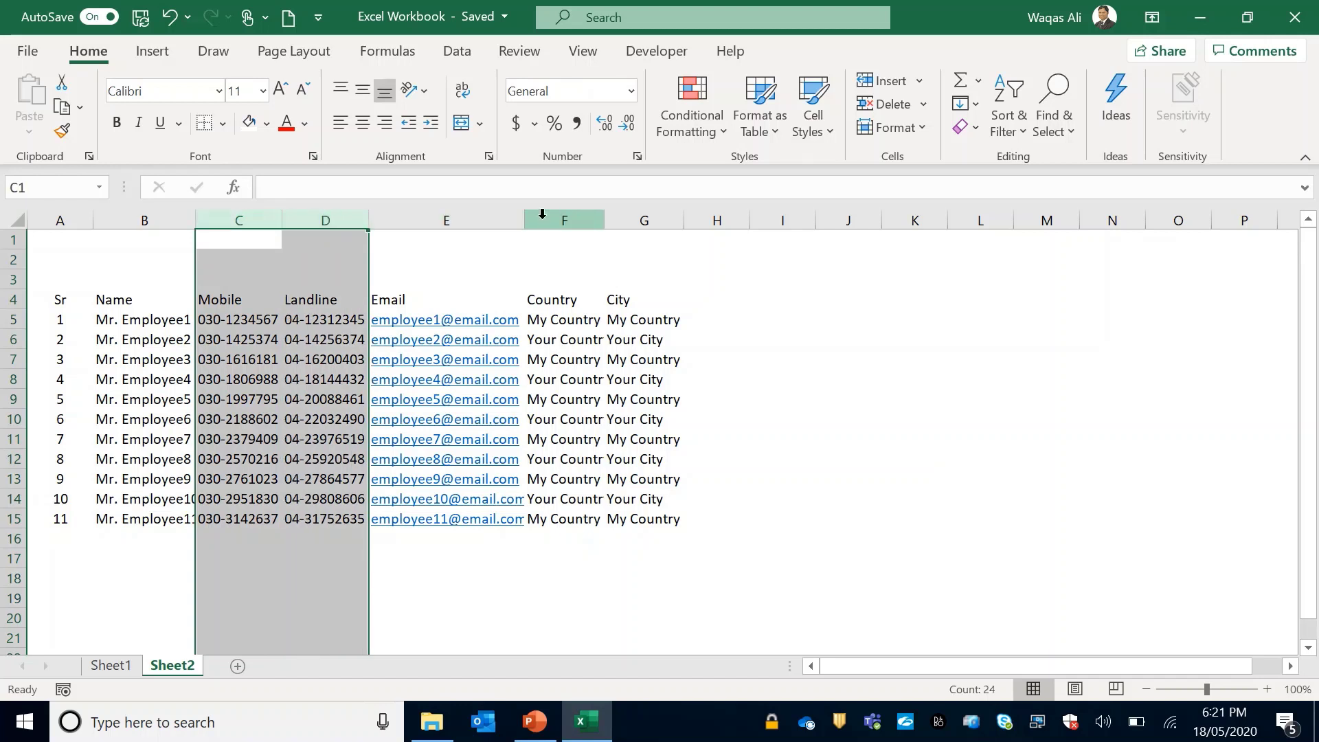
drag(542, 217, 646, 217)
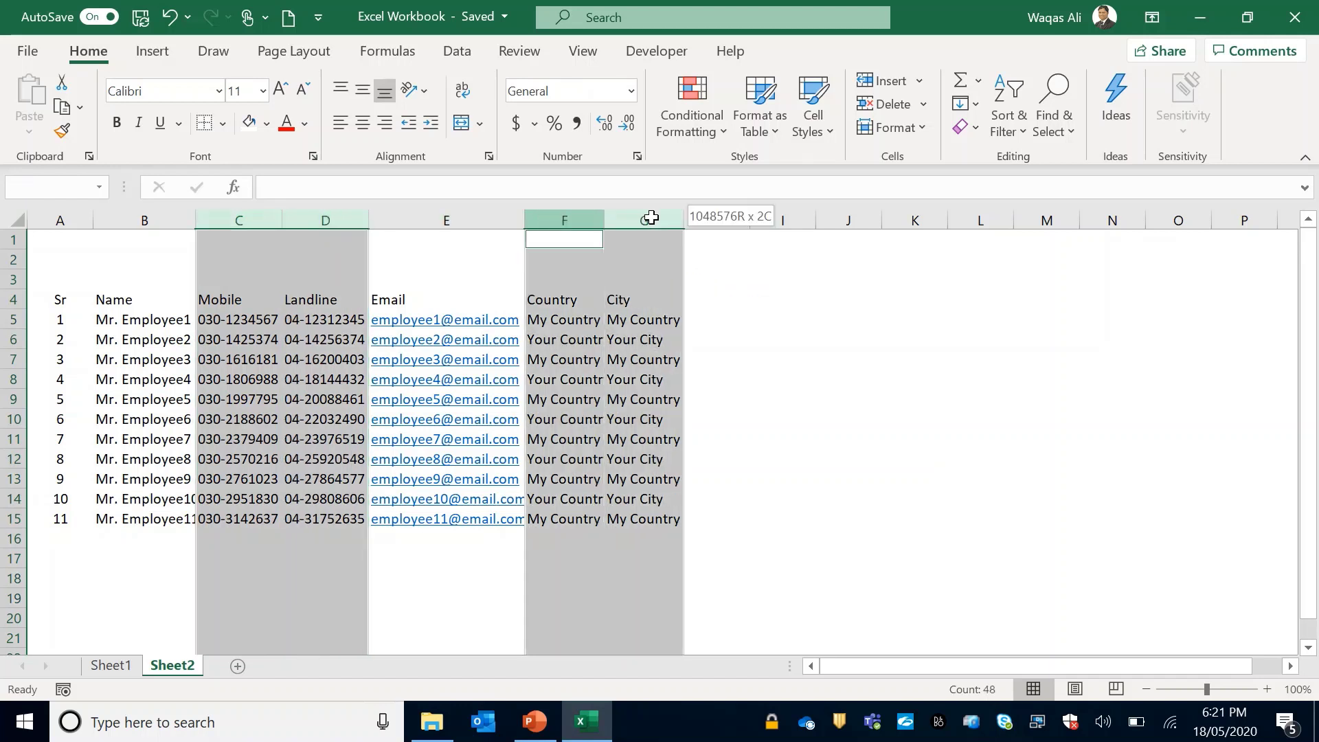
Set the column width of the selected columns to 16.
right_click(319, 219)
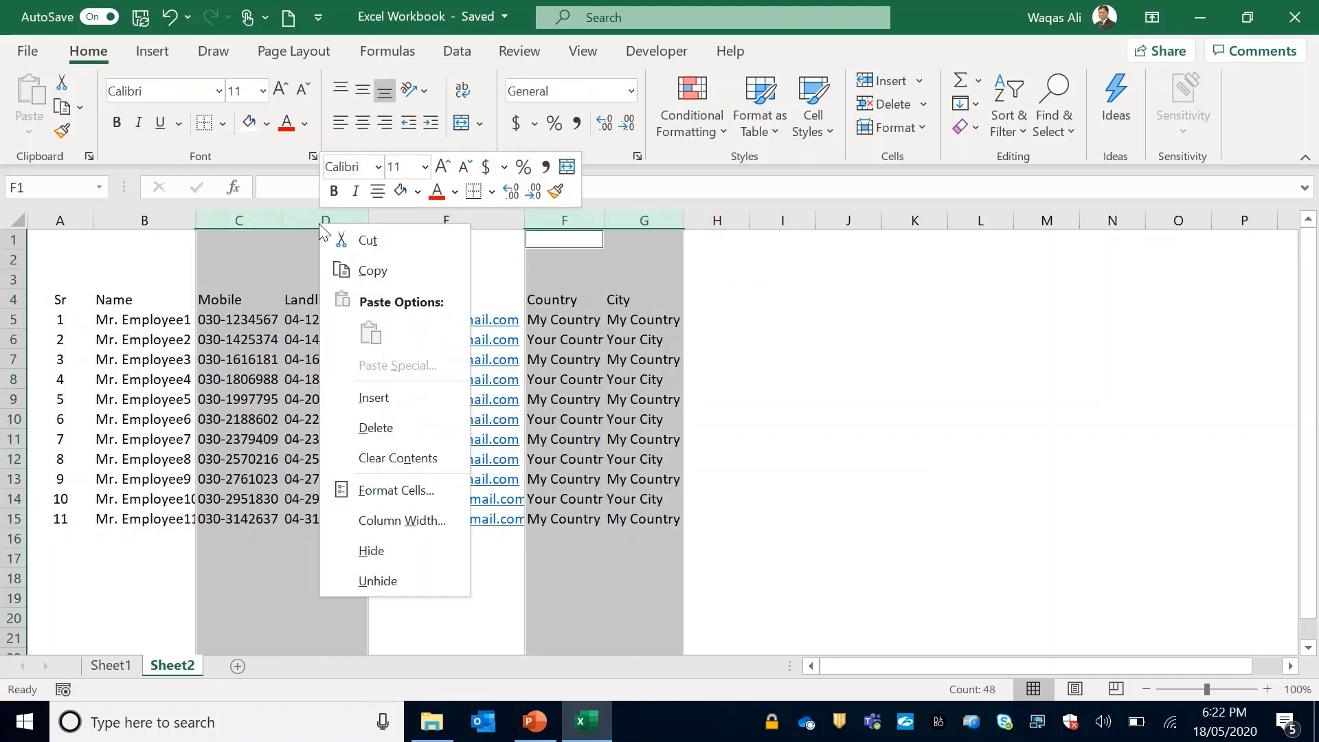
click(397, 522)
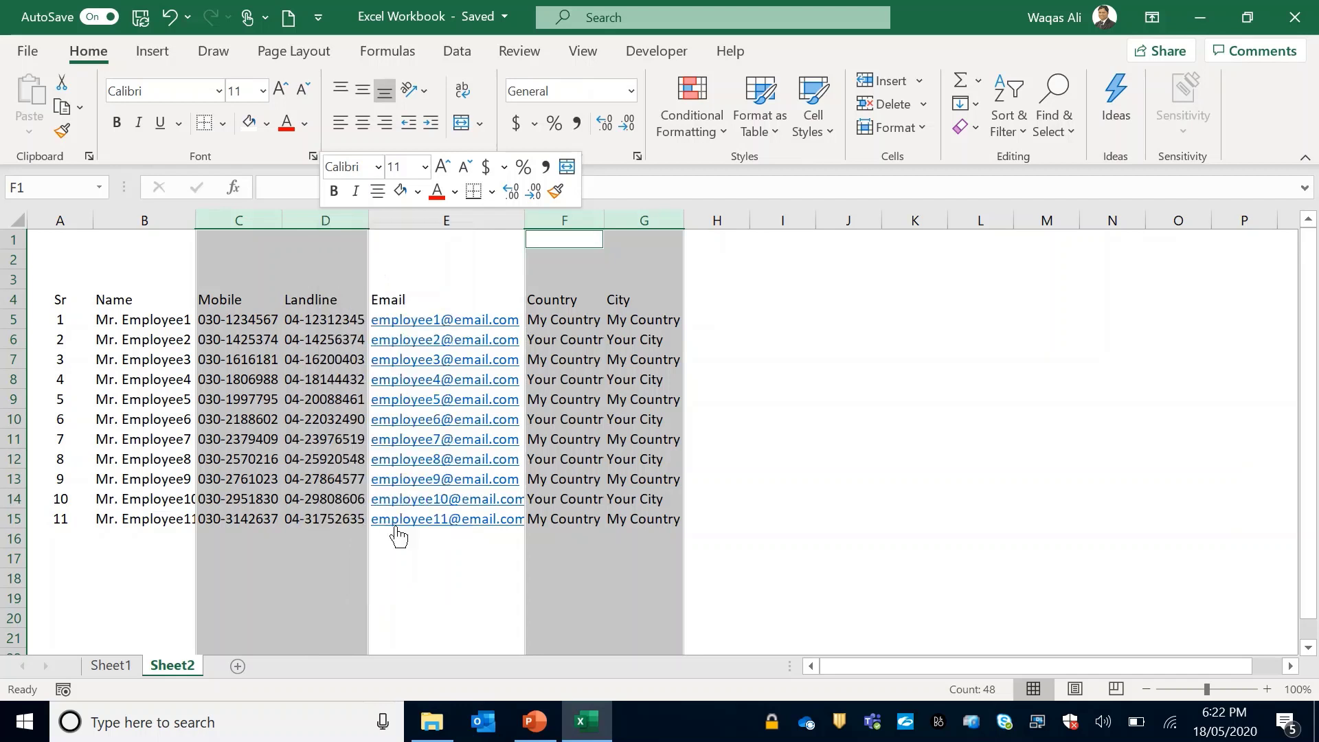
drag(378, 477, 768, 385)
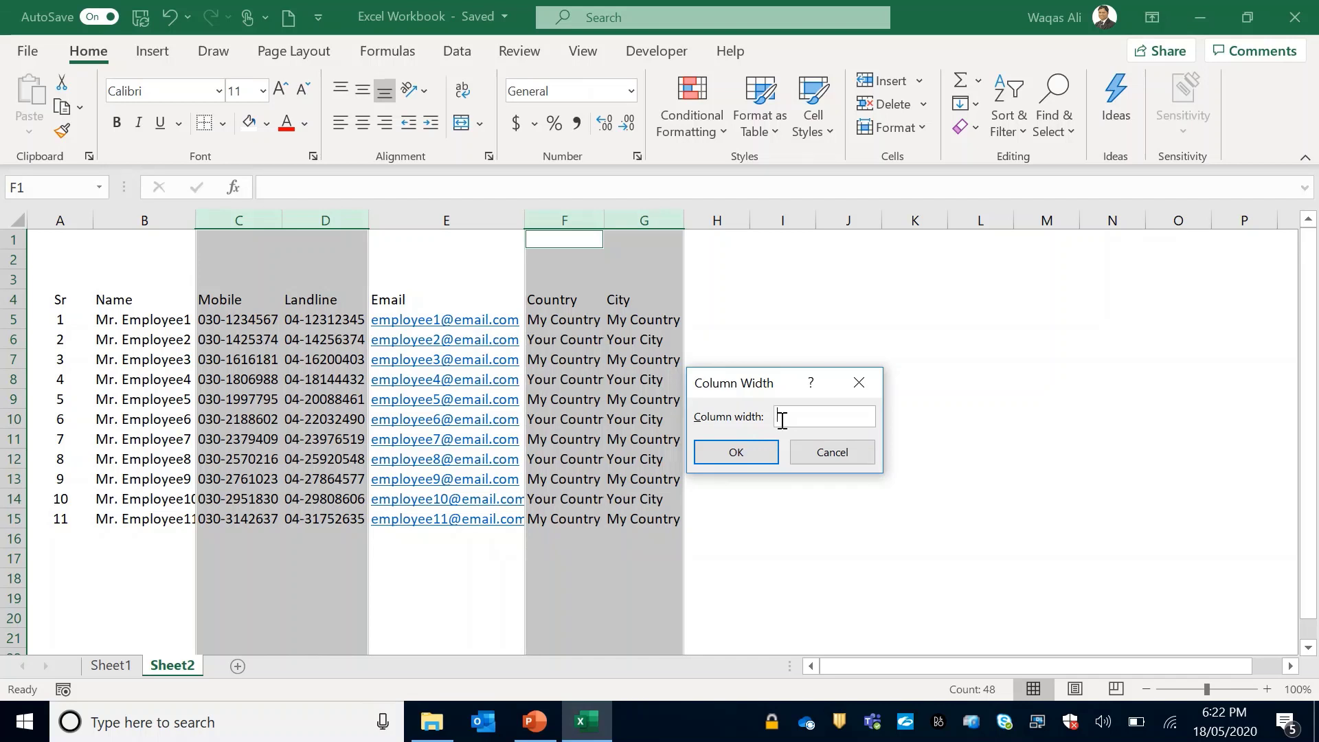
text(16)
key(Return)
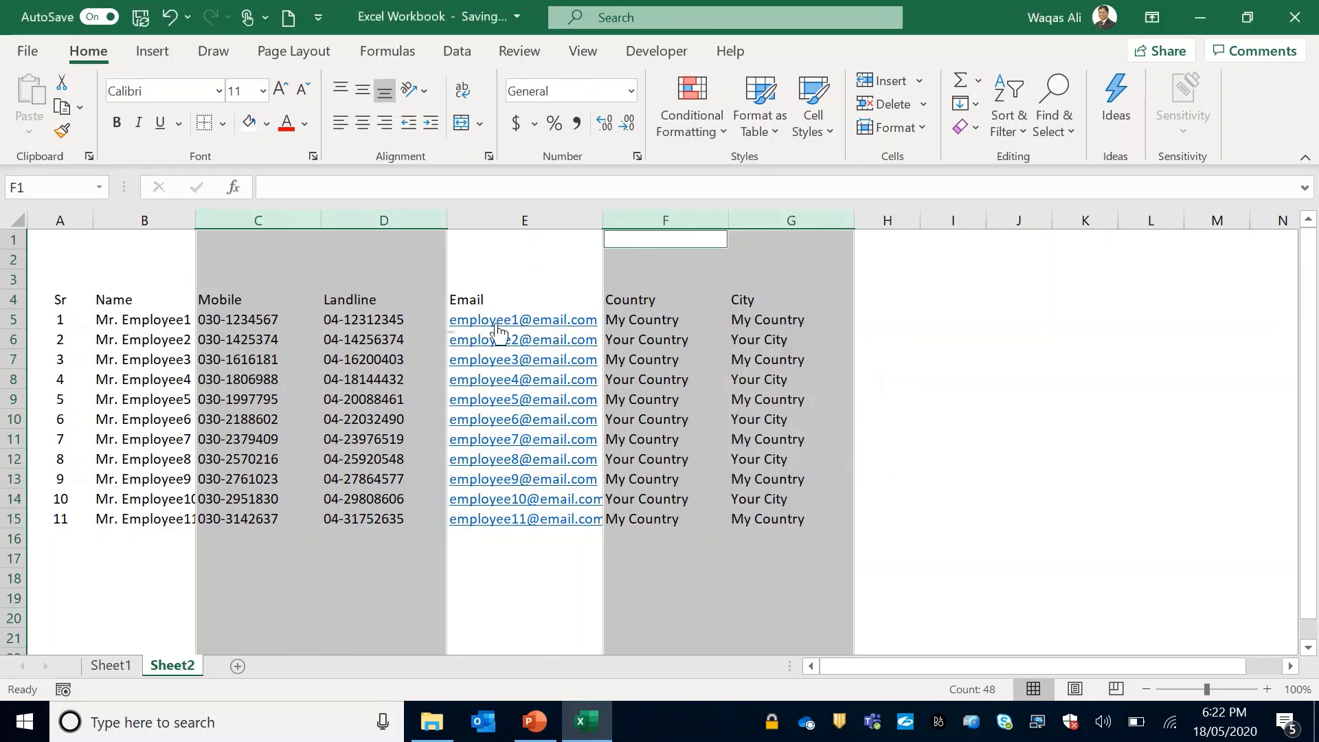
Reselect the Mobile, Landline, Country and City columns together.
click(270, 379)
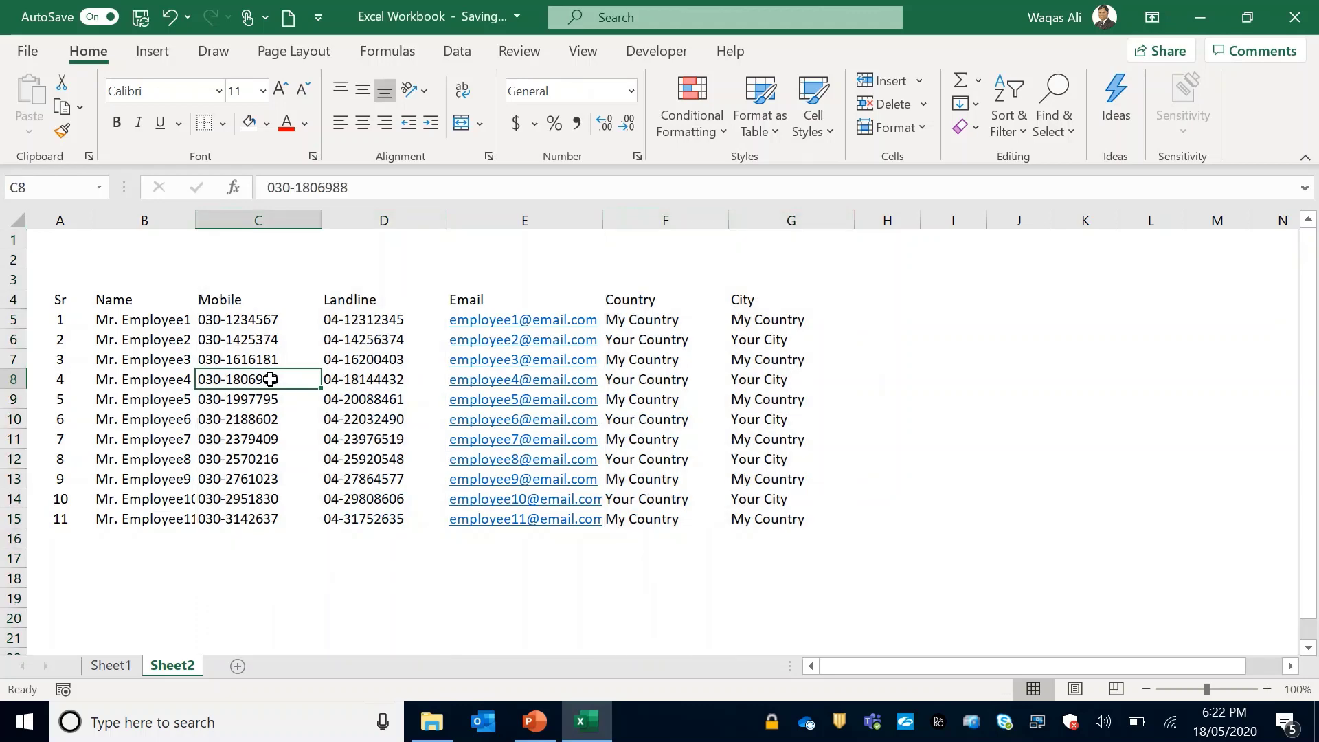
drag(293, 220, 518, 240)
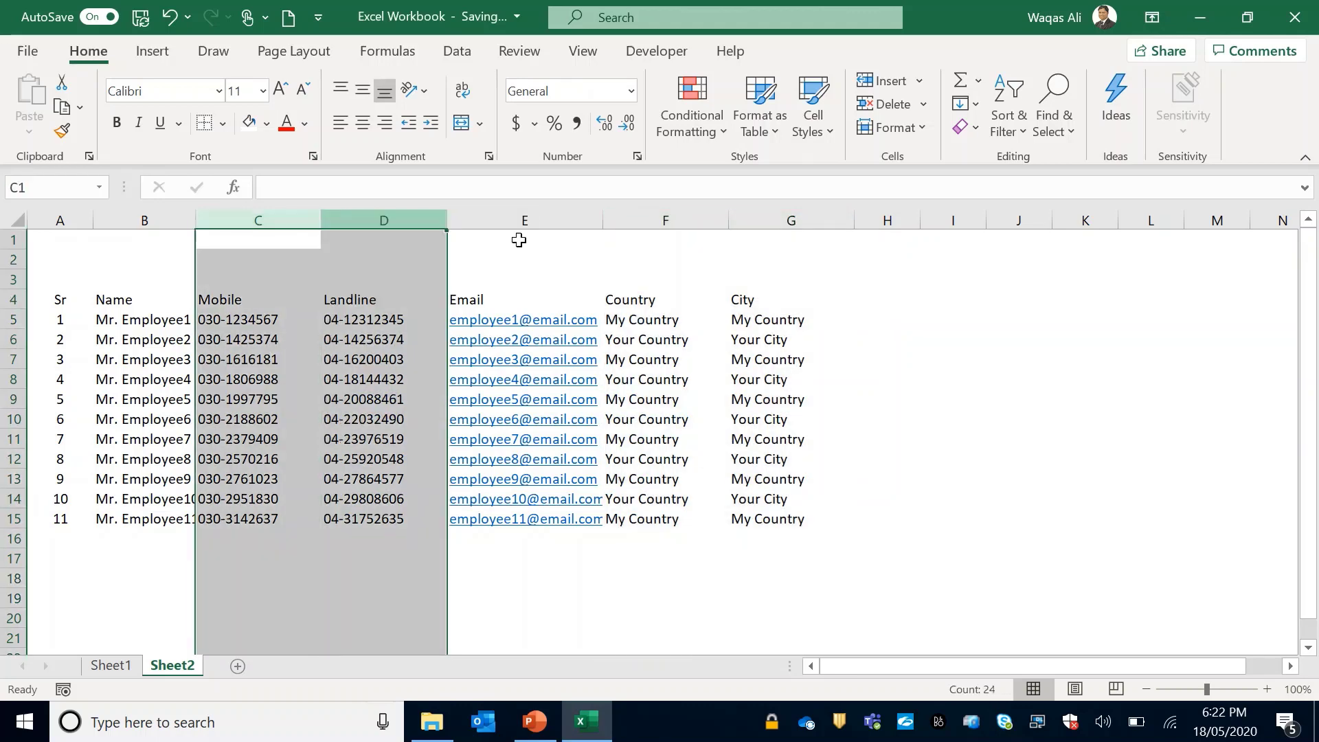
drag(670, 221, 756, 220)
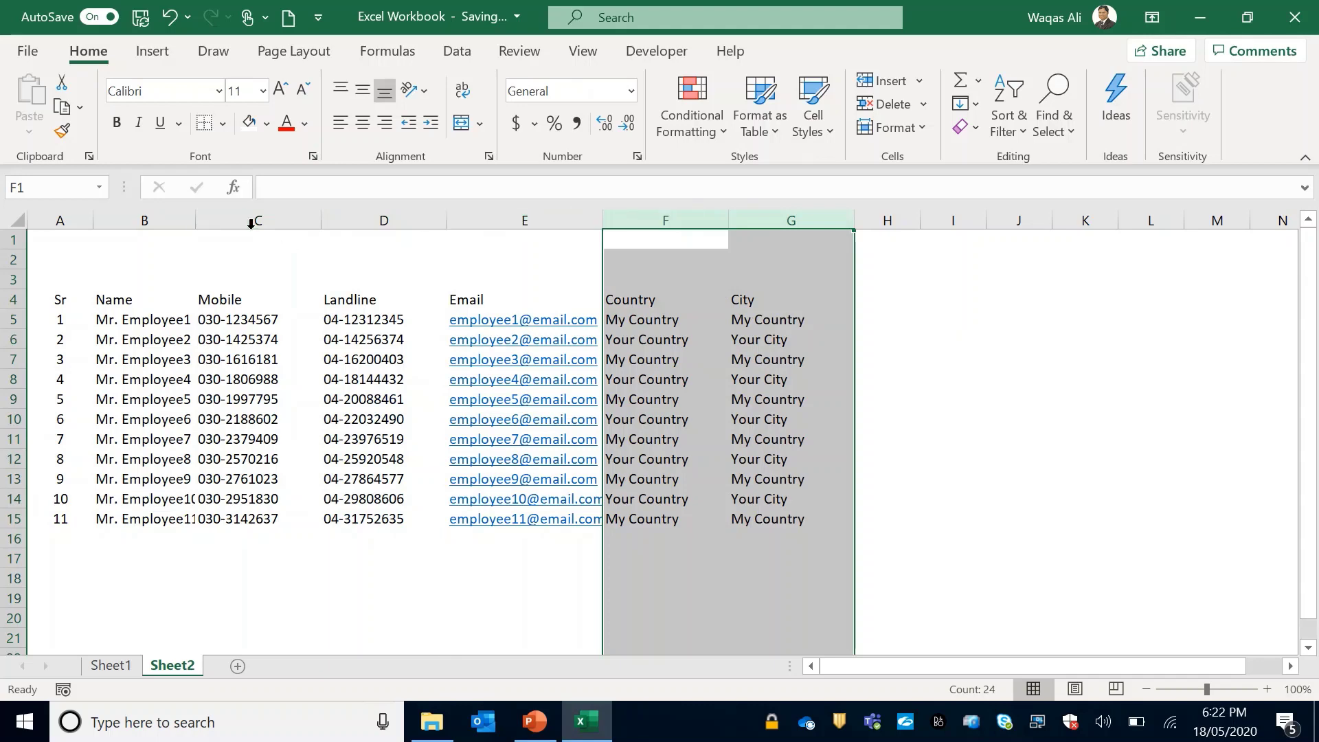
drag(253, 220, 368, 220)
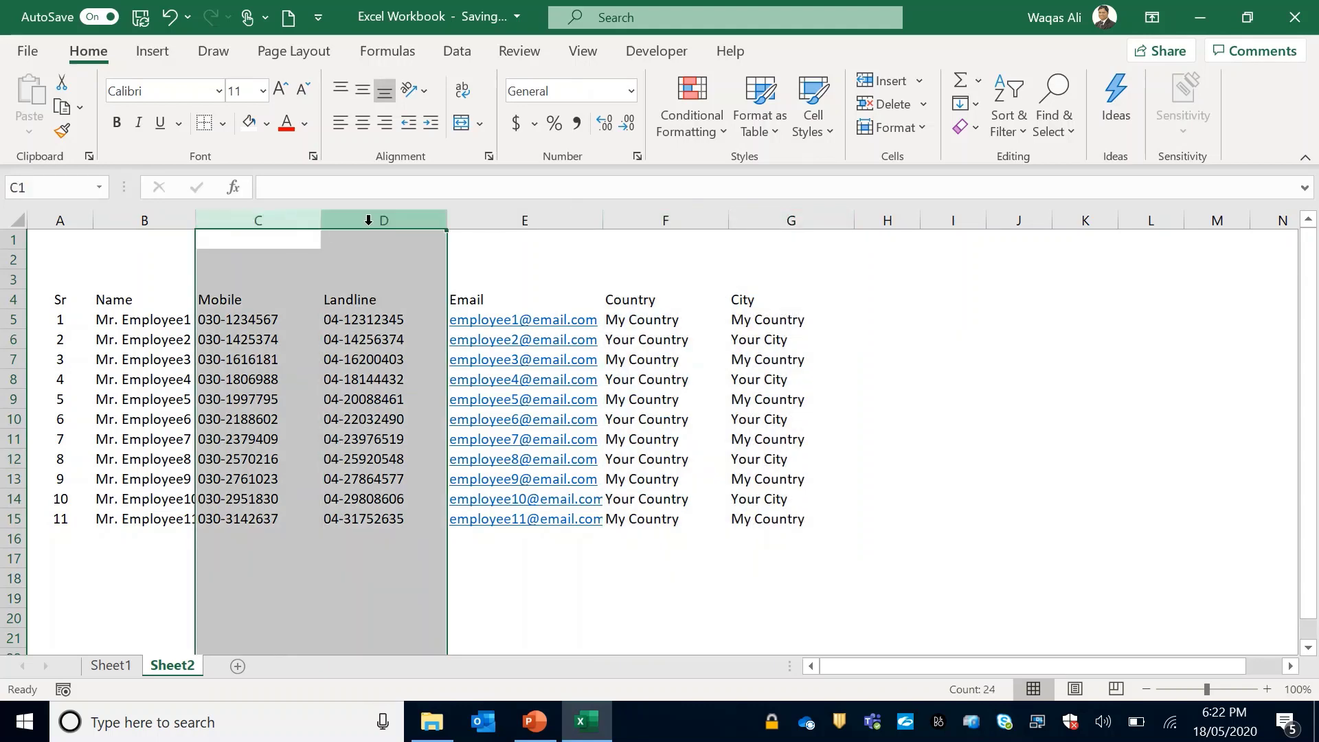
drag(674, 220, 775, 220)
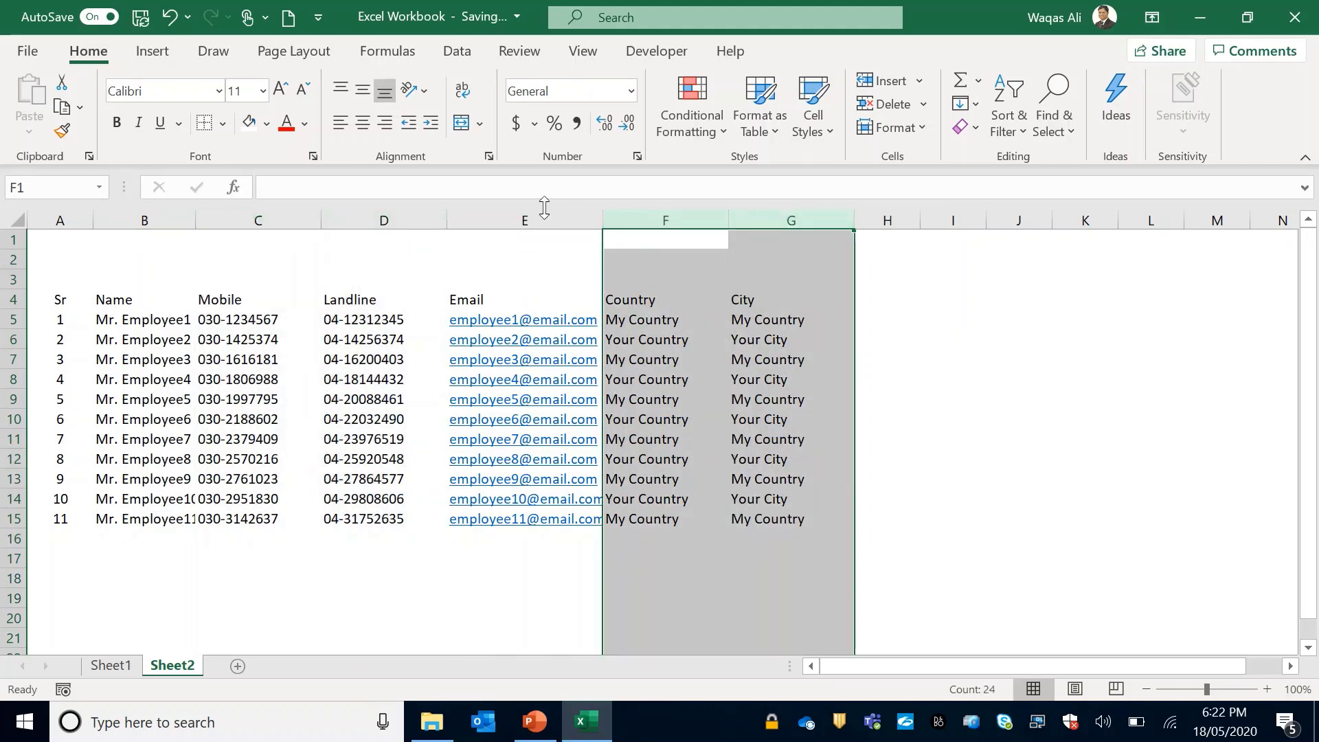
drag(286, 213, 343, 213)
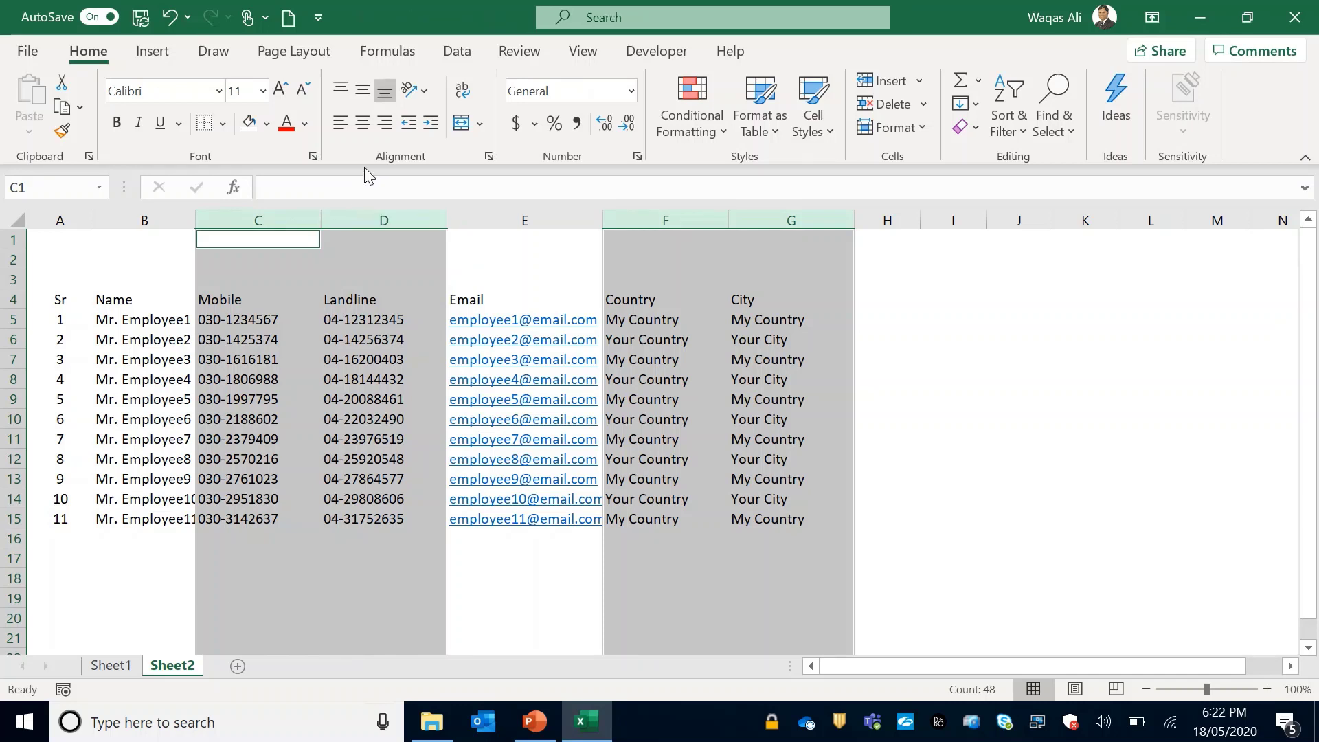
Centre-align columns C, D, F and G, and check the Mobile, Landline, Country and City headings.
click(365, 130)
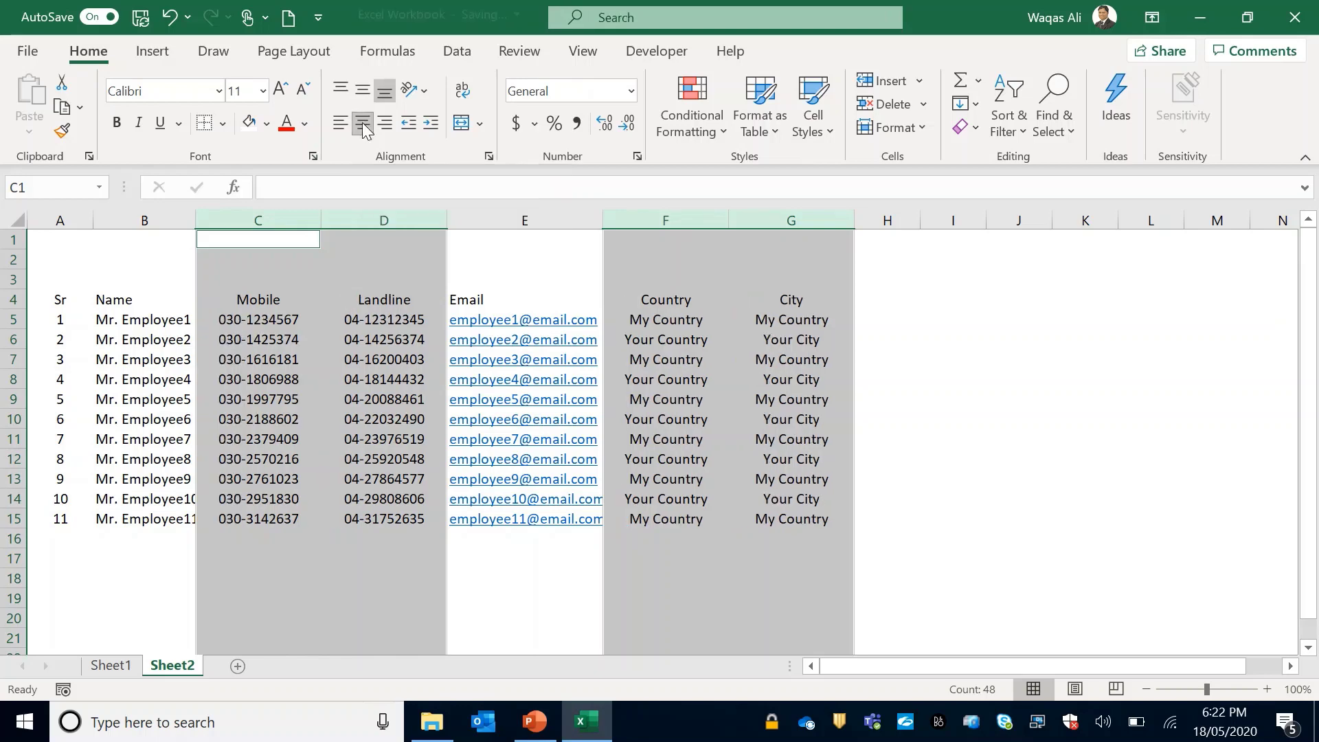
click(300, 367)
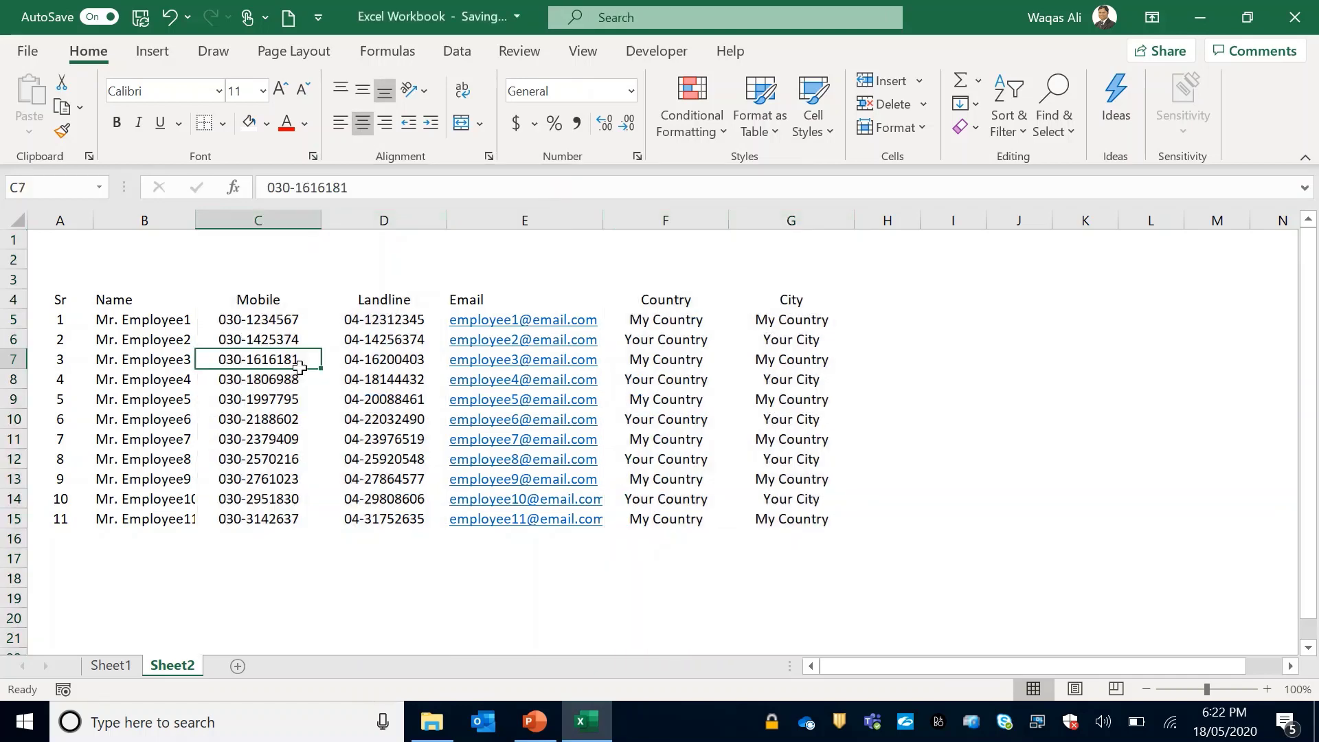
click(246, 300)
click(382, 300)
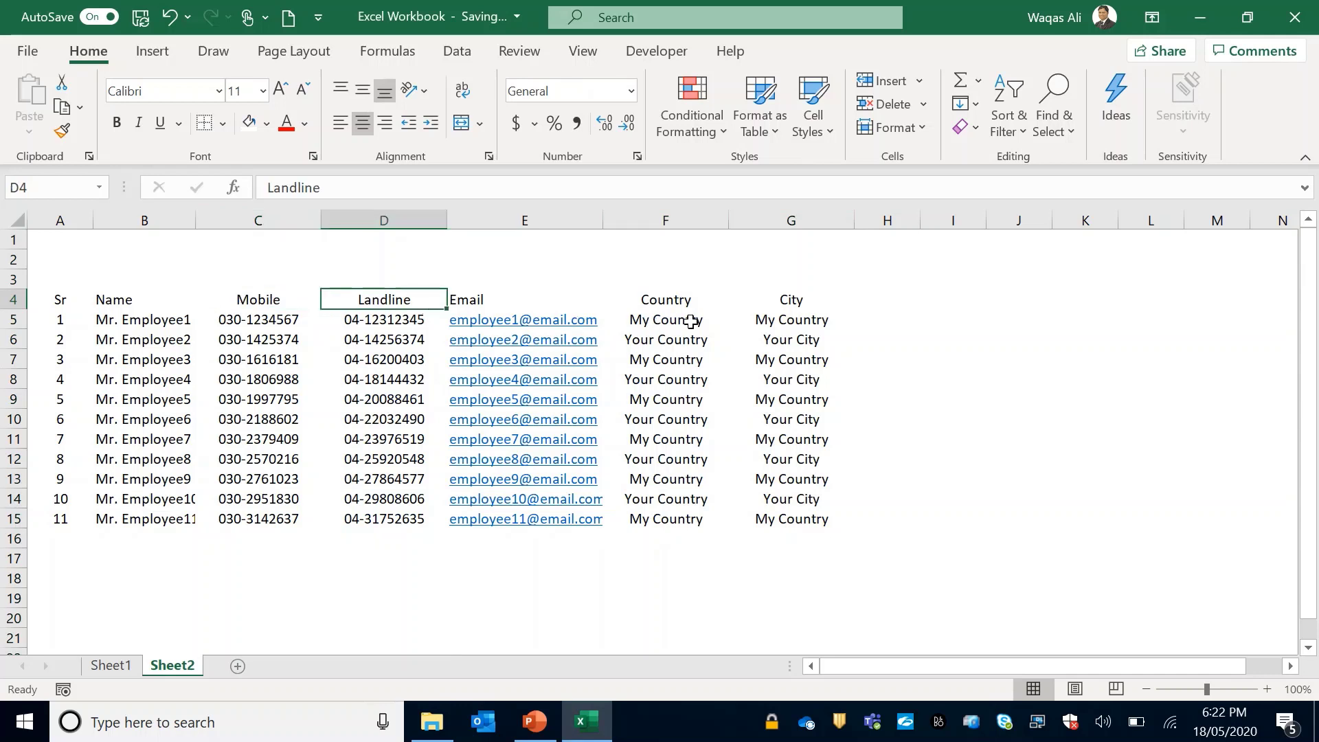
click(679, 300)
click(777, 297)
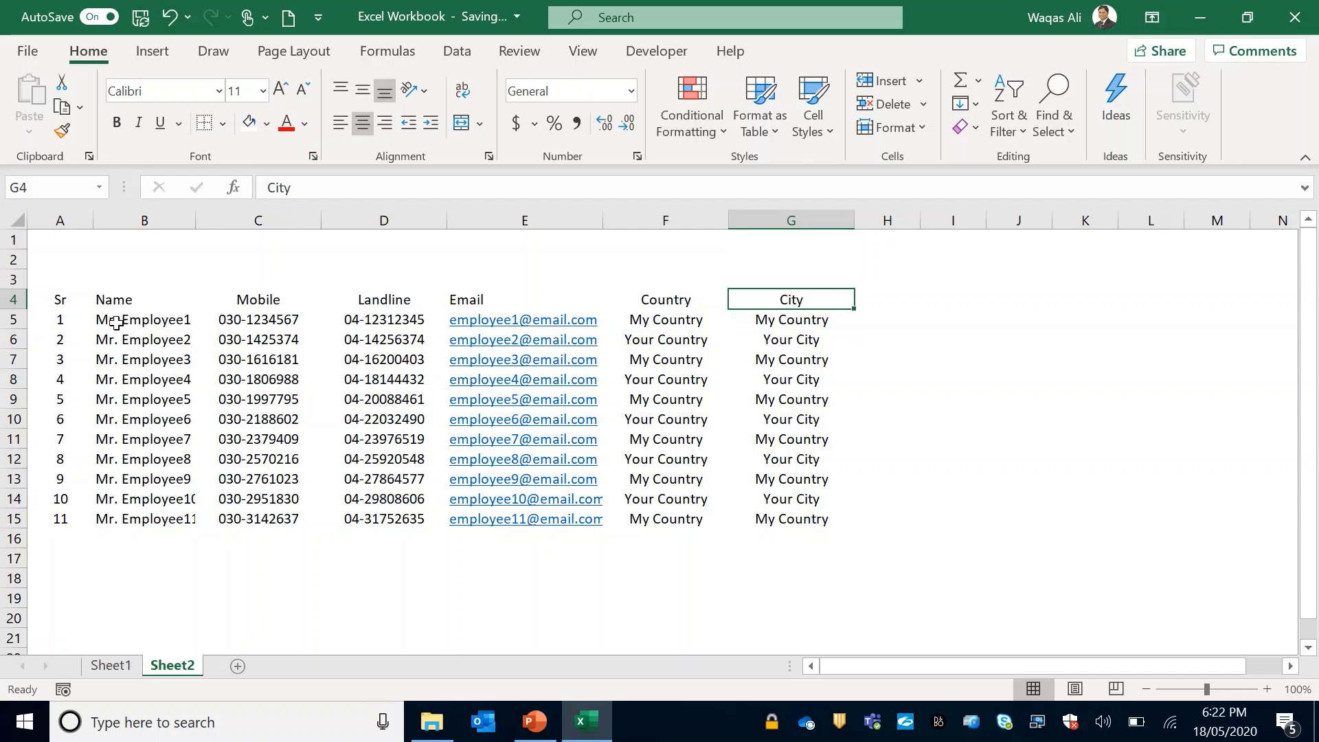
click(53, 303)
Apply All Borders to the employee table A4:G15.
drag(52, 302, 769, 517)
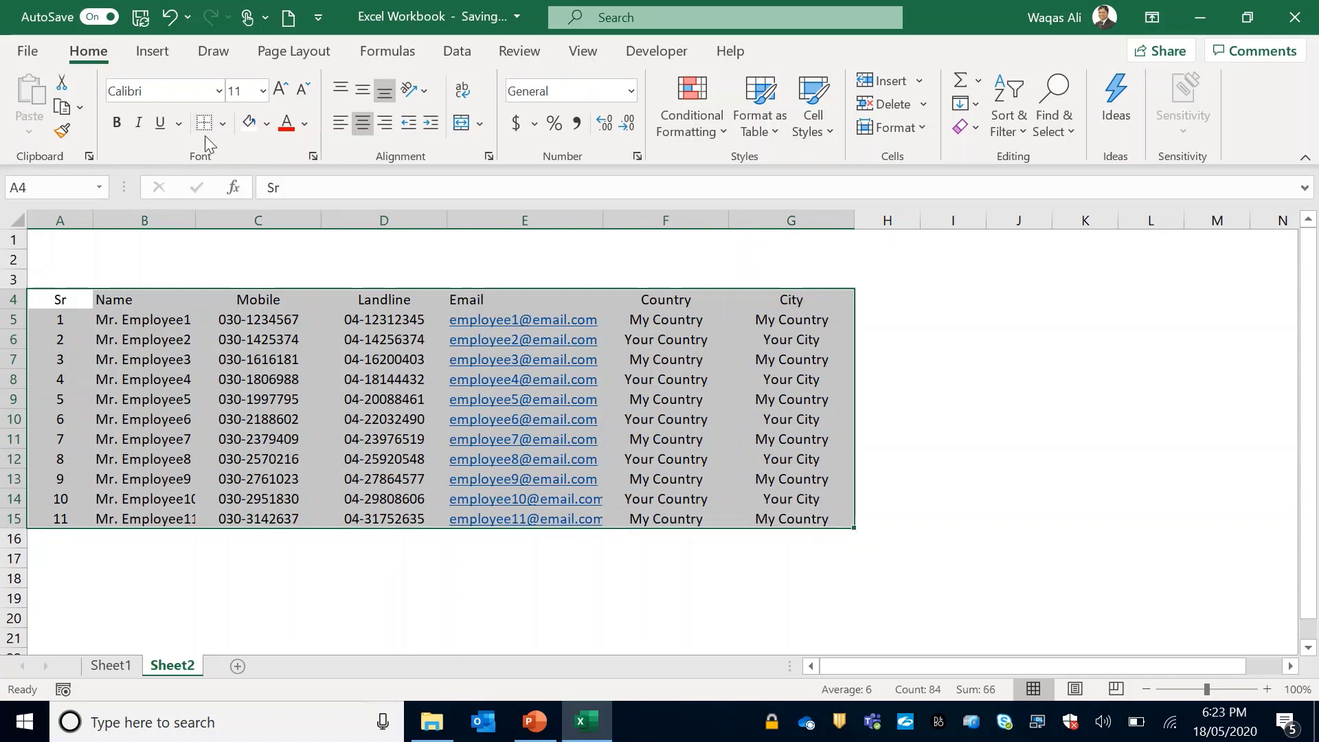
click(223, 123)
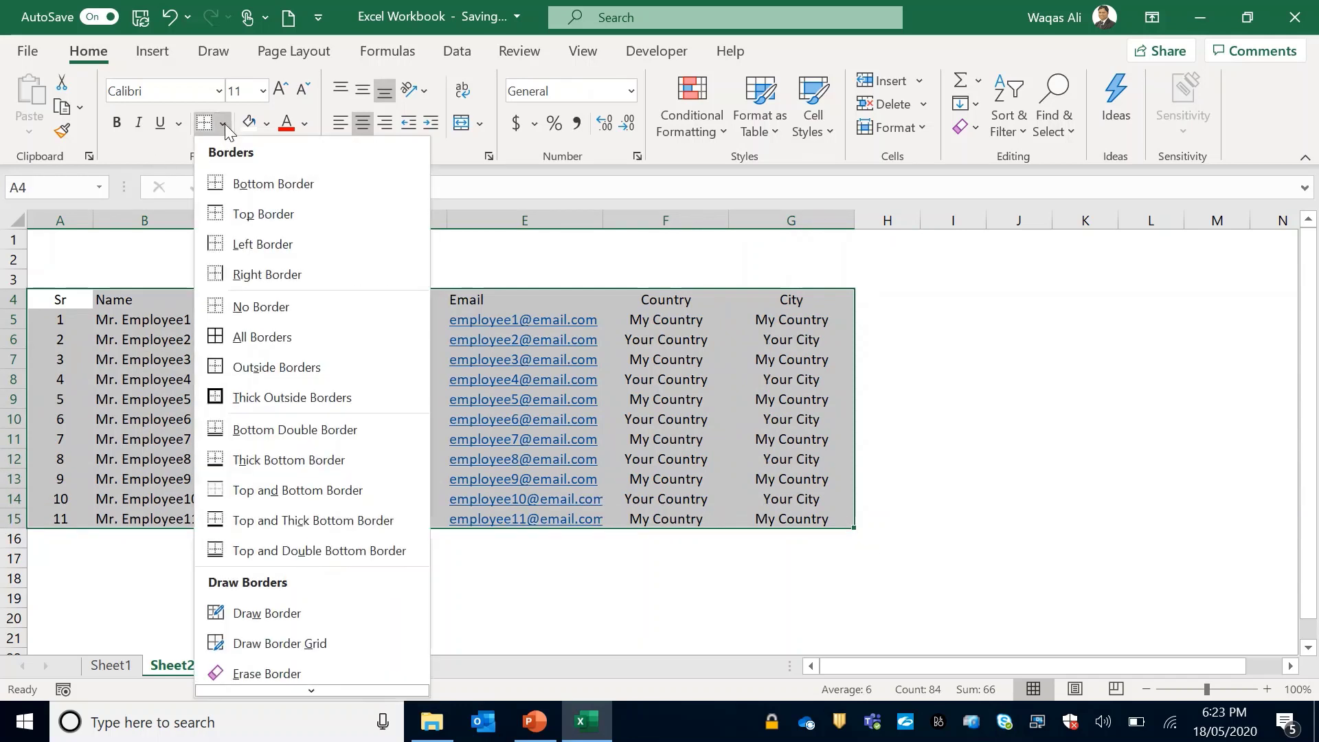
click(251, 337)
click(157, 431)
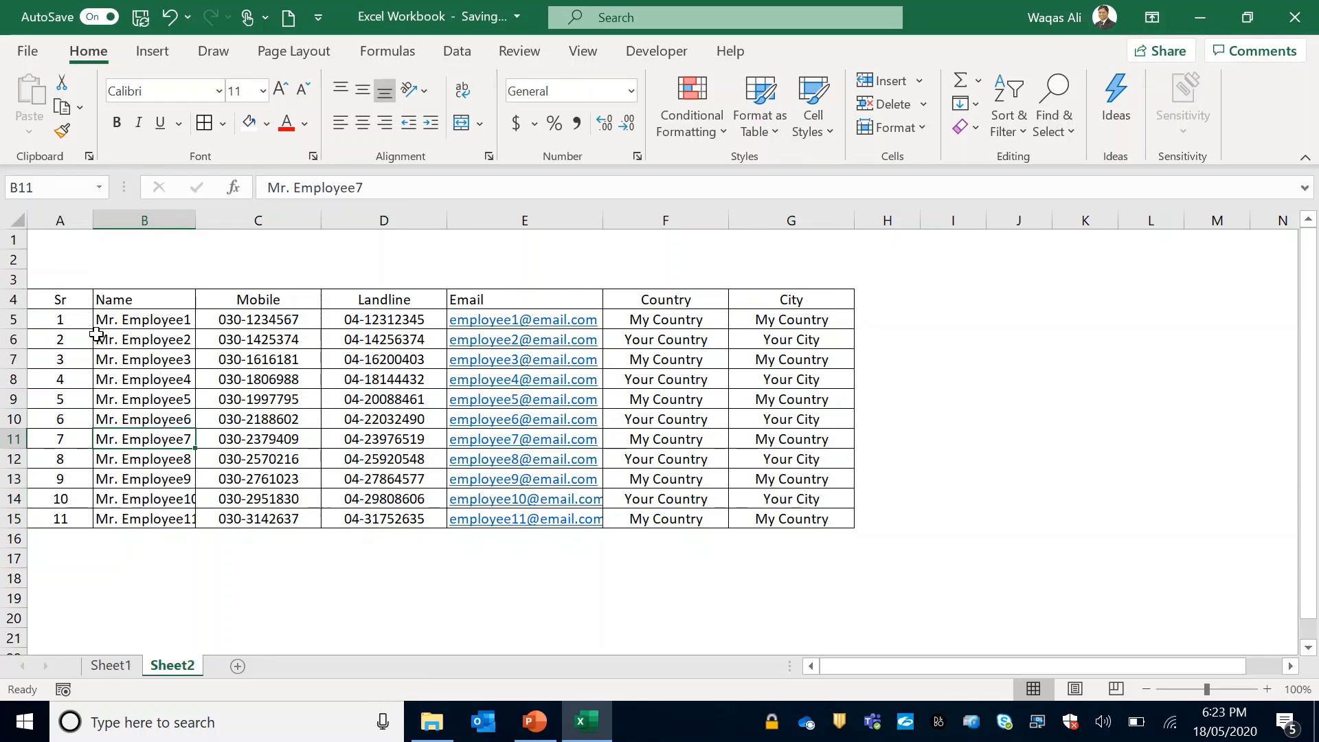
Autofit column B so names like Mr. Employee10 and Mr. Employee11 show in full.
click(270, 214)
click(358, 210)
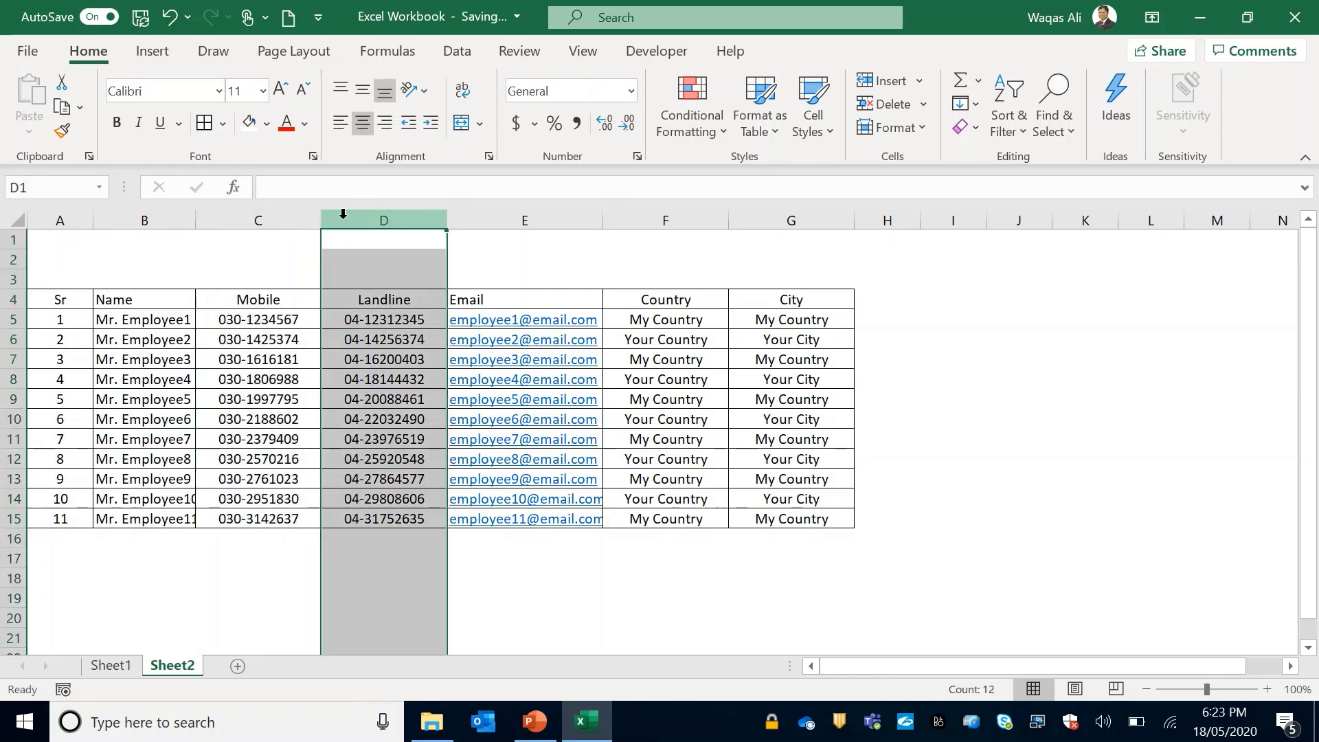
drag(19, 321, 17, 520)
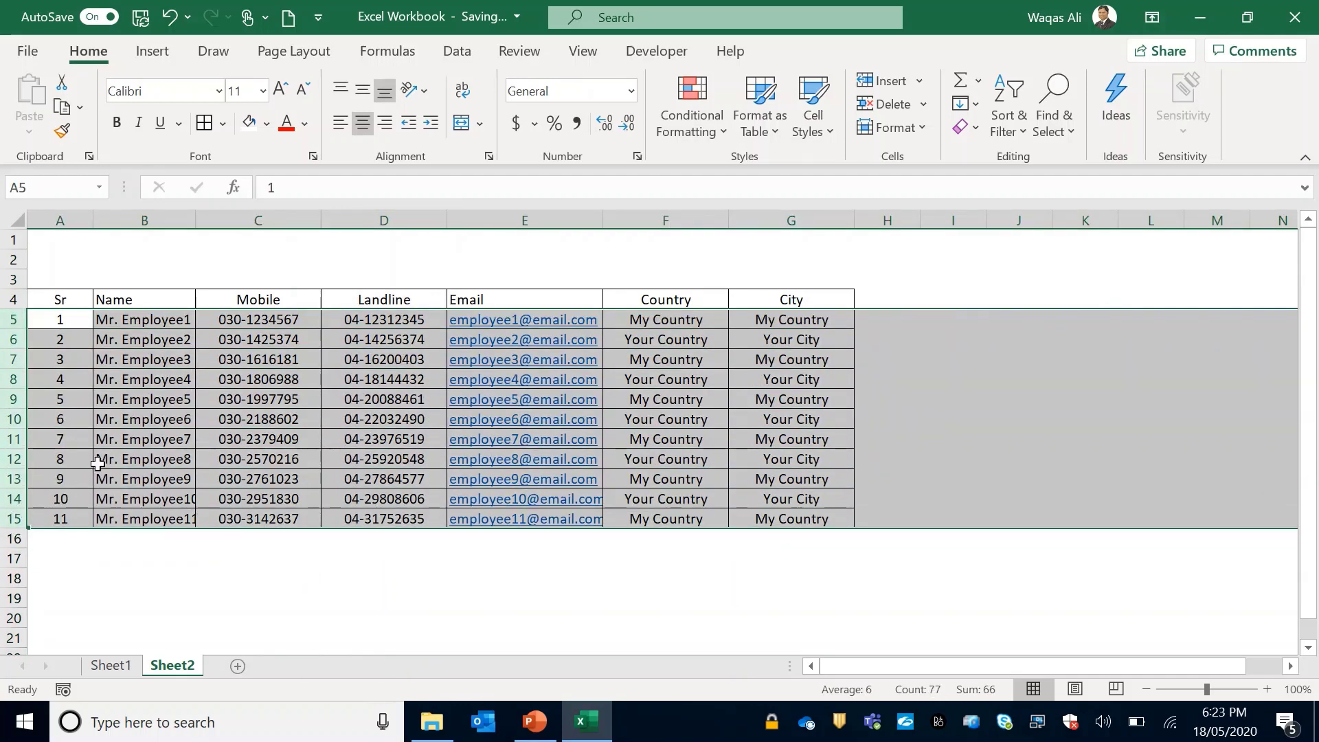
click(172, 416)
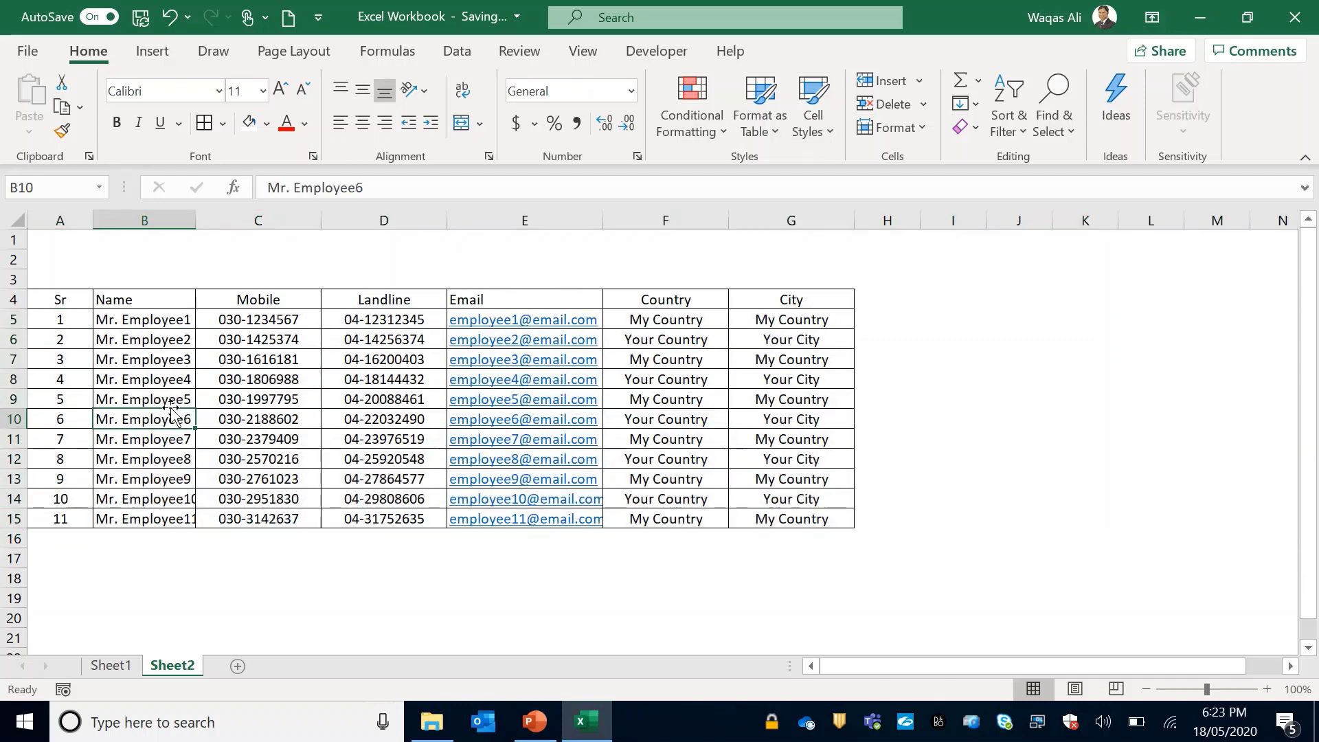
double_click(195, 229)
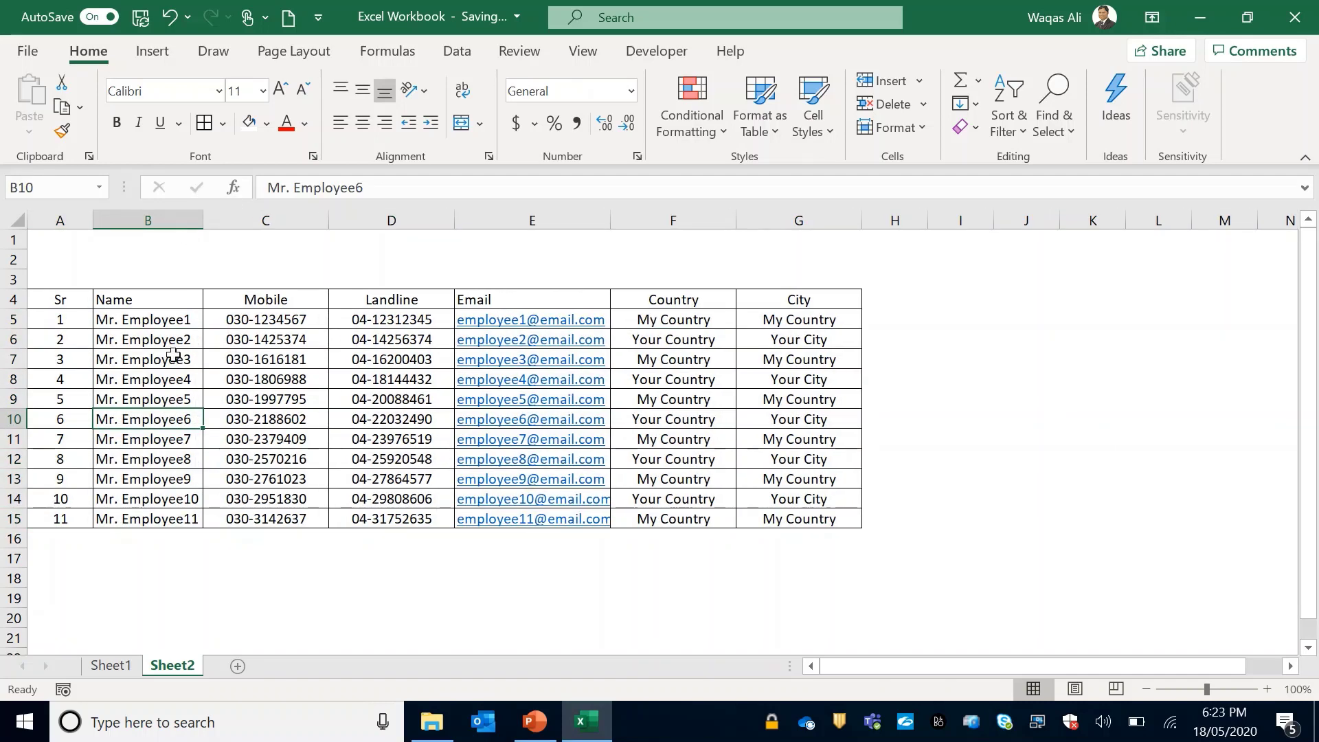
click(173, 355)
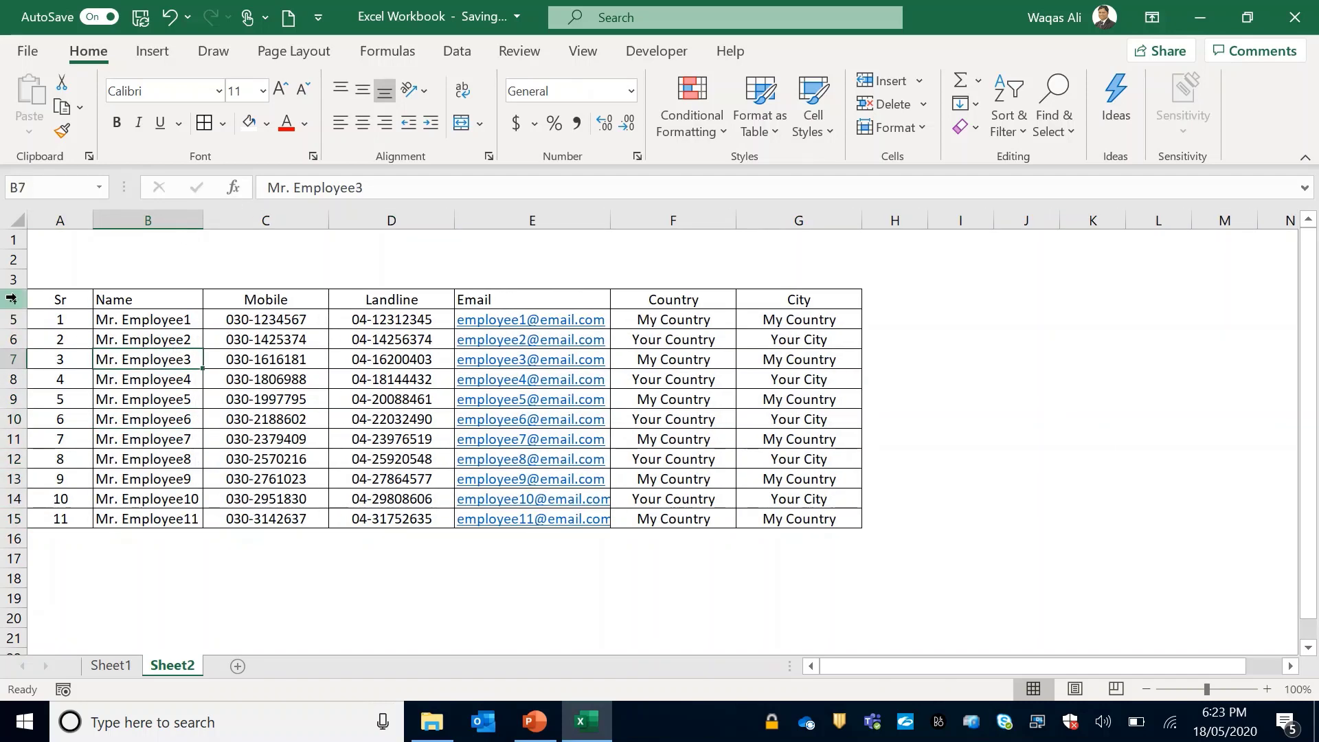
Set the row height of rows 4–15 to 20 and check the taller rows.
drag(13, 303, 31, 520)
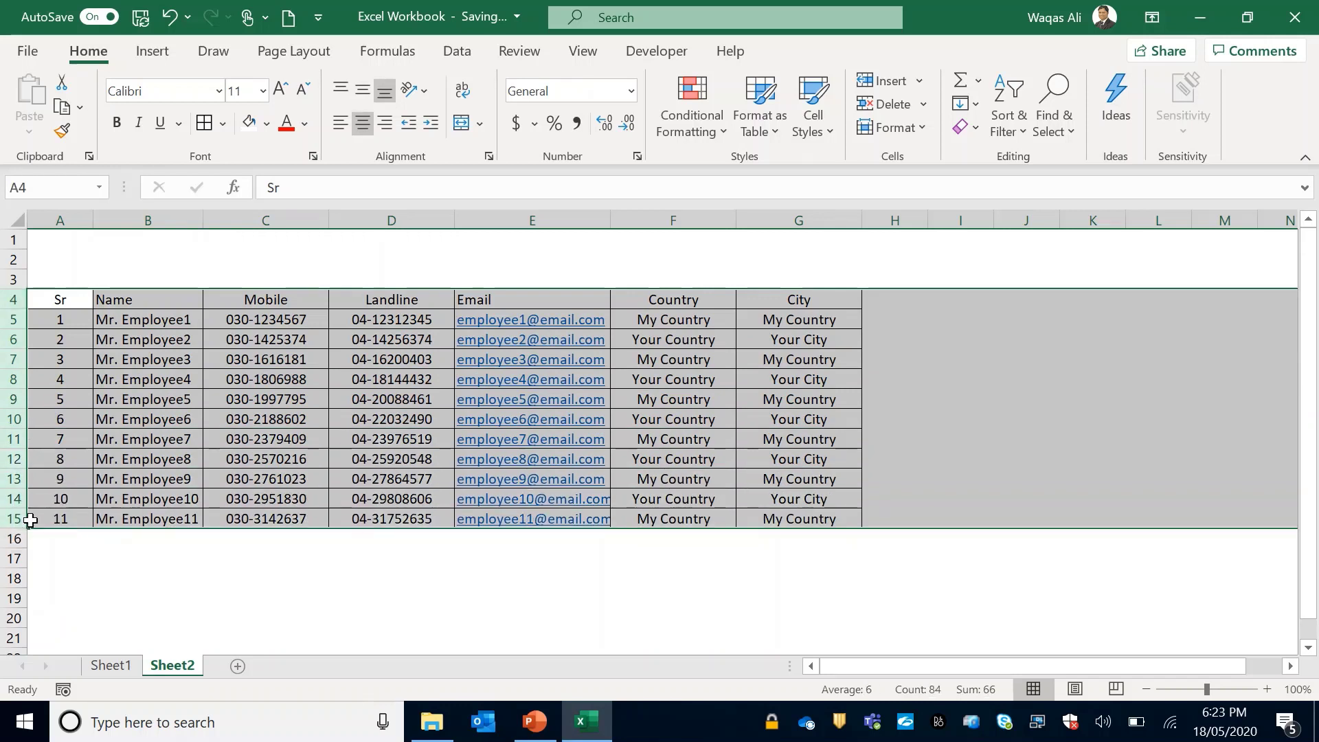
right_click(13, 419)
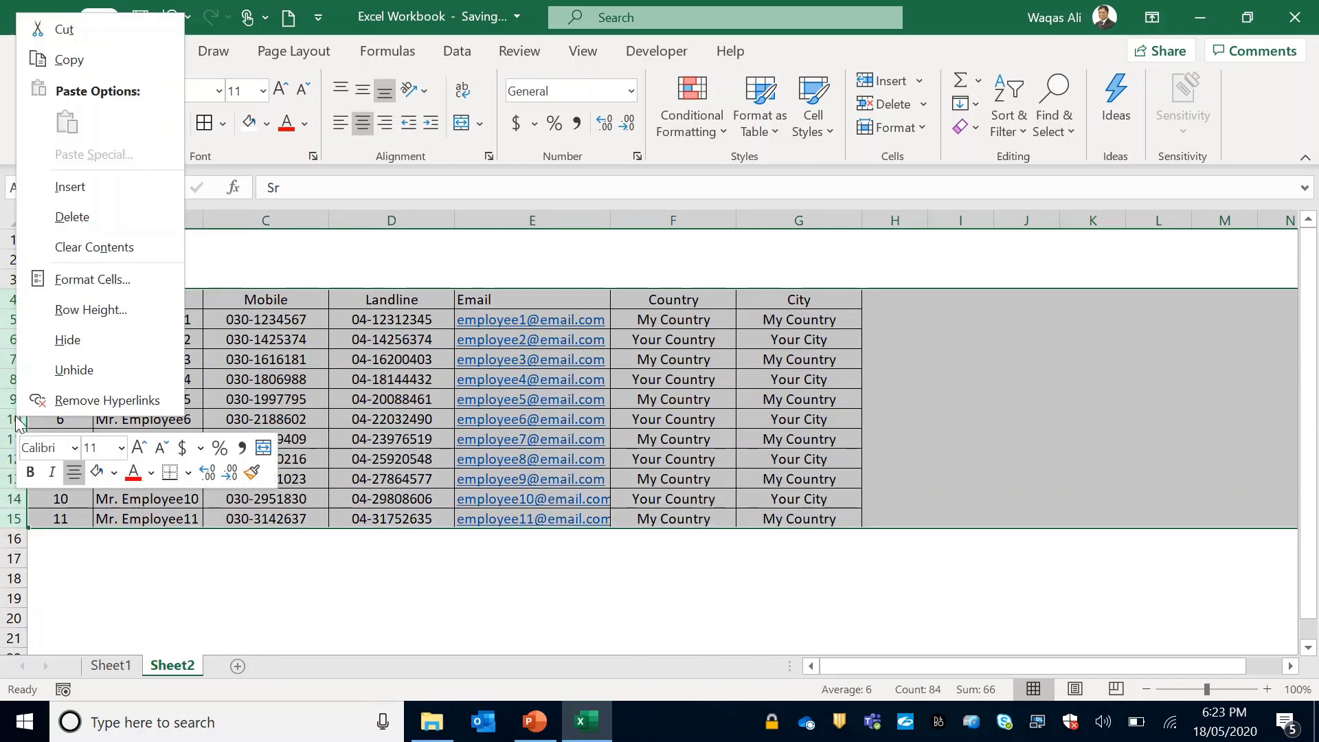
click(83, 311)
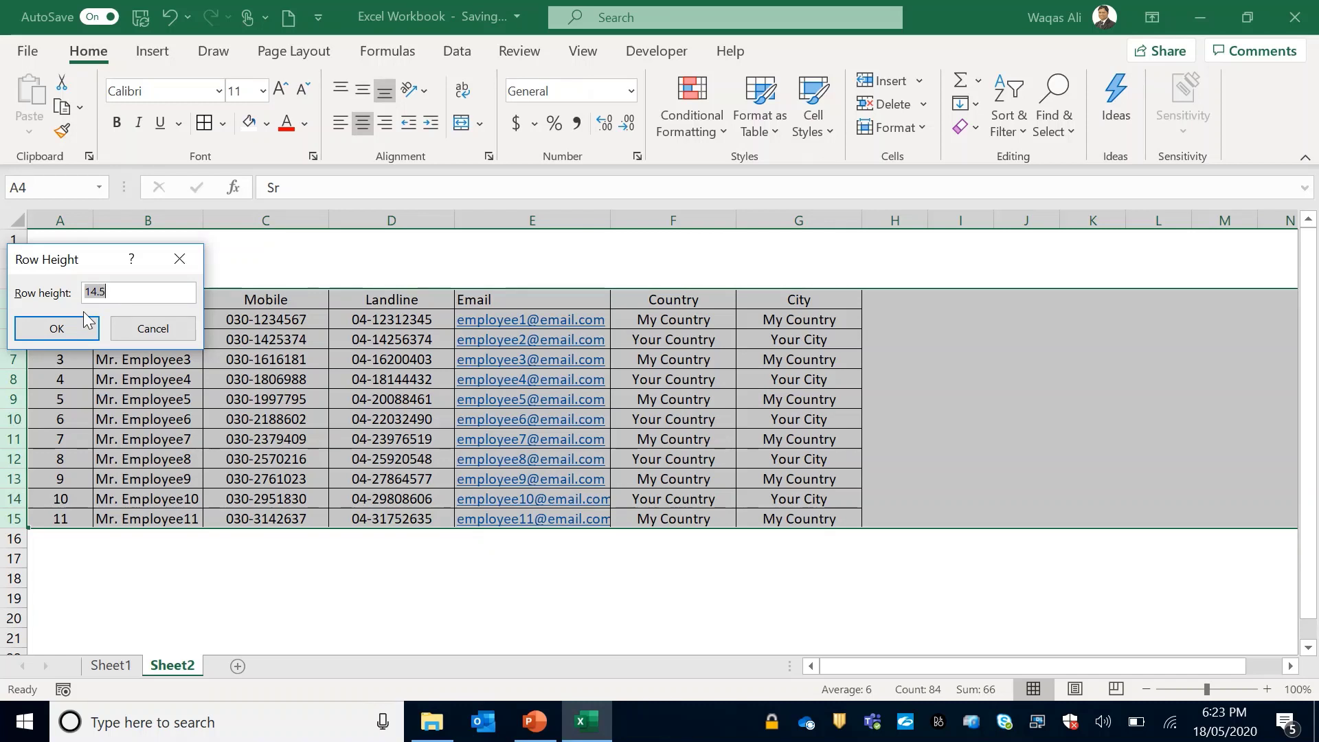
text(20)
click(88, 320)
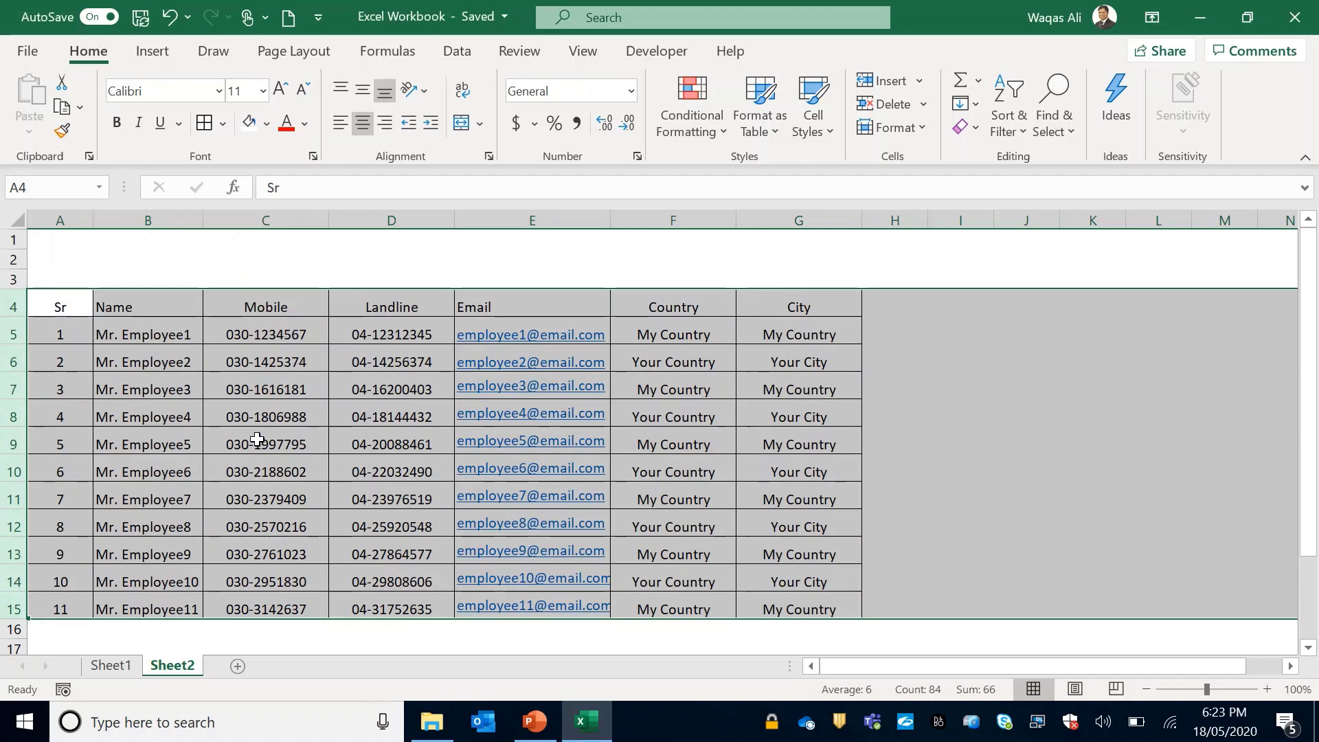
click(254, 446)
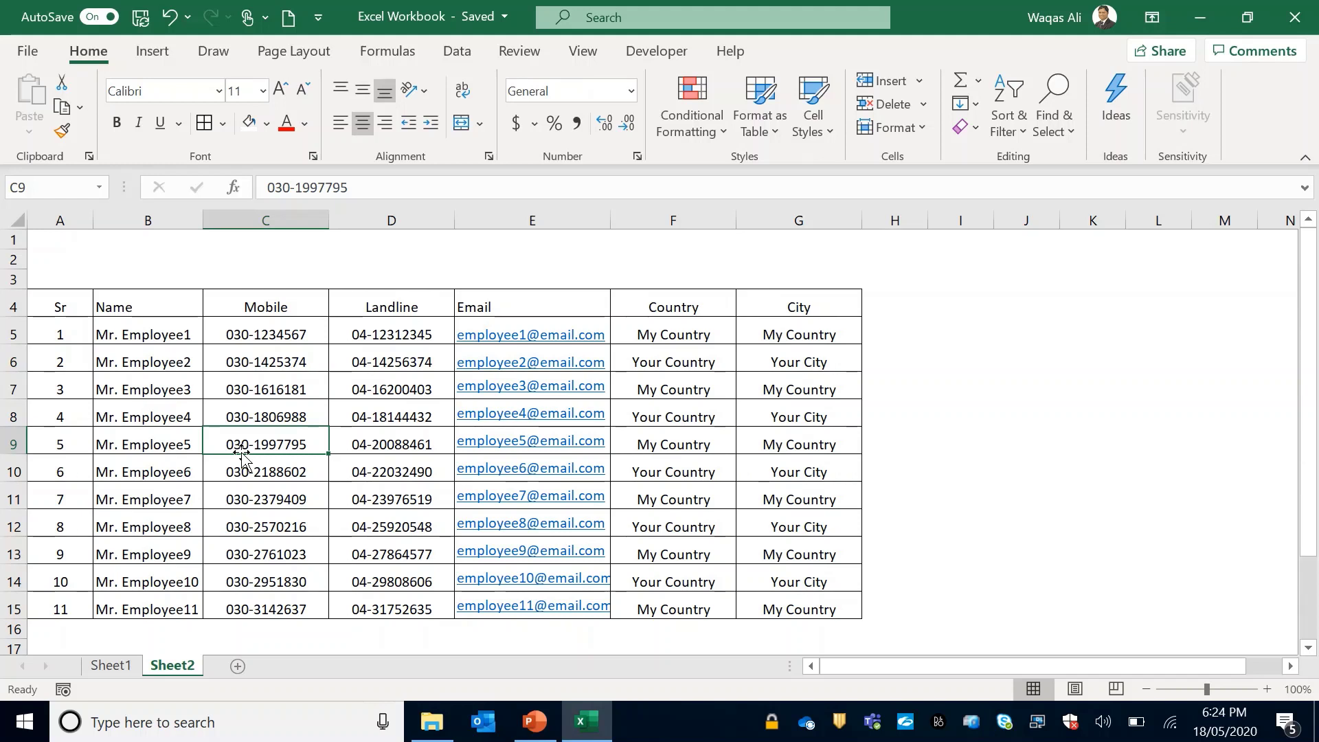
click(164, 340)
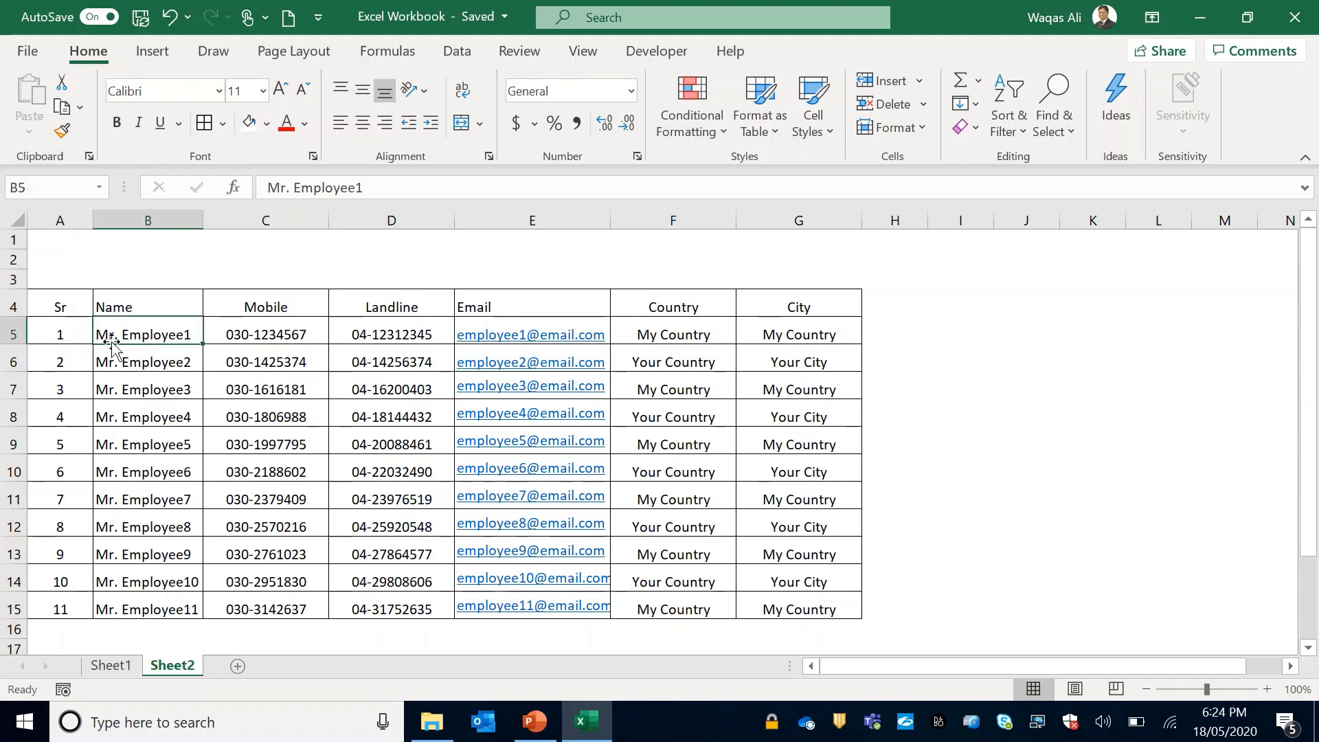
click(146, 364)
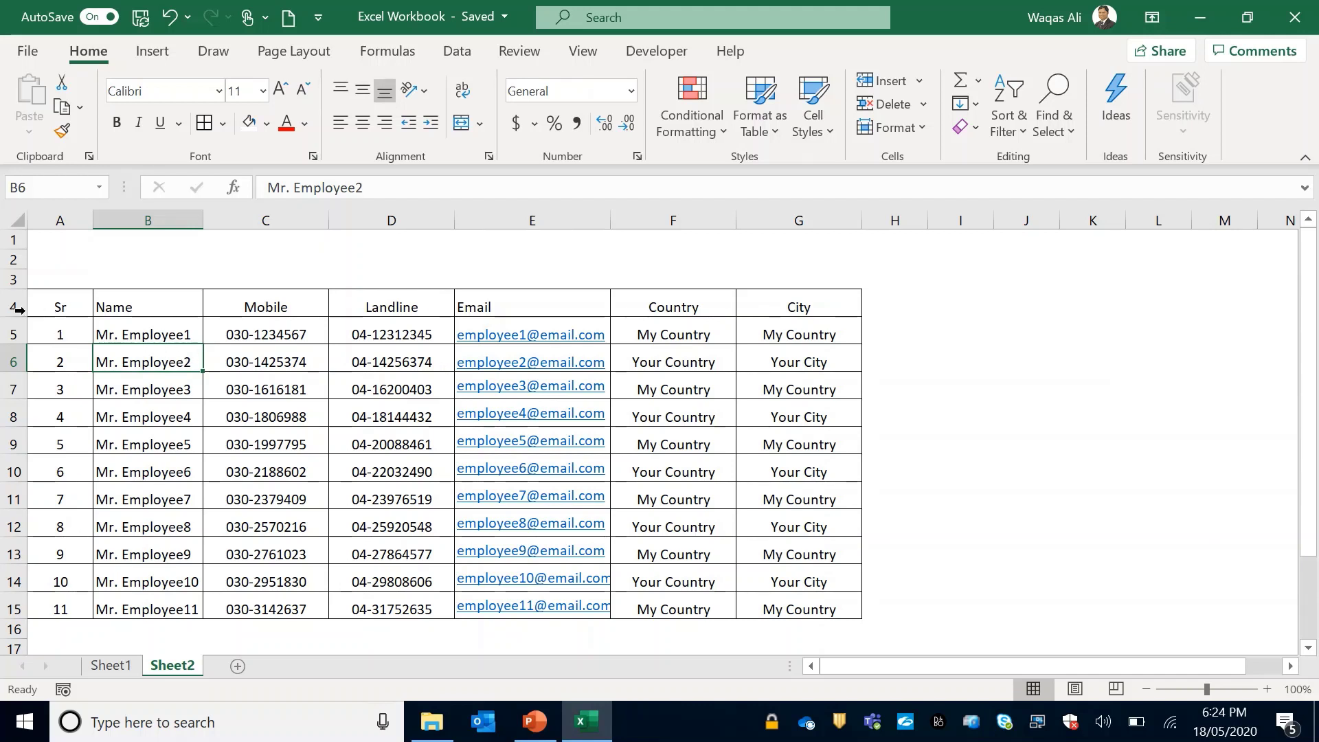
Apply Middle Align to rows 4–15 so entries sit vertically centred.
drag(18, 302, 15, 608)
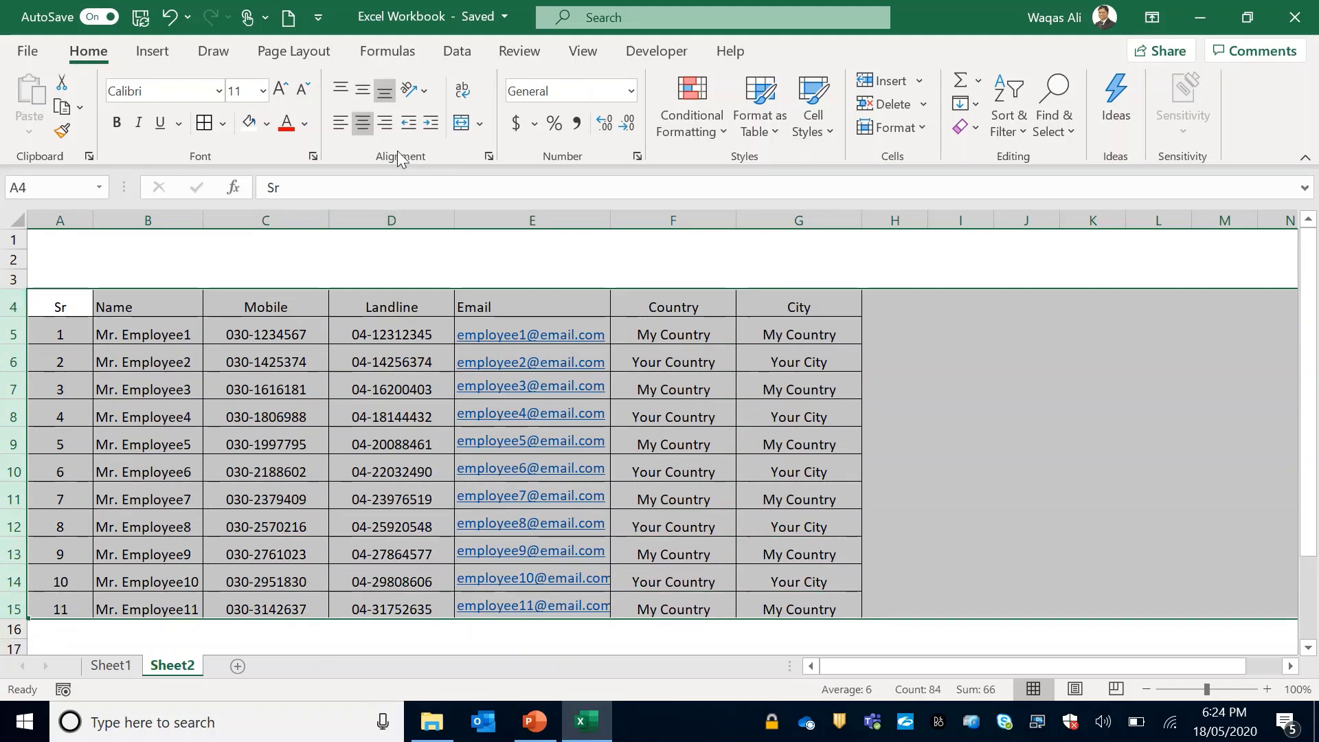
click(367, 94)
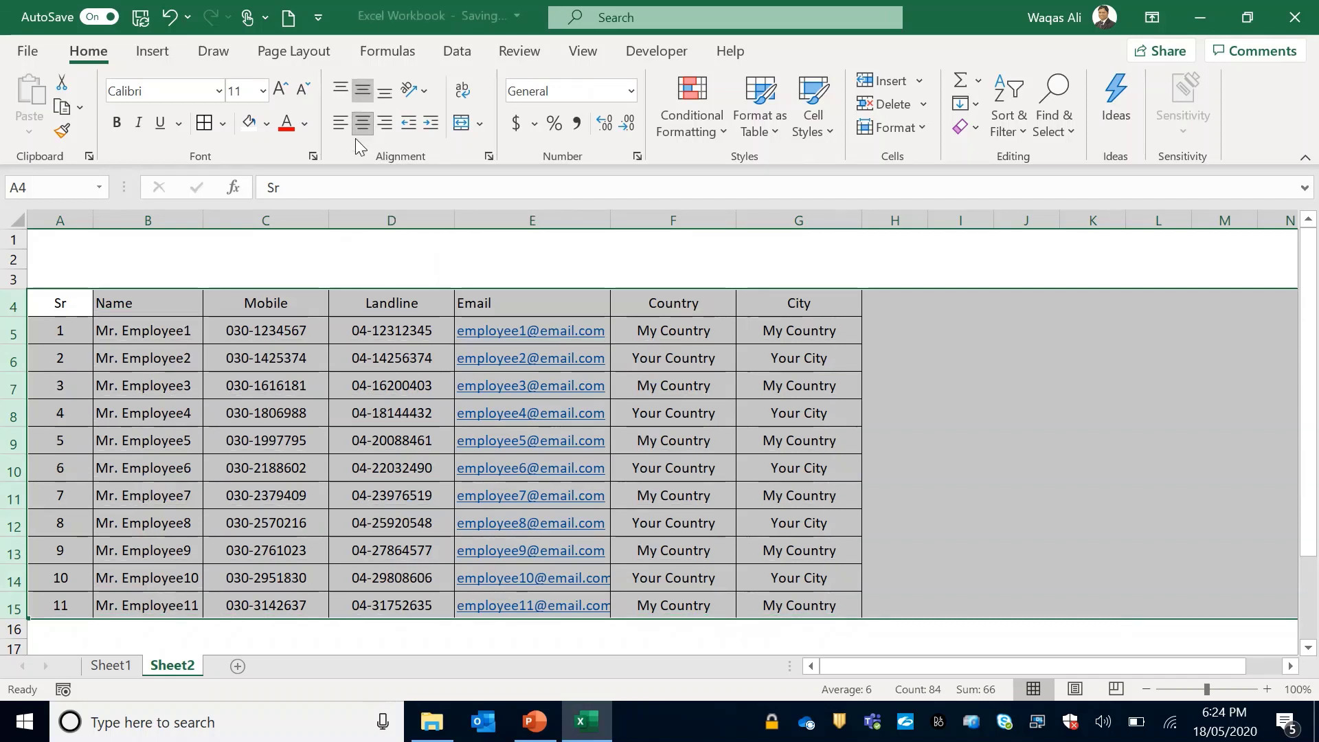
click(153, 332)
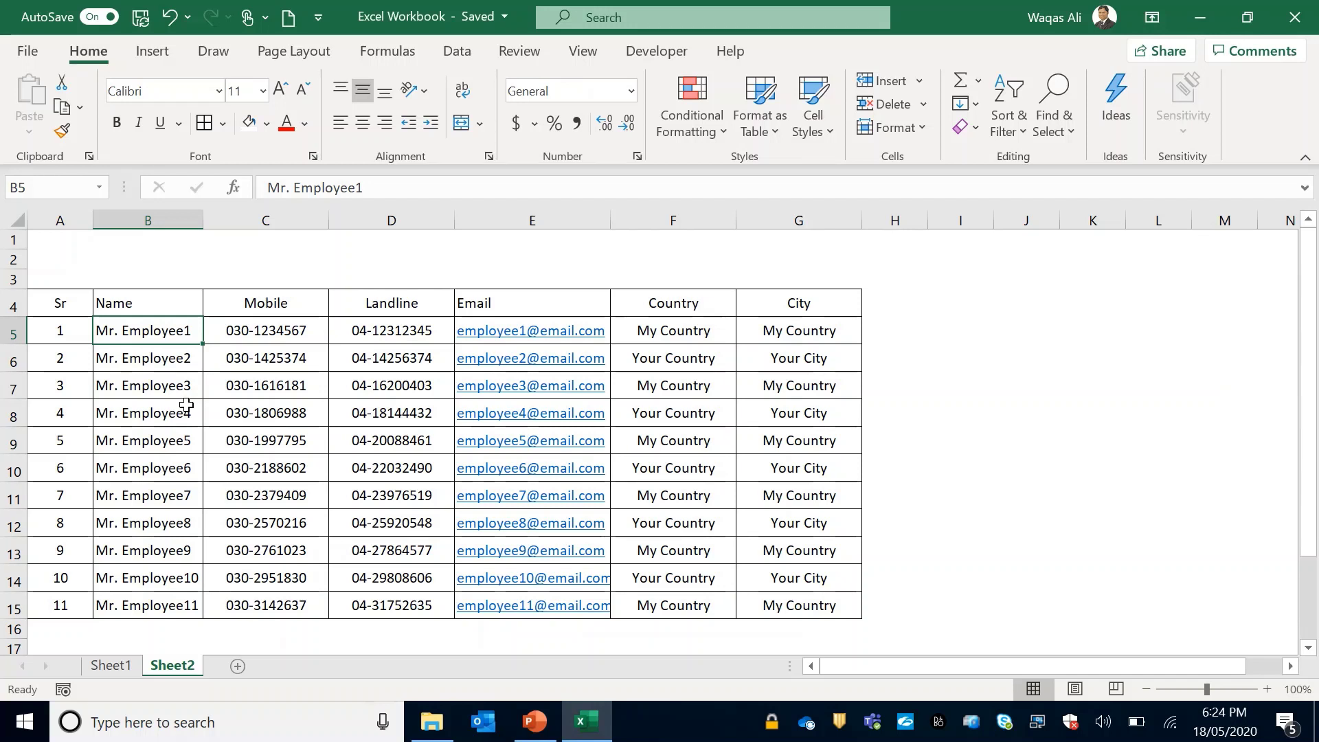
Bold header cells A4:G4, Sr through City, confirming with undo and redo.
mouse_move(82, 312)
mouse_down()
mouse_move(673, 288)
mouse_move(751, 301)
mouse_up()
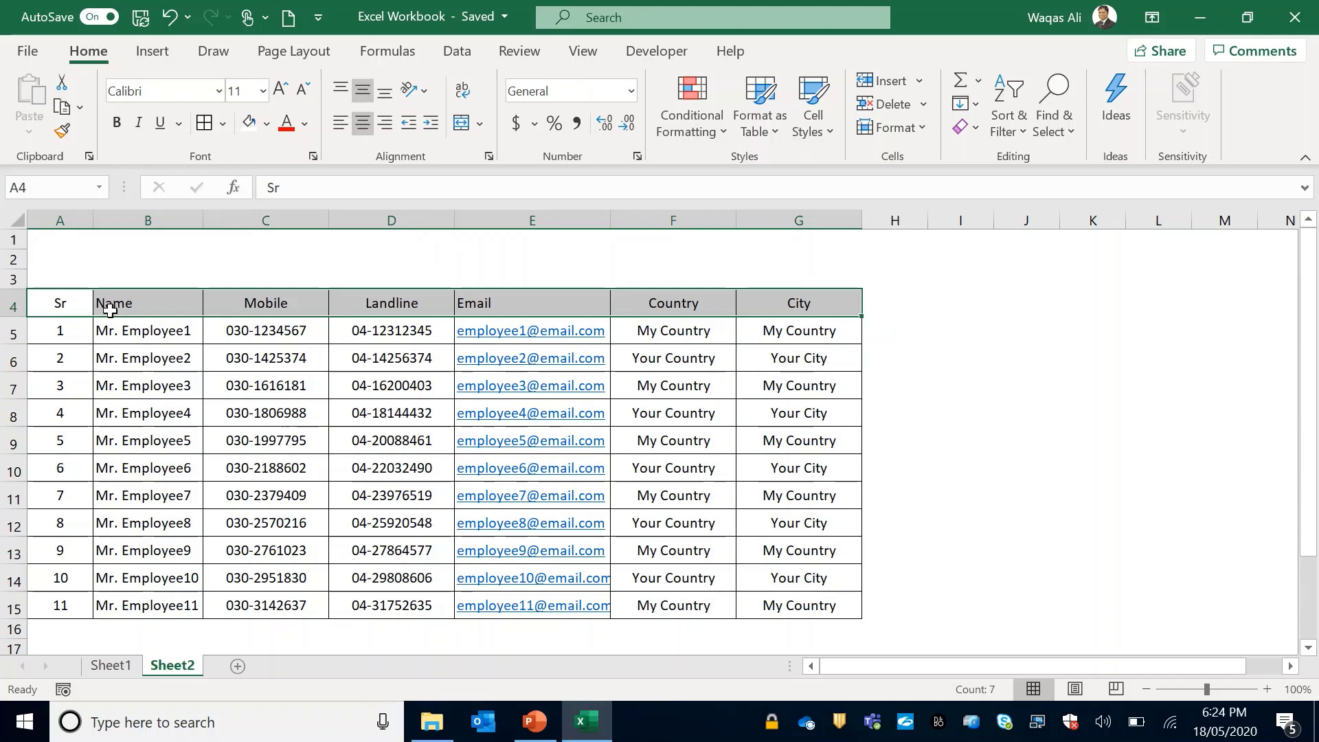
drag(56, 303, 748, 296)
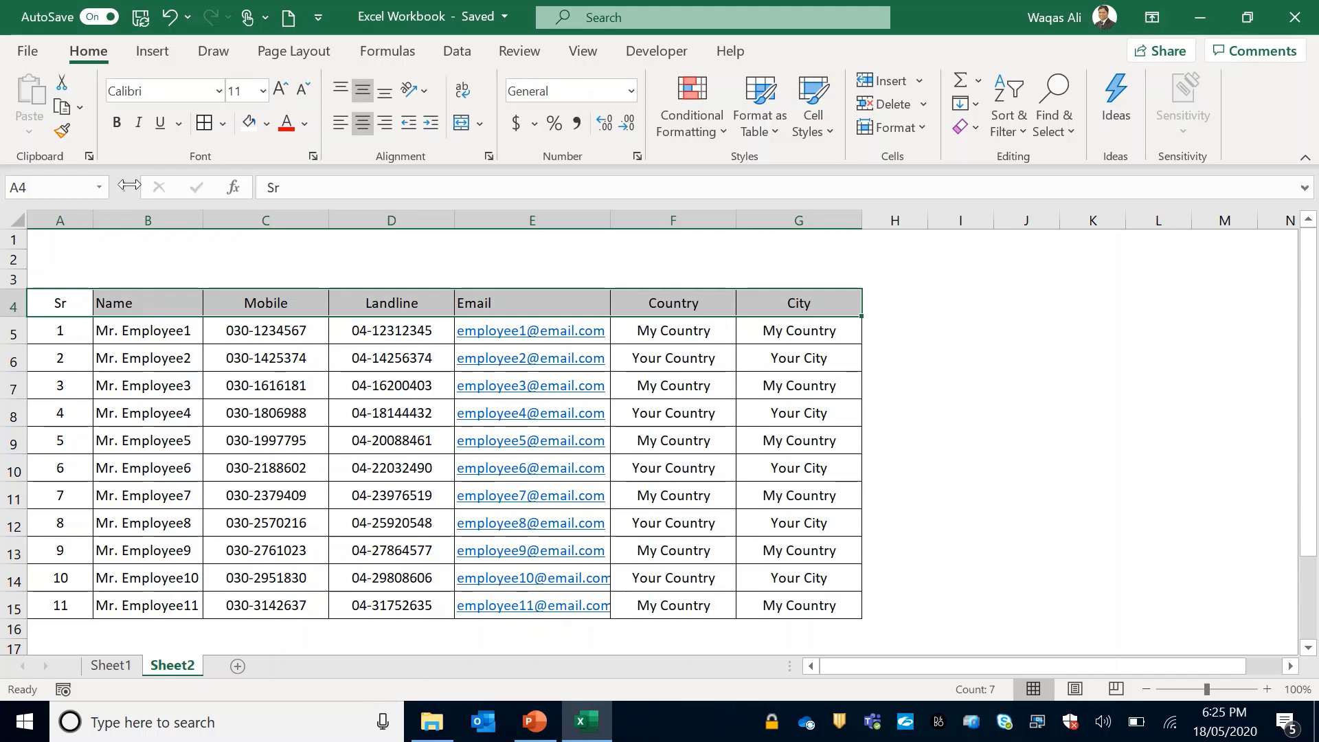
click(111, 129)
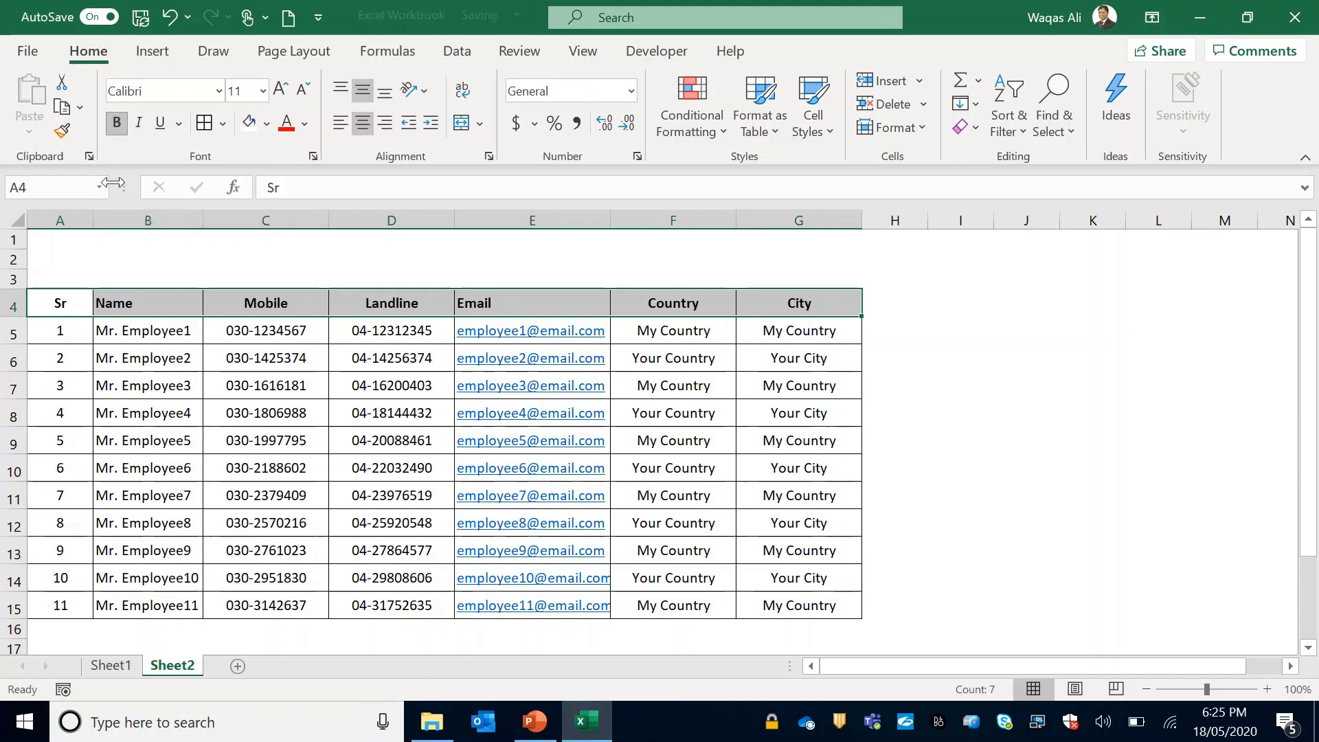
click(110, 333)
click(116, 300)
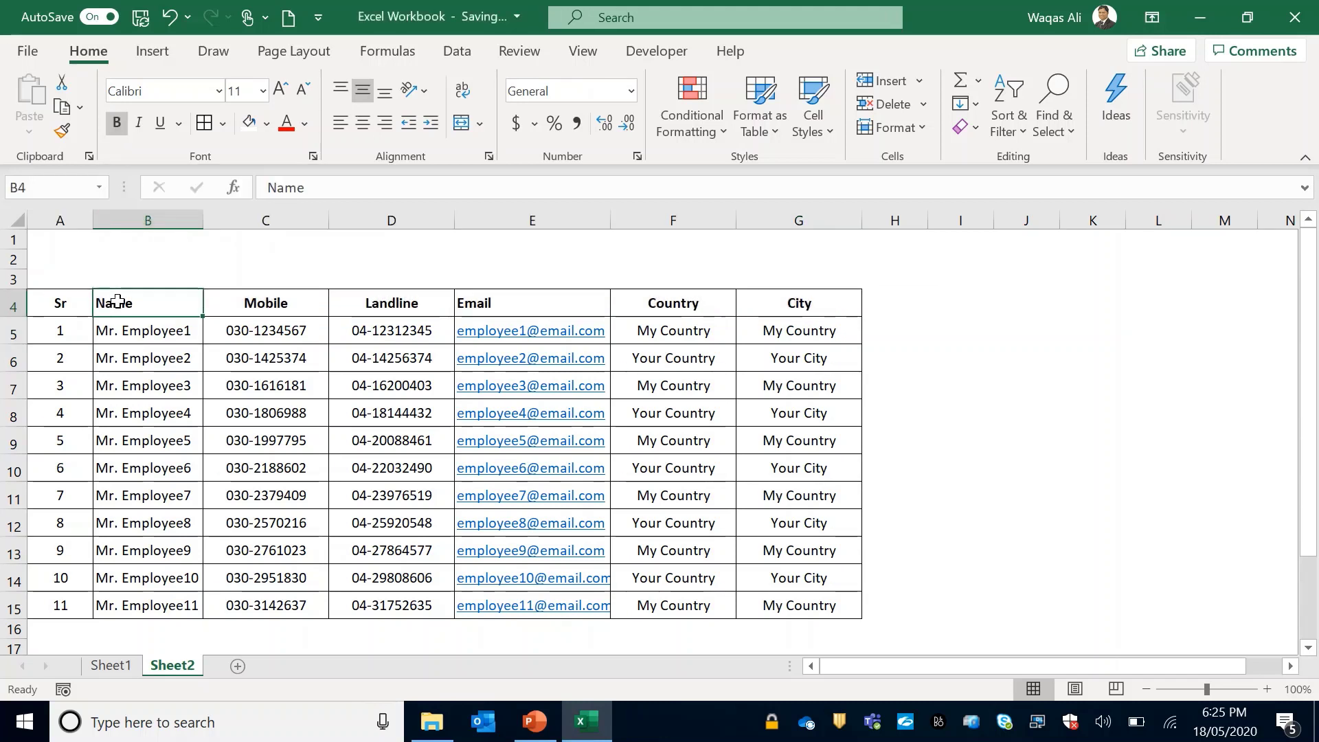
key(ctrl+z)
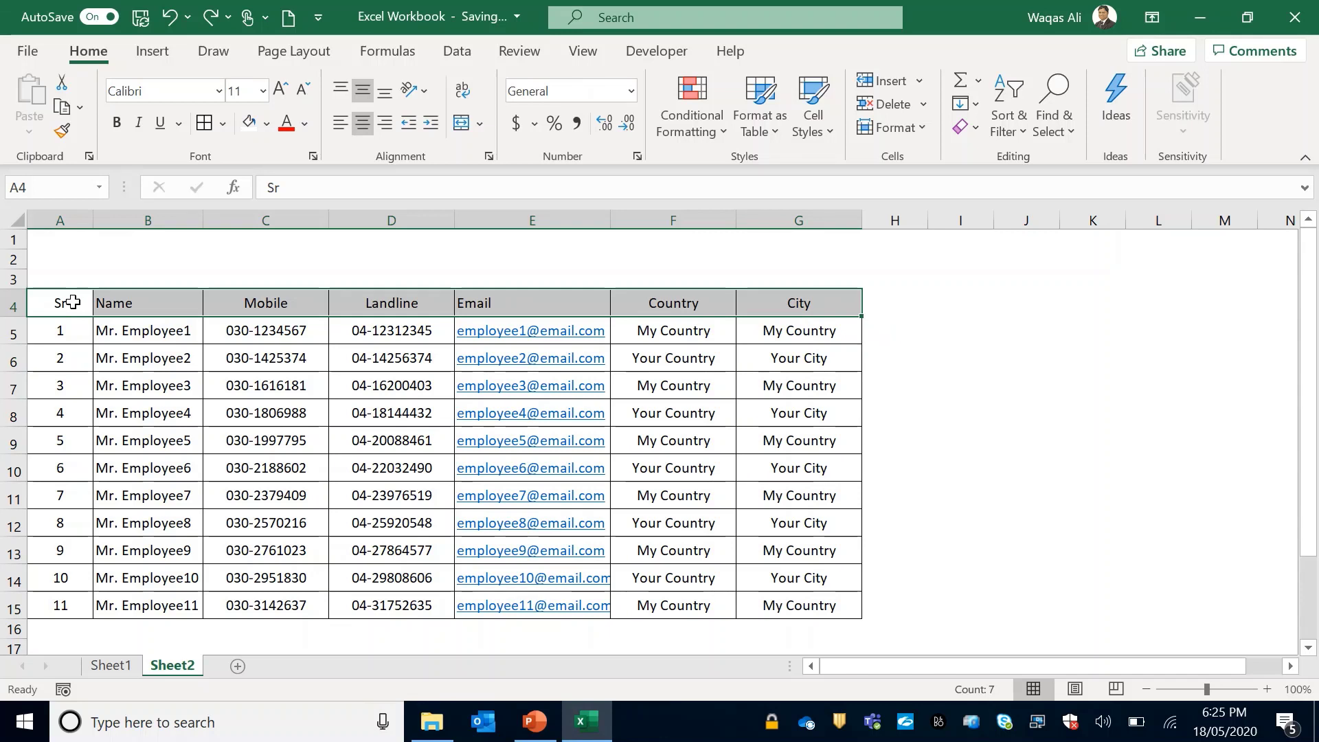
key(ctrl+b)
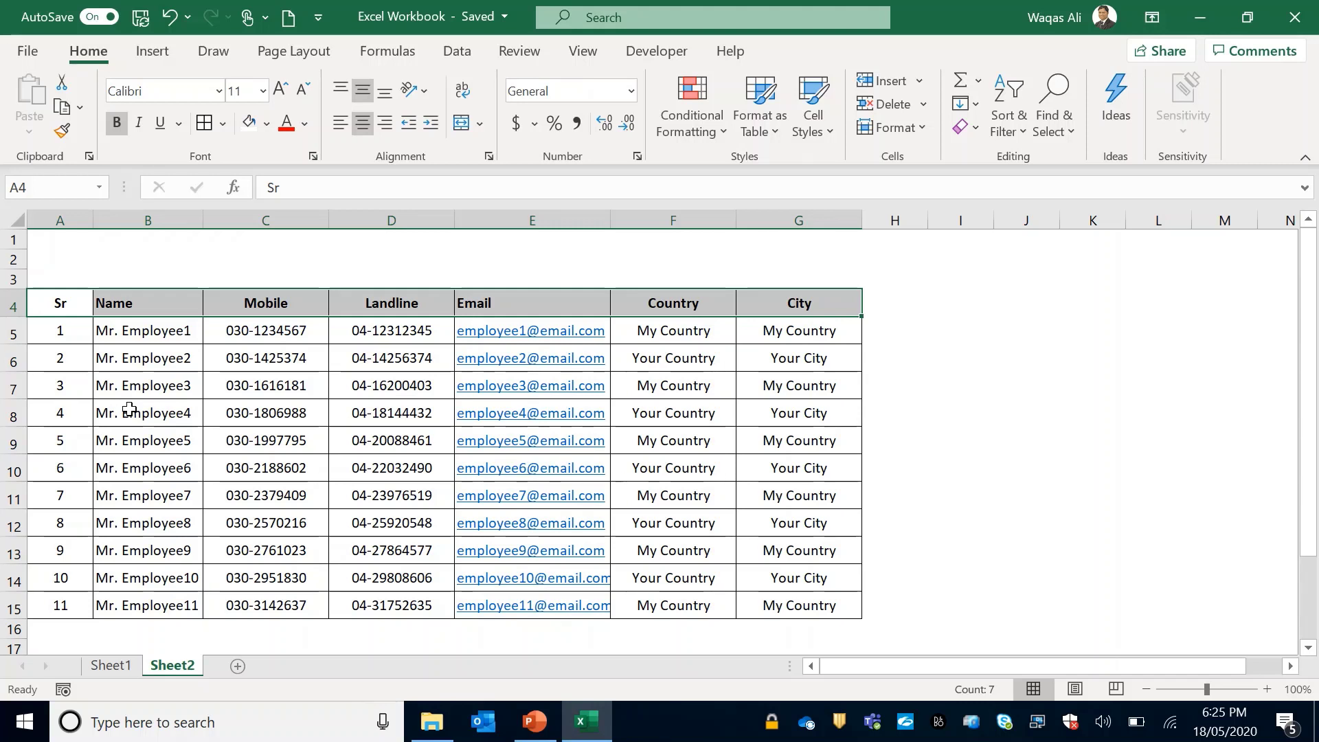
click(172, 417)
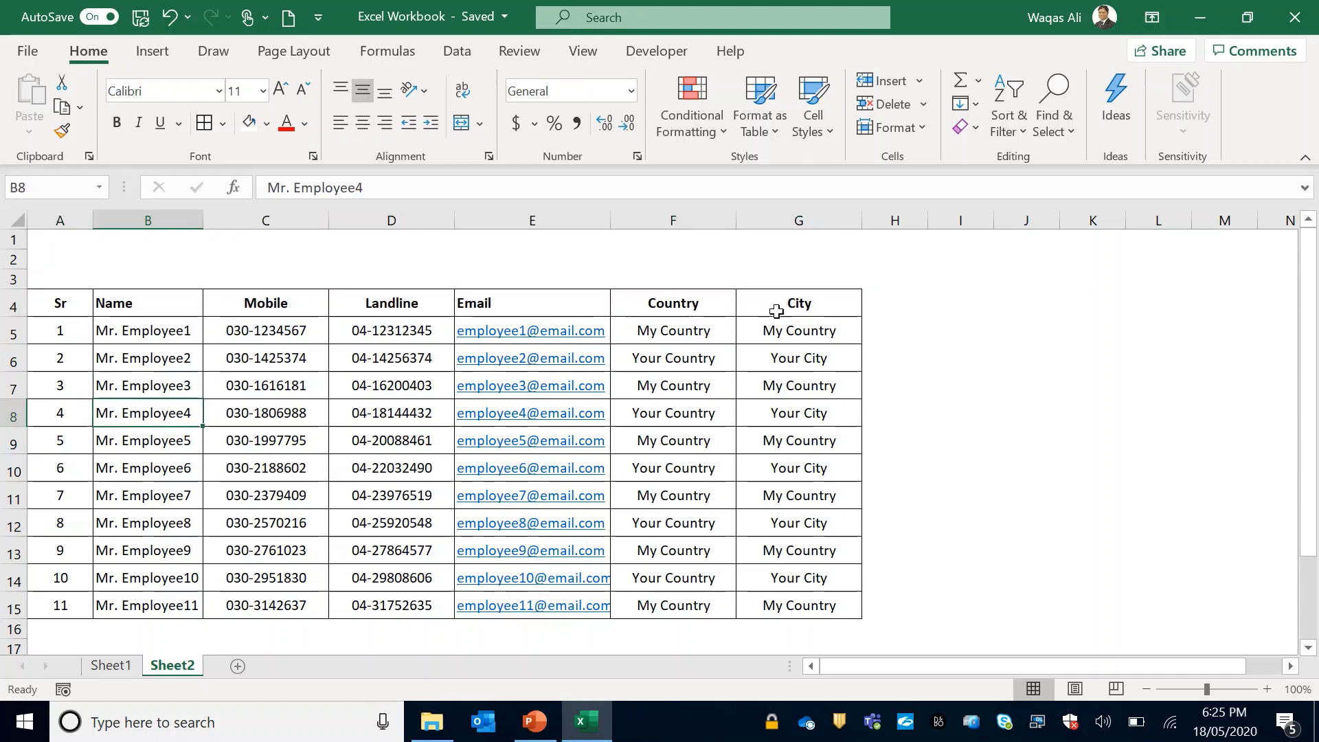
mouse_move(782, 306)
mouse_down()
mouse_move(79, 312)
mouse_move(754, 292)
mouse_up()
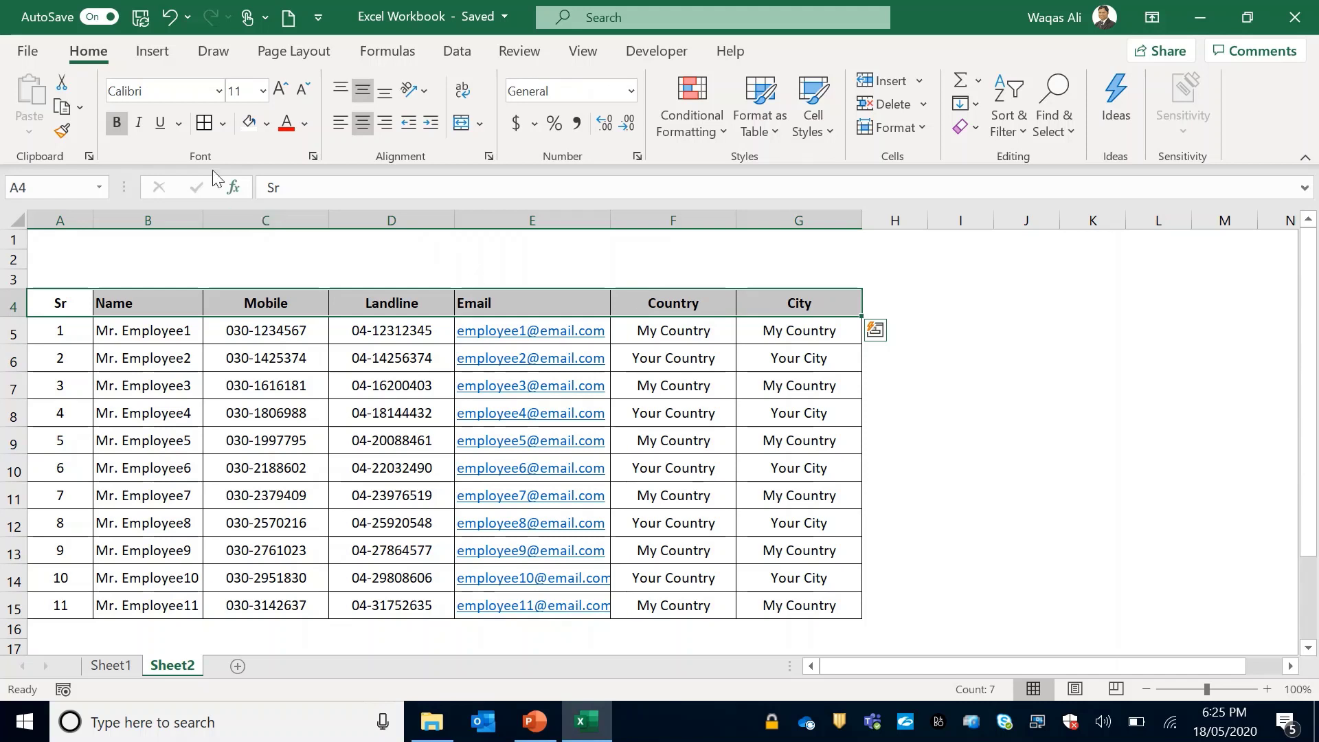
Fill header row A4:G4 with Blue, Accent 5, Lighter 80% and narrow column A to 5.82.
click(267, 124)
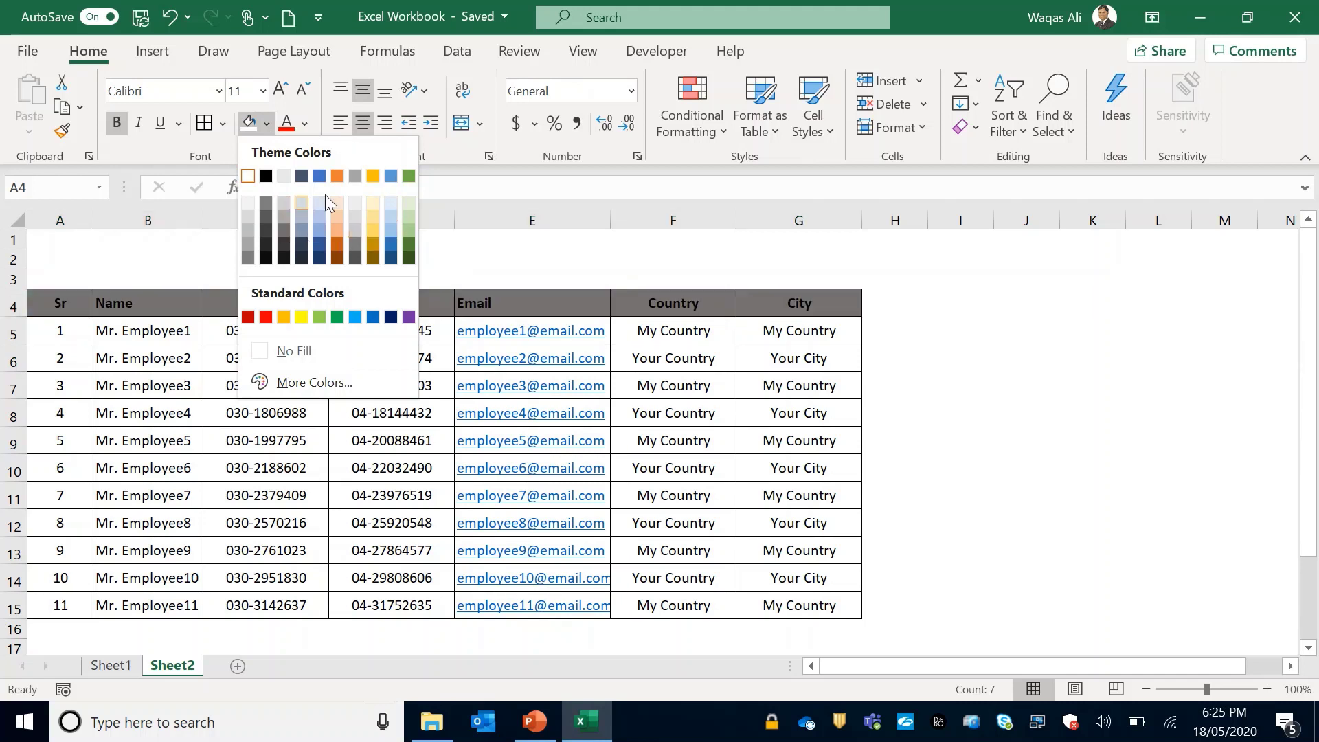
click(390, 210)
click(237, 472)
click(172, 418)
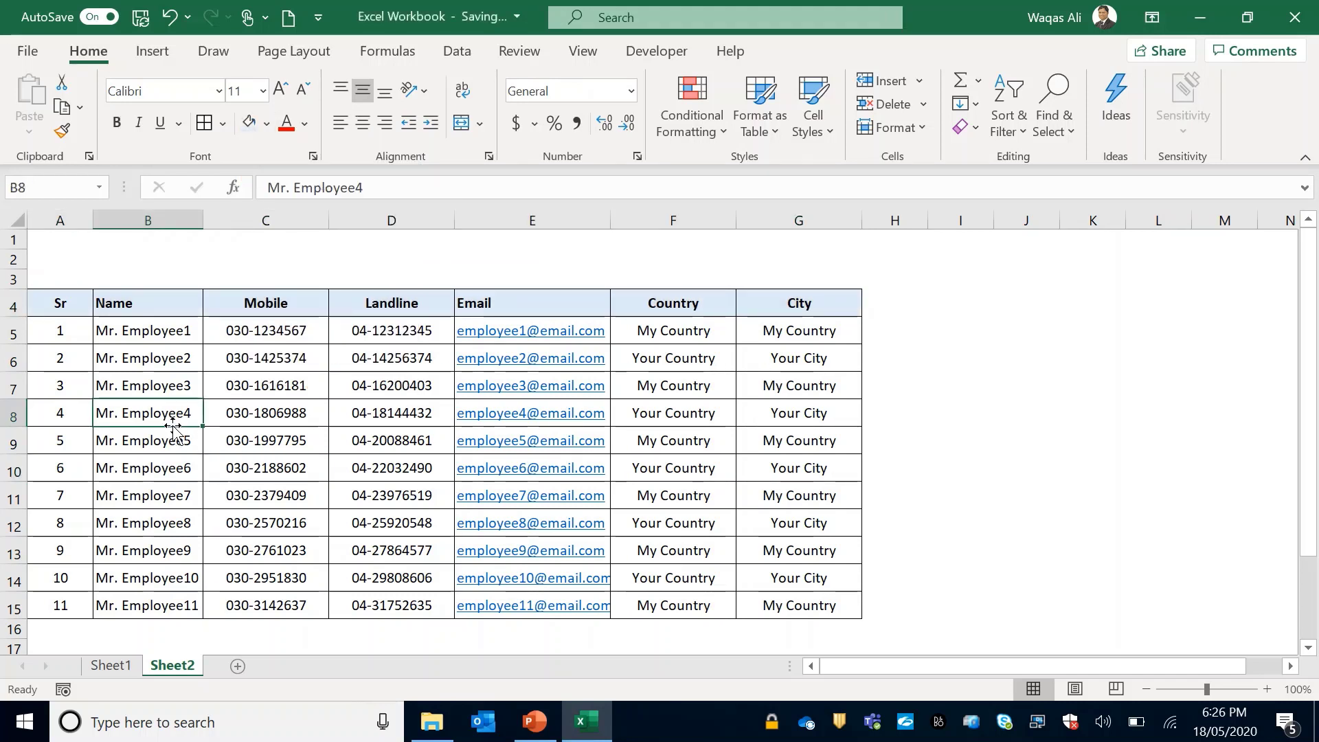
drag(92, 220, 69, 221)
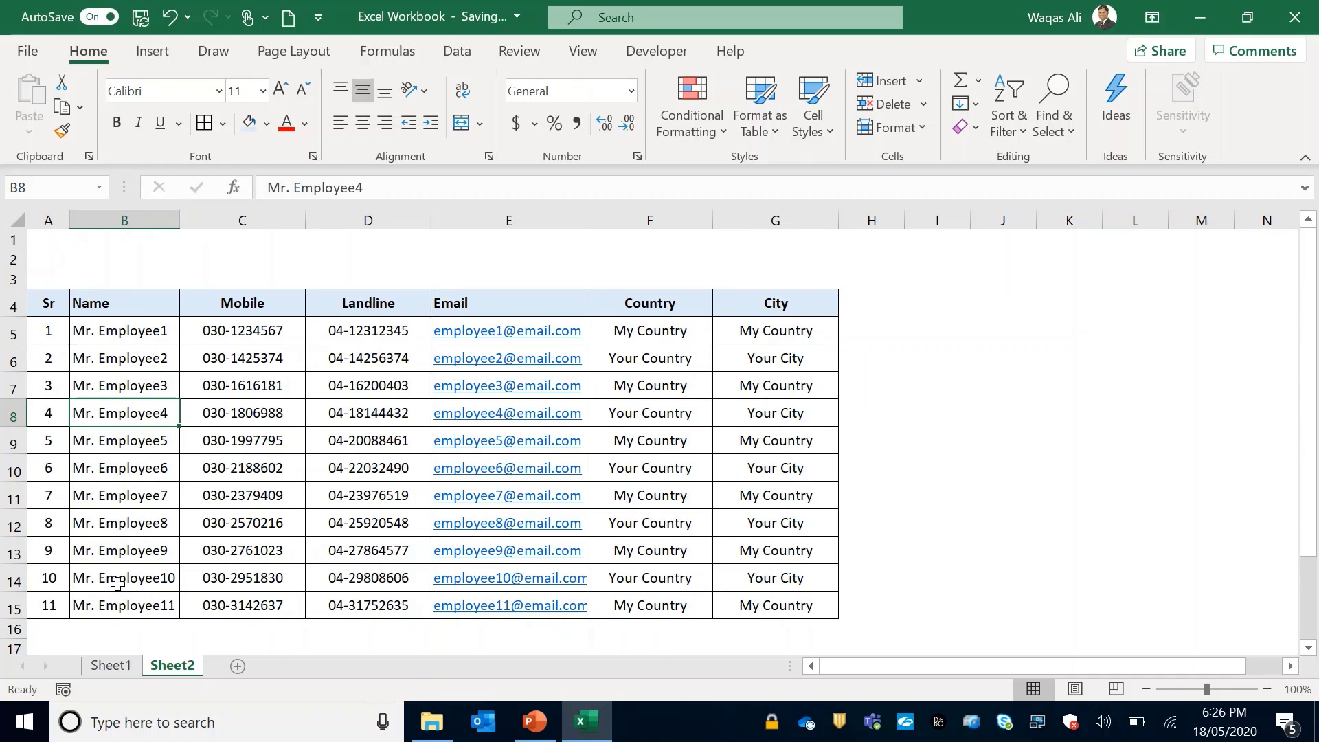
Inspect the formatting of Sheet1's two company-name title rows, then return to Sheet2.
click(118, 671)
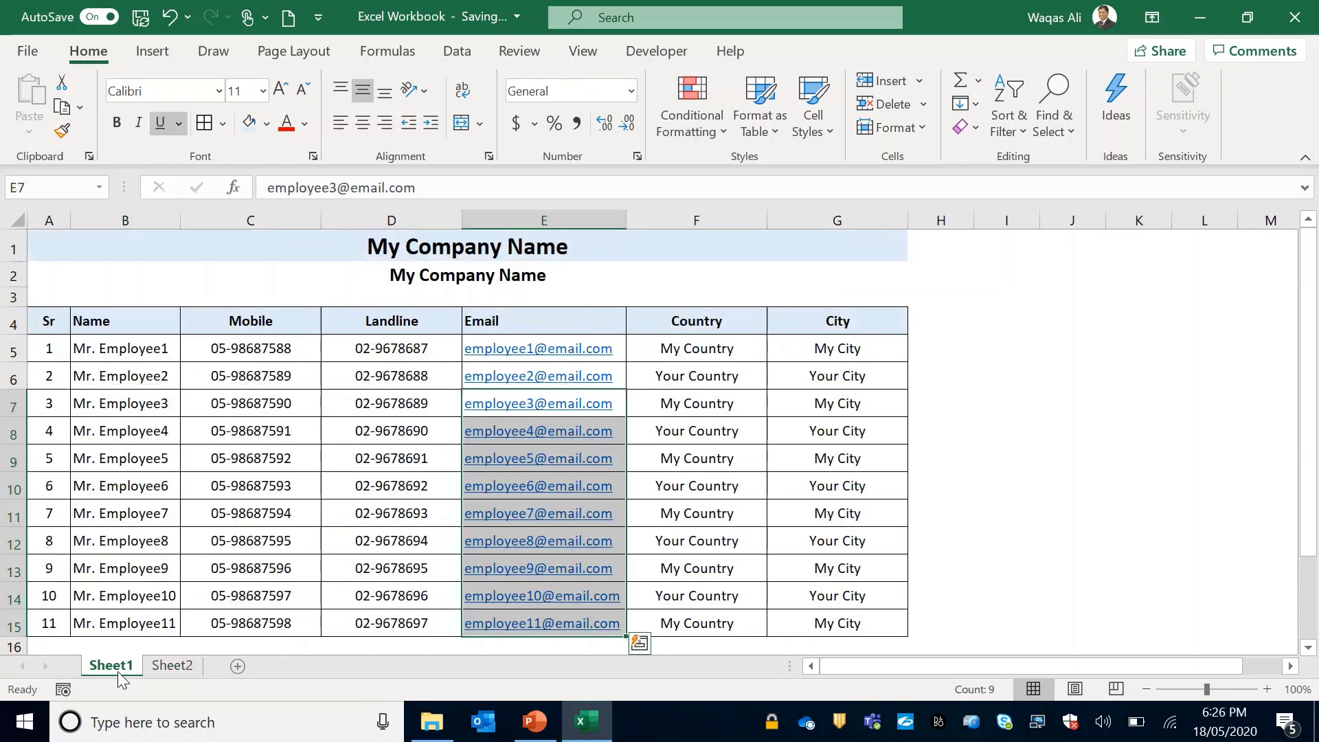
click(137, 377)
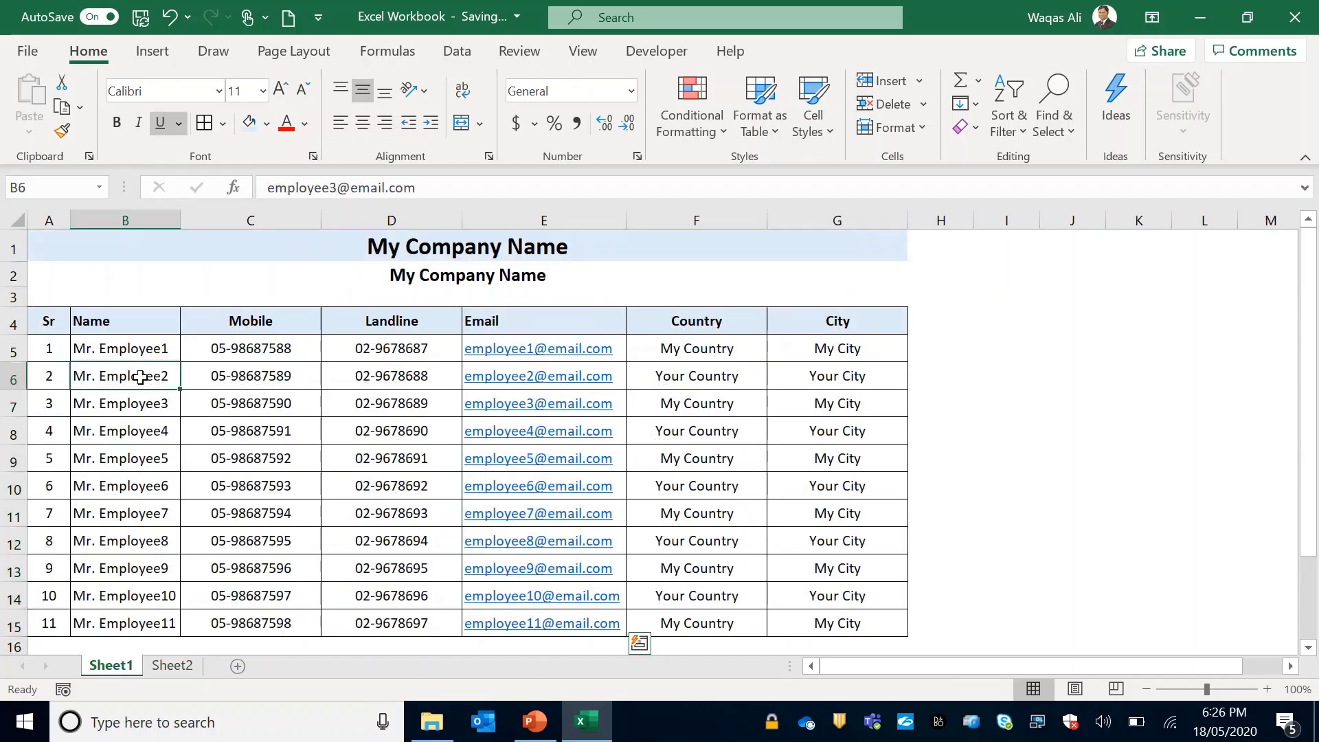
click(184, 666)
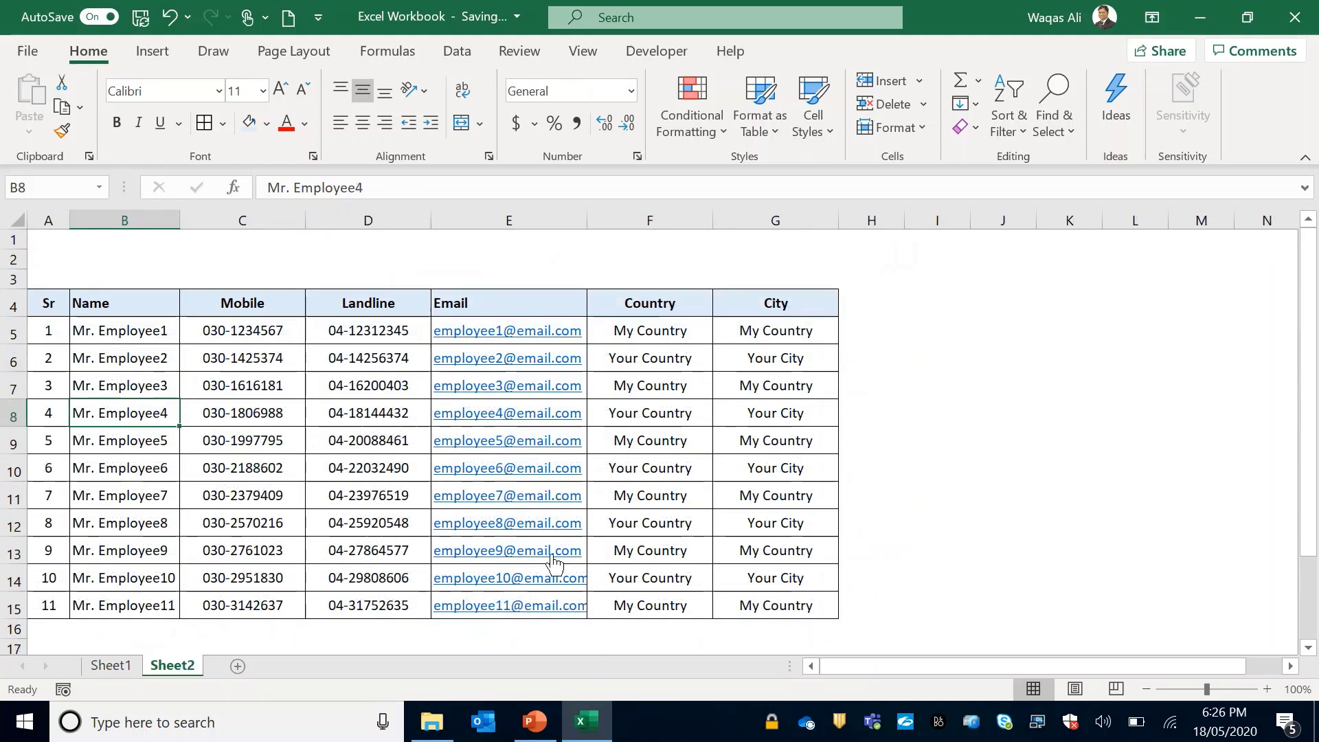
click(110, 668)
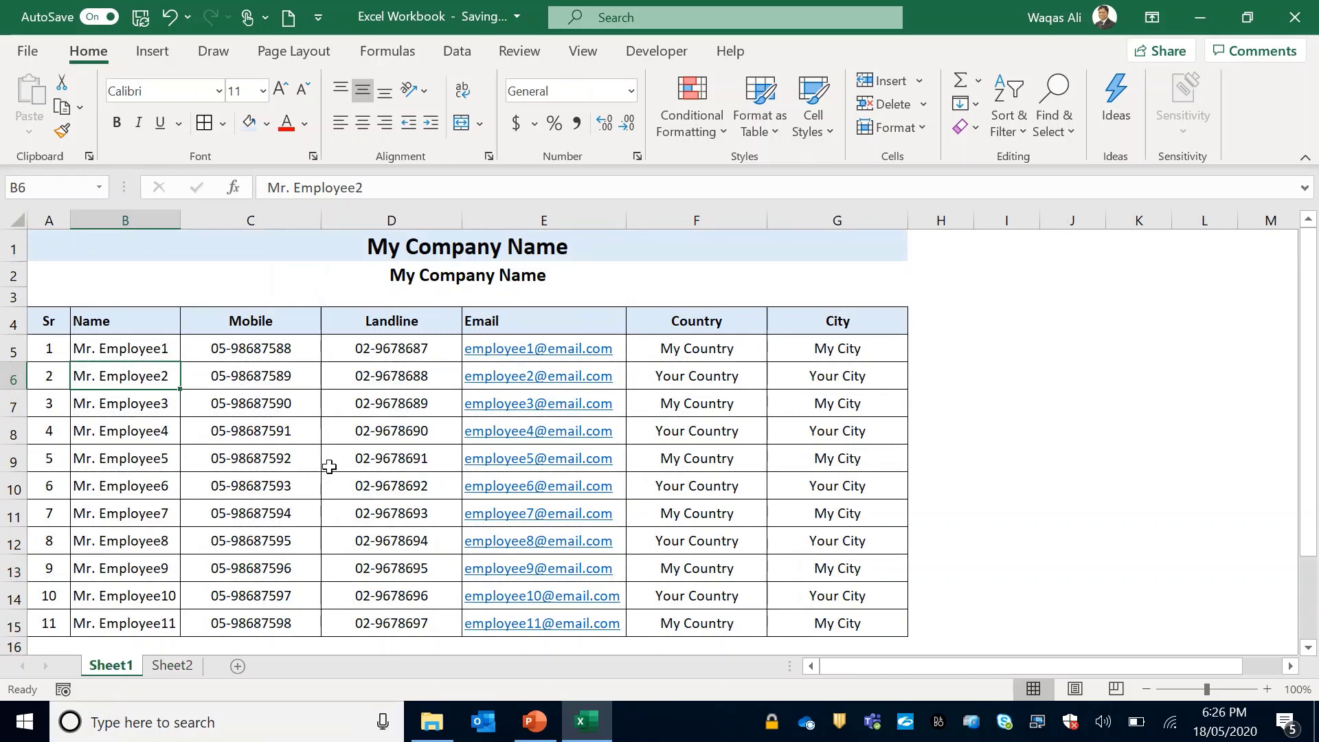
mouse_move(412, 235)
mouse_down()
mouse_move(404, 273)
mouse_move(418, 264)
mouse_up()
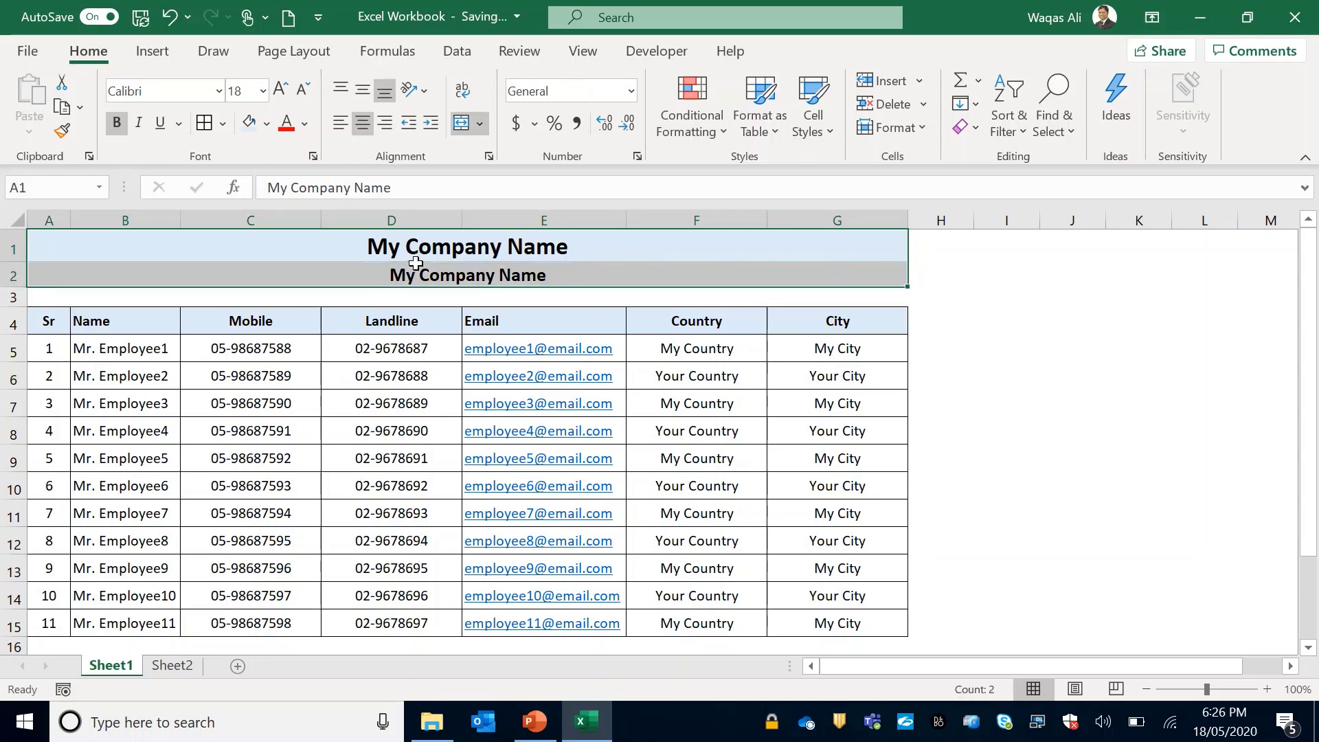
click(415, 265)
click(343, 255)
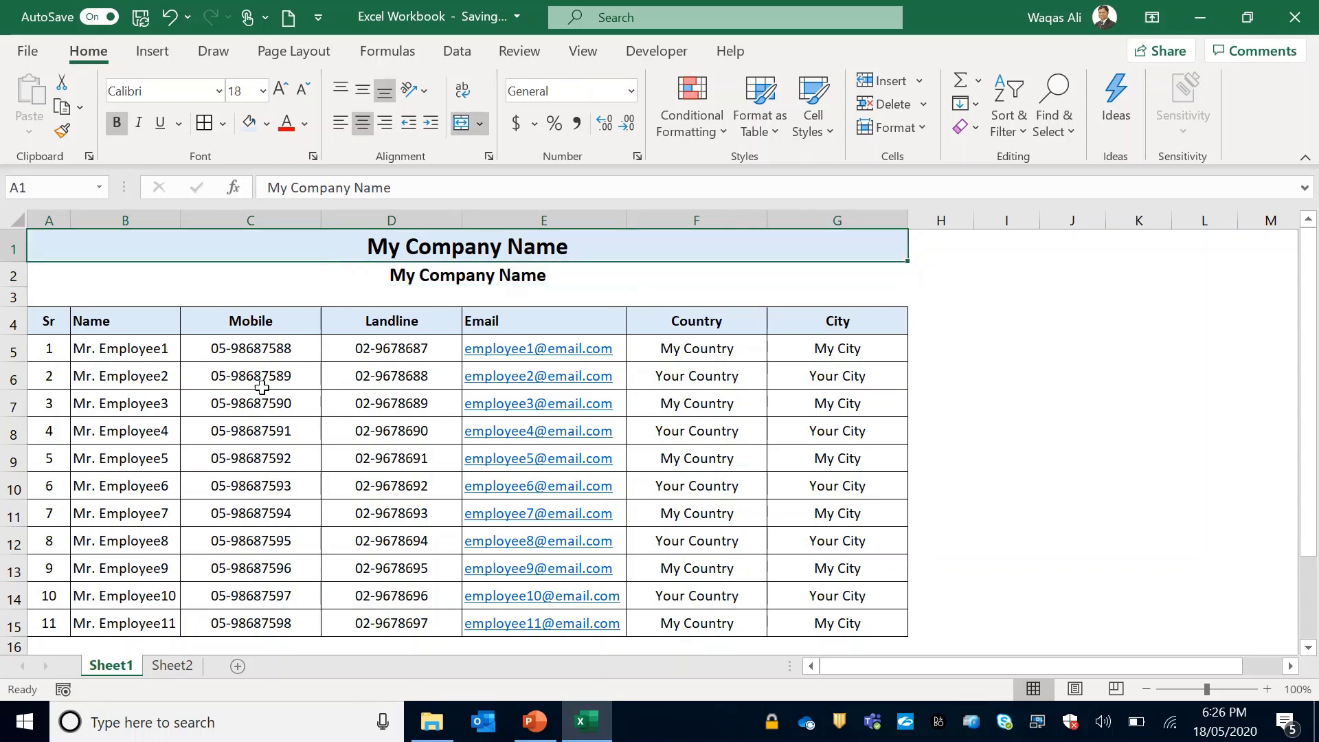
click(180, 665)
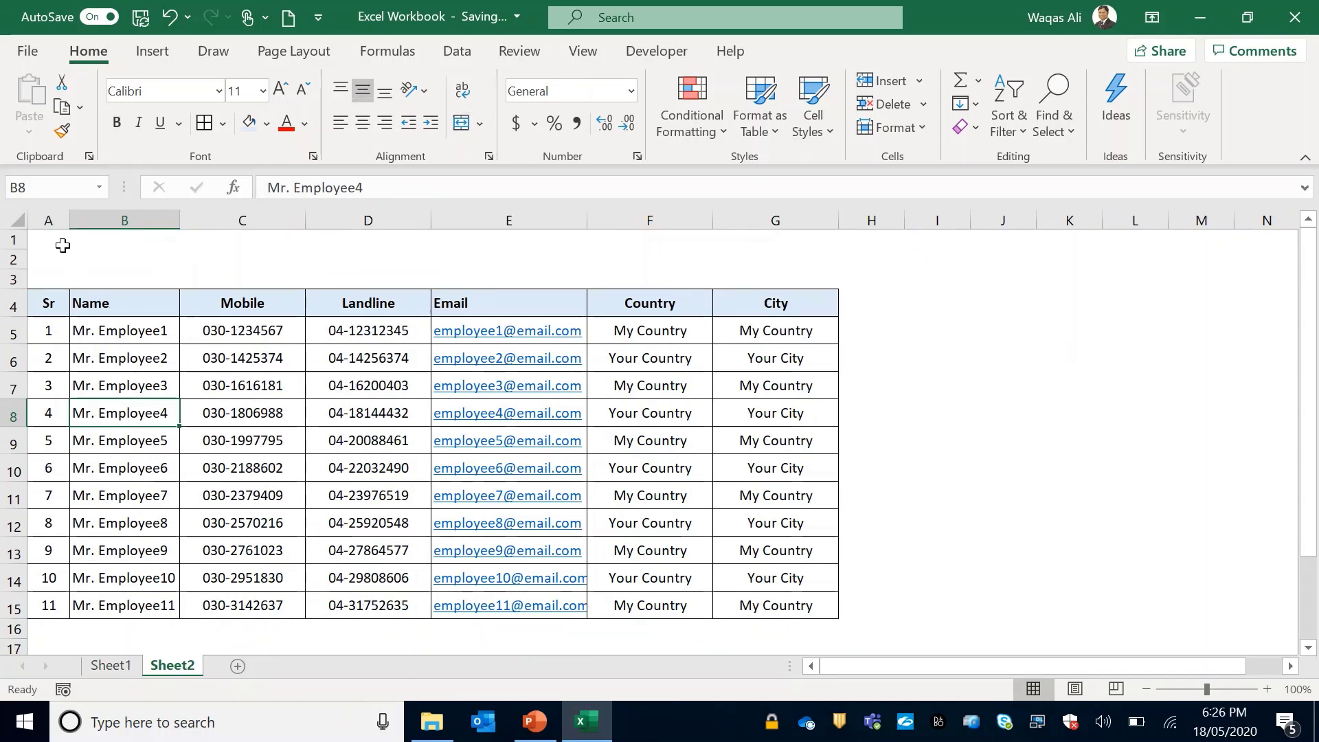
Merge A1:G1 across the table and enter the title 'My Company Name'.
drag(62, 245, 166, 233)
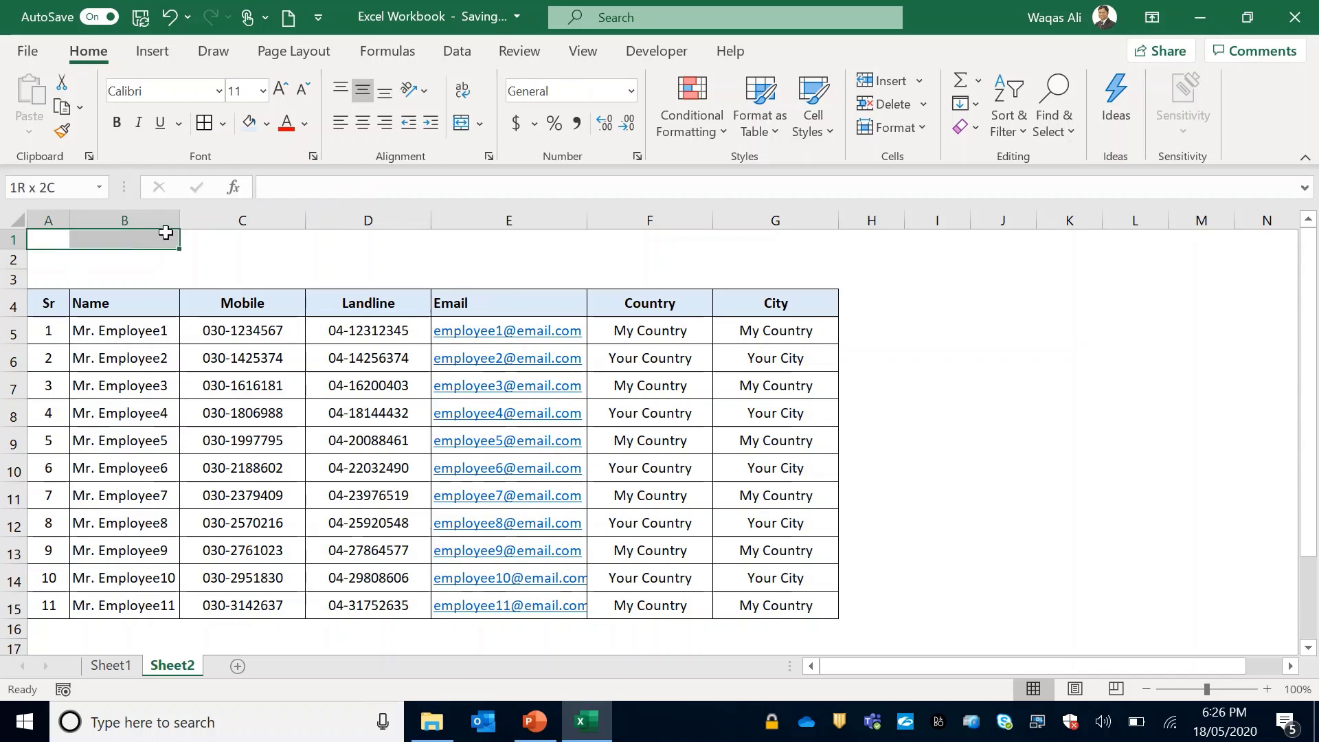
drag(166, 233, 736, 233)
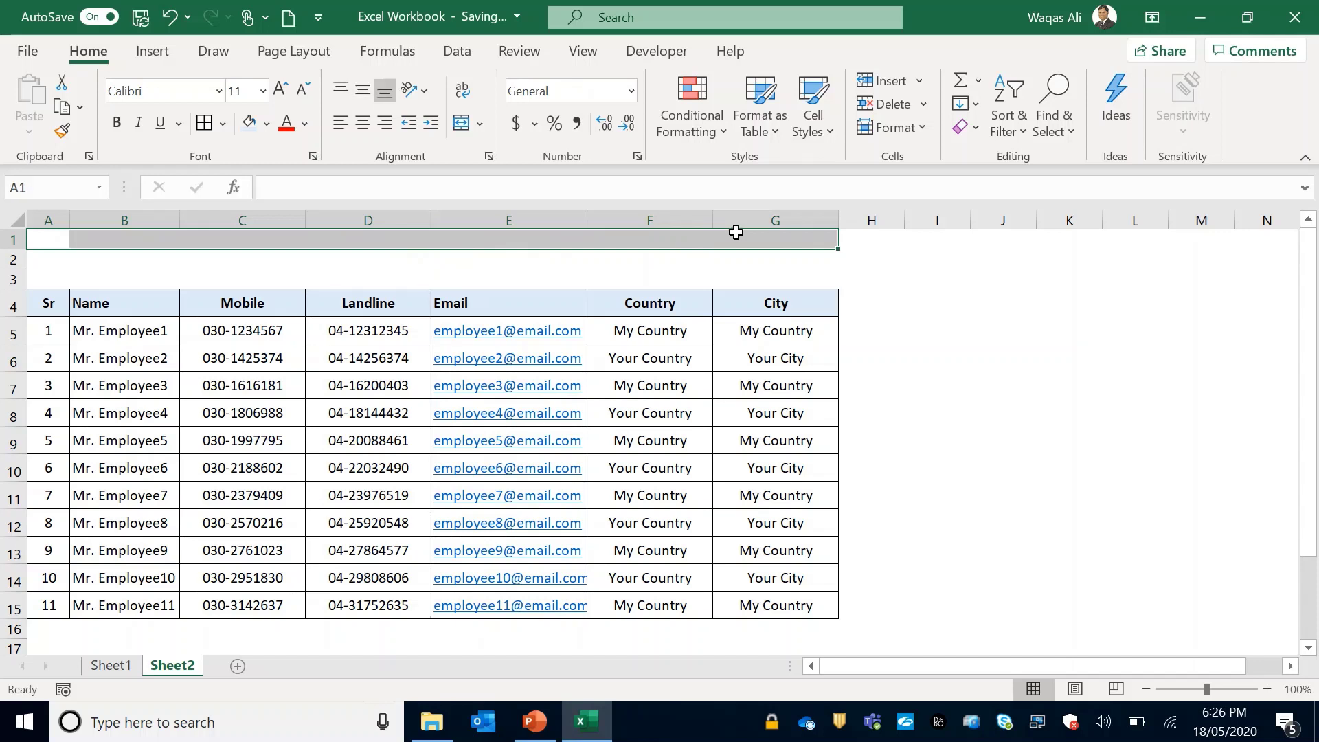
click(461, 124)
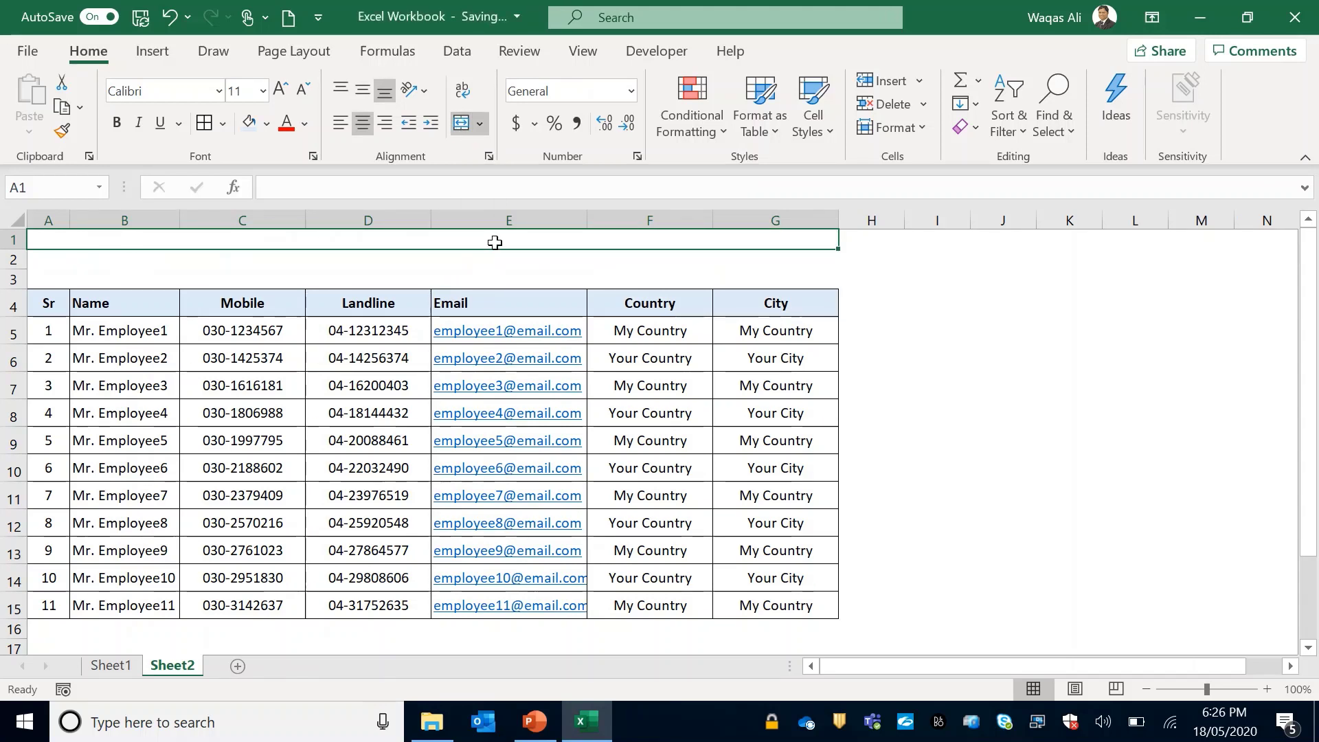
text(My Comp)
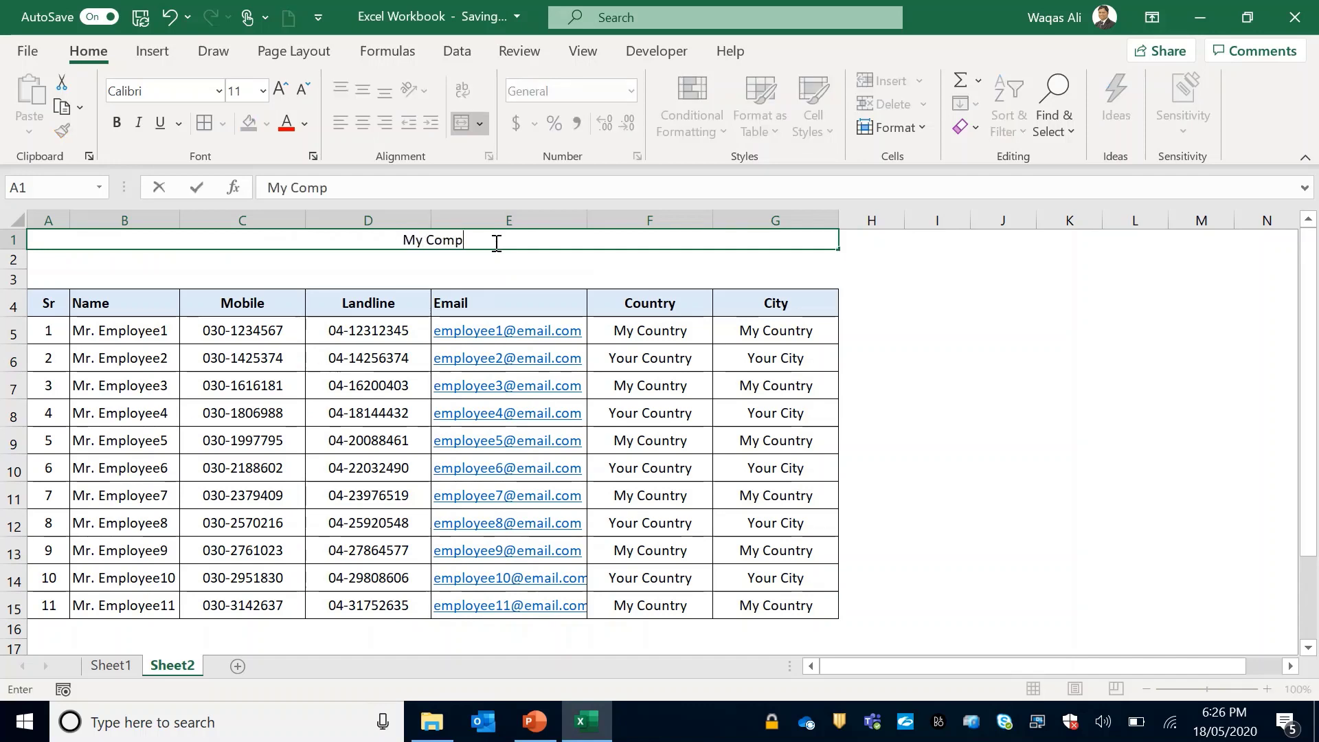
text(any Name)
key(Page_Down)
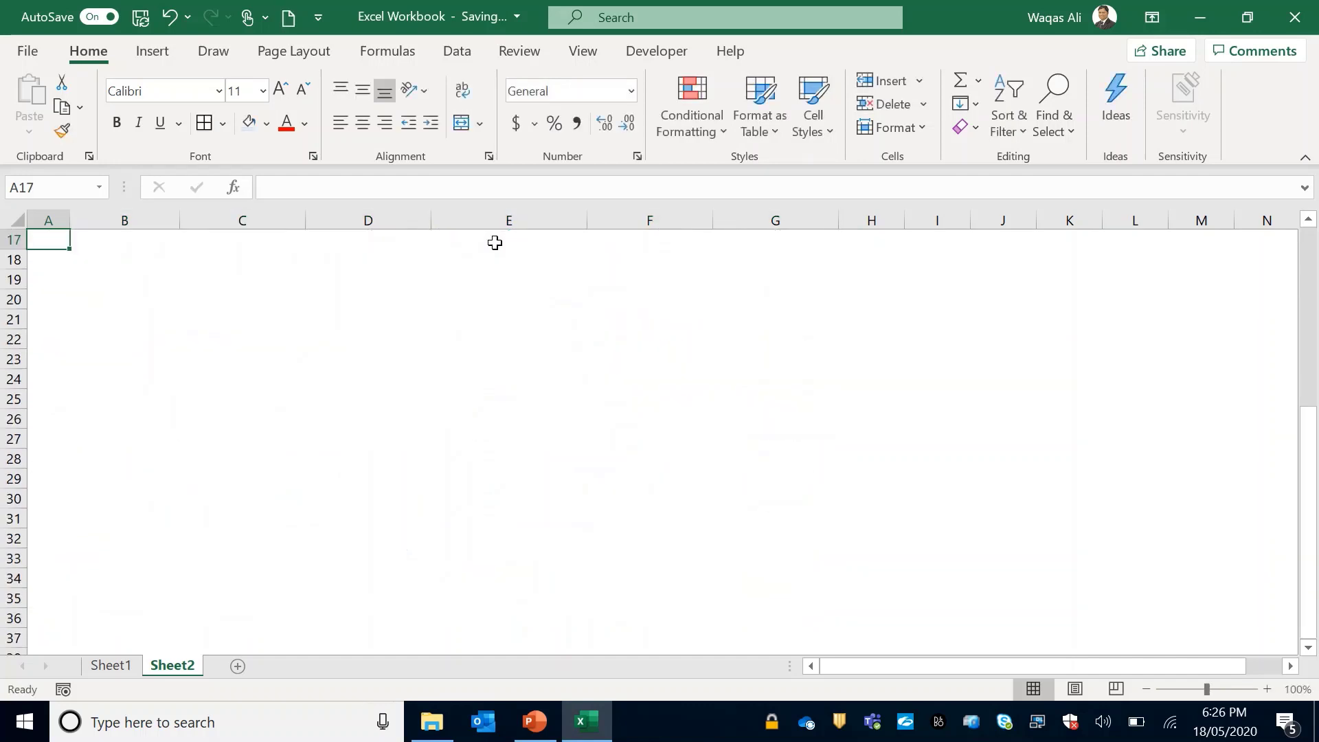
scroll(291, 343, up, 5)
Copy the merged 'My Company Name' title from row 1 and paste it into row 2.
click(434, 237)
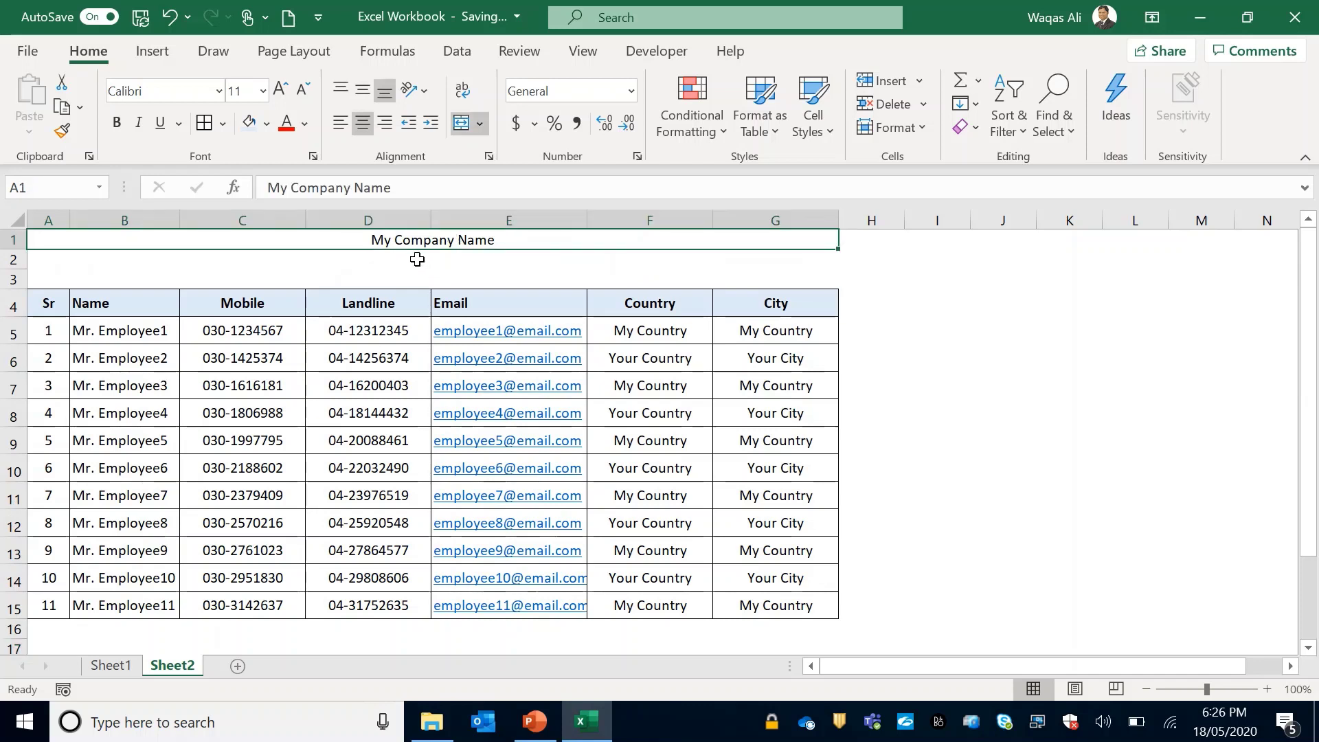
key(ctrl+c)
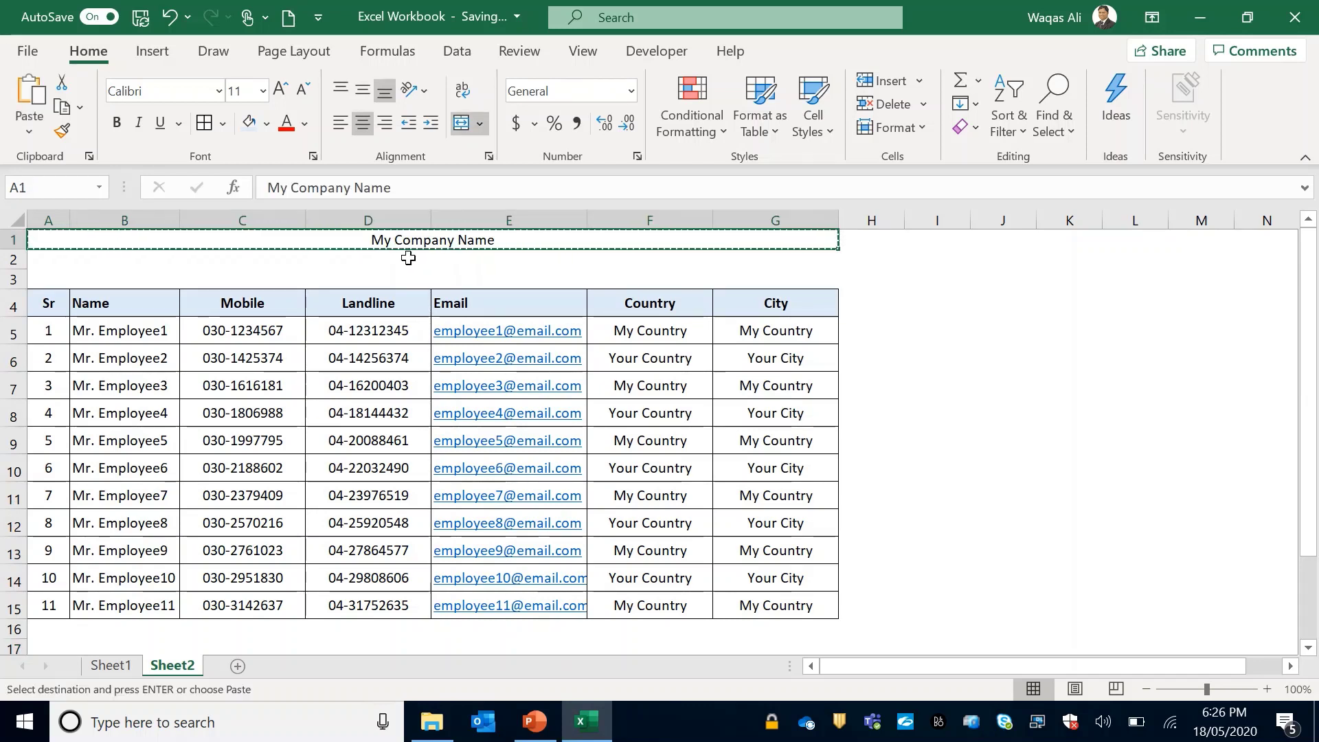
click(49, 260)
click(30, 93)
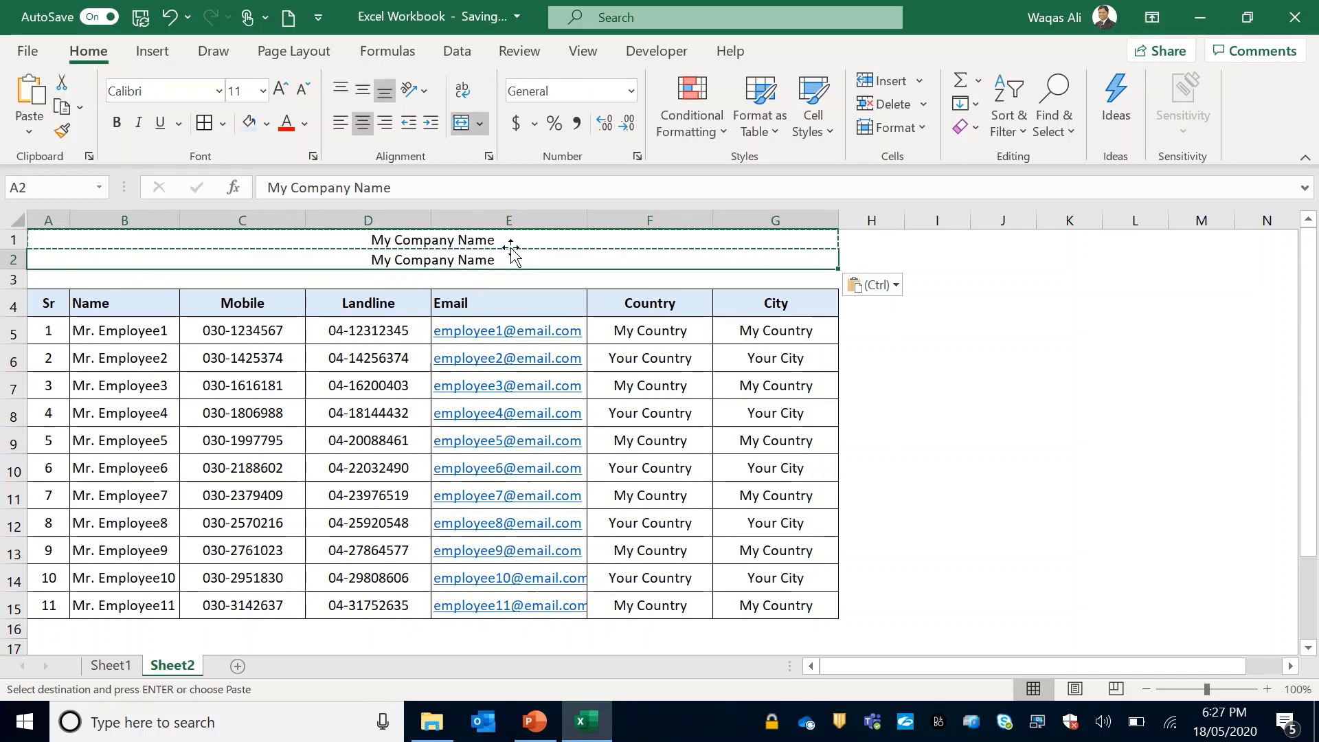
key(Escape)
click(515, 242)
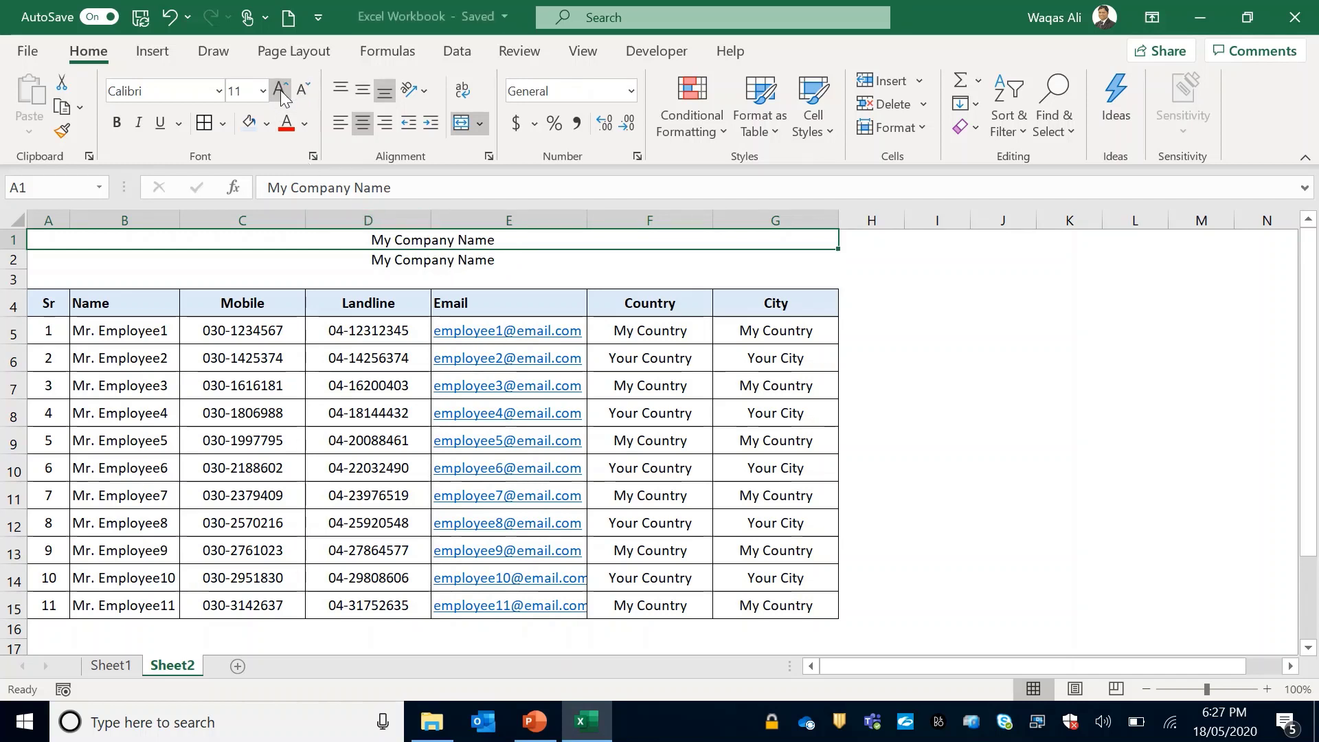
Make the row 1 title bold at size 18 and the row 2 title bold at size 14.
click(262, 92)
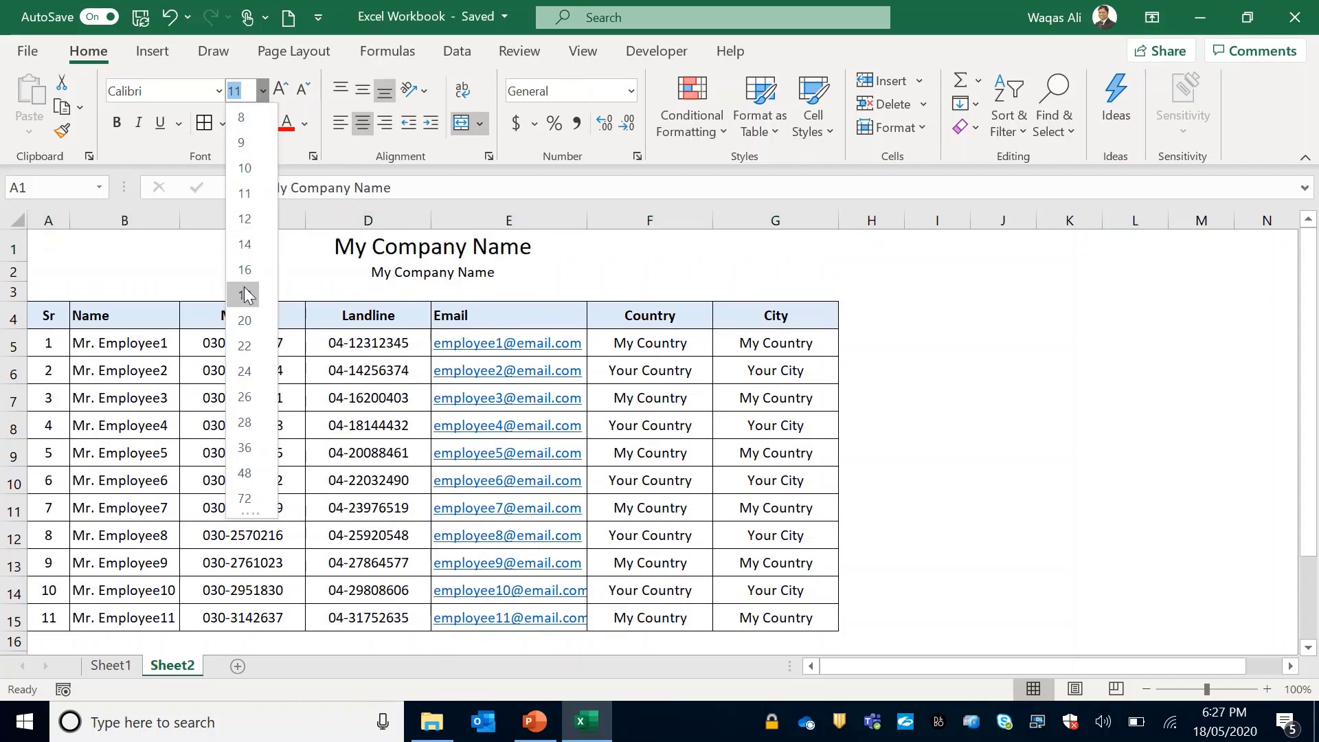
click(245, 295)
click(116, 123)
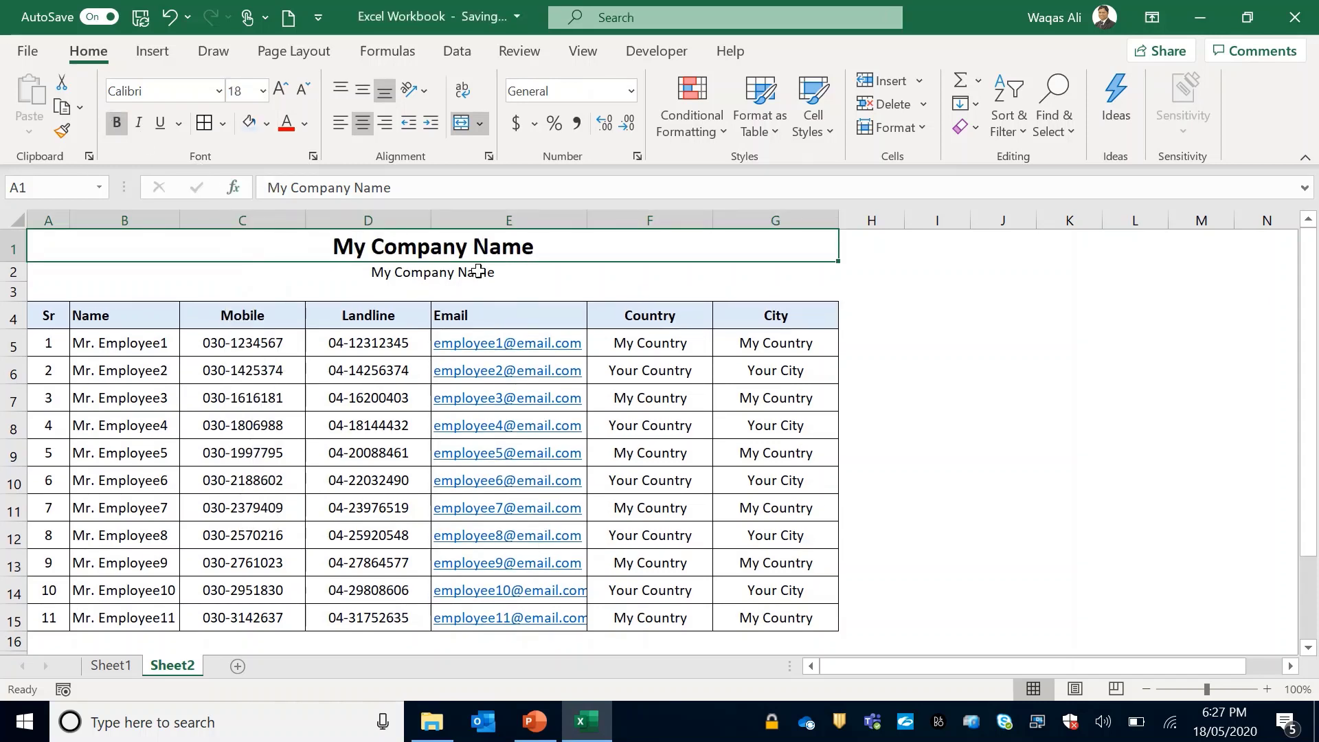
click(490, 275)
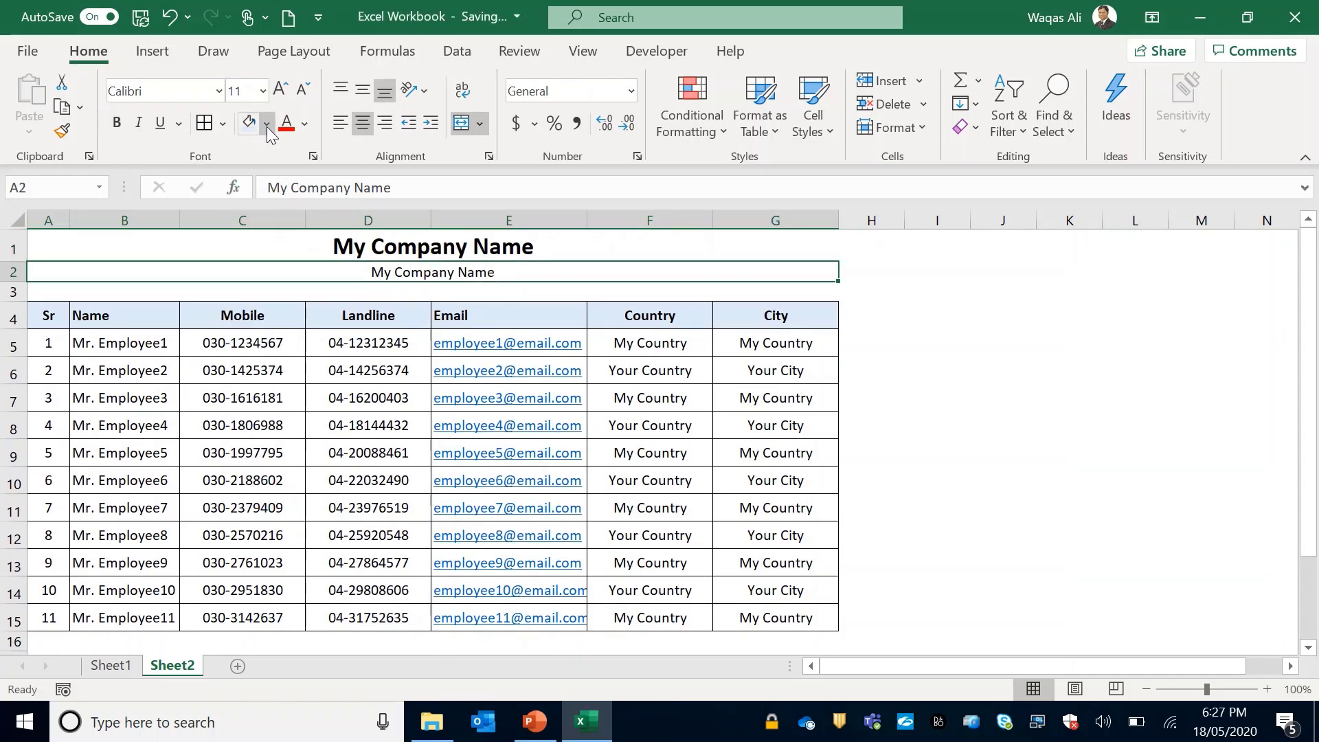
click(262, 91)
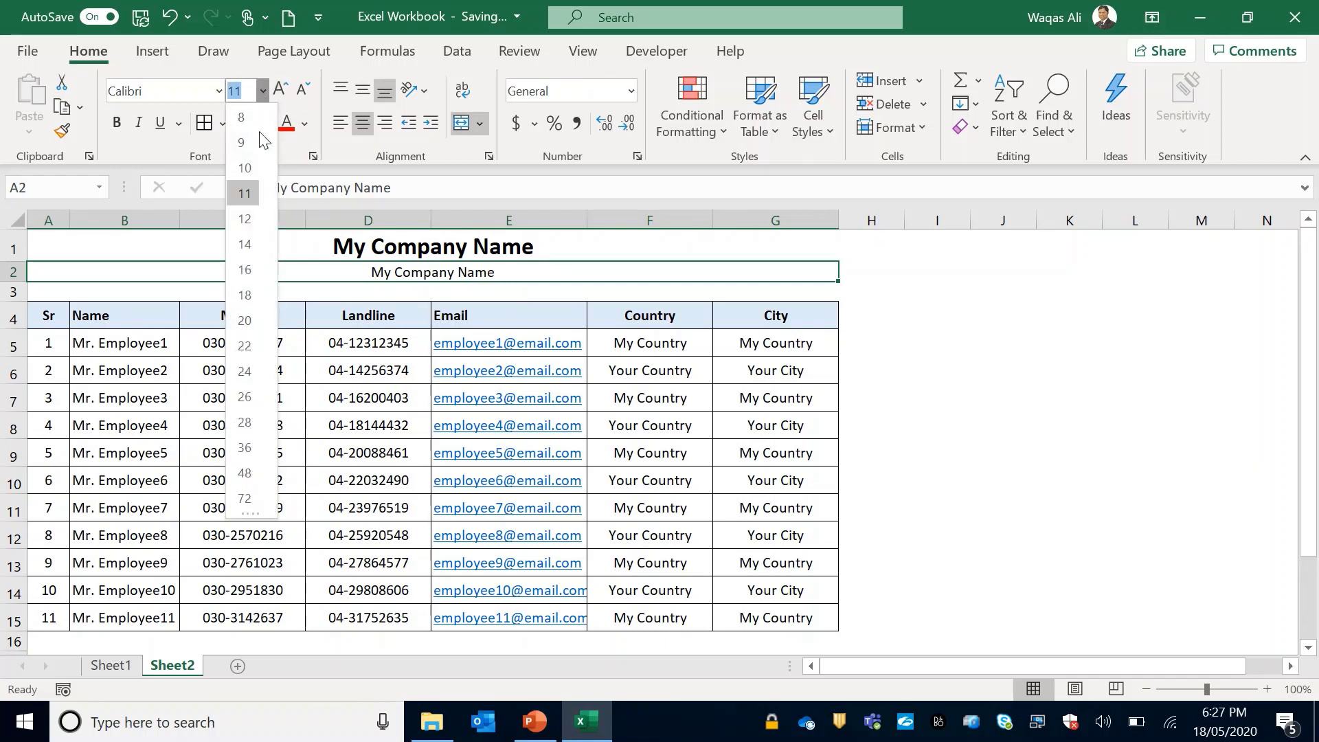
click(245, 244)
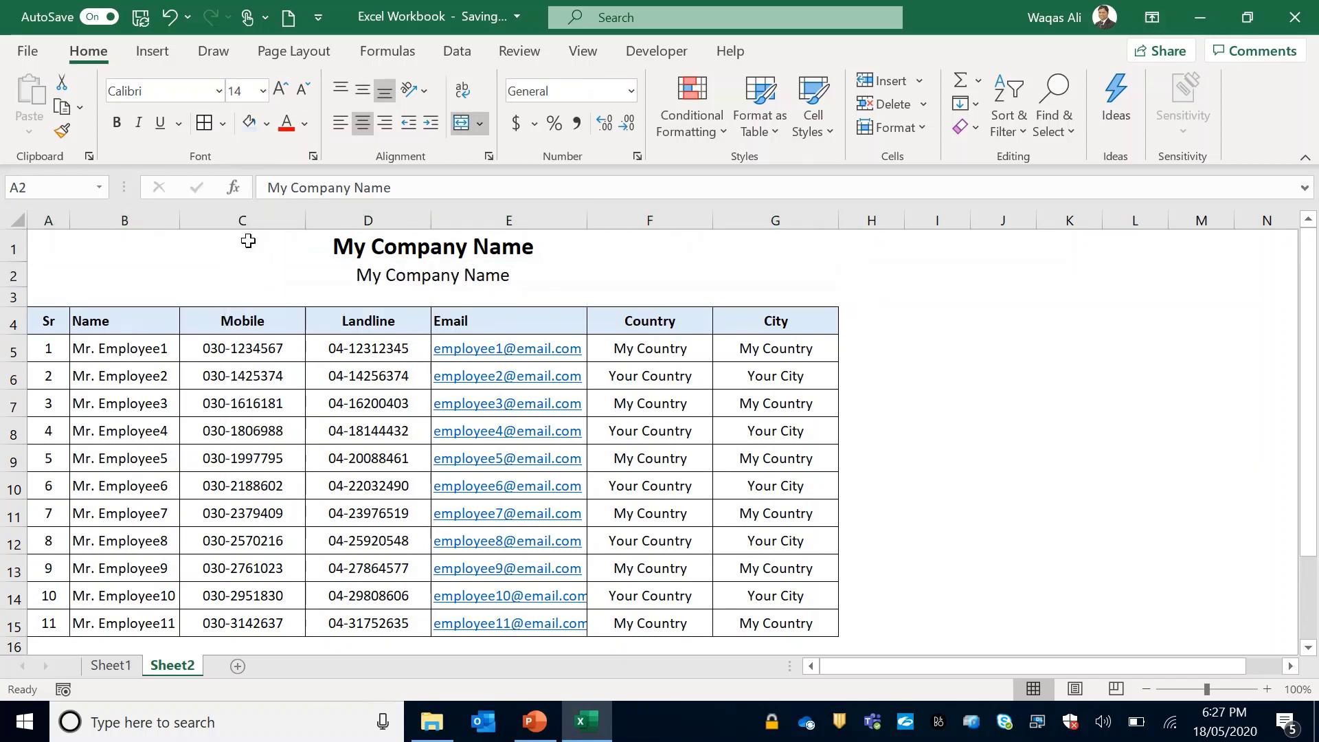
click(117, 130)
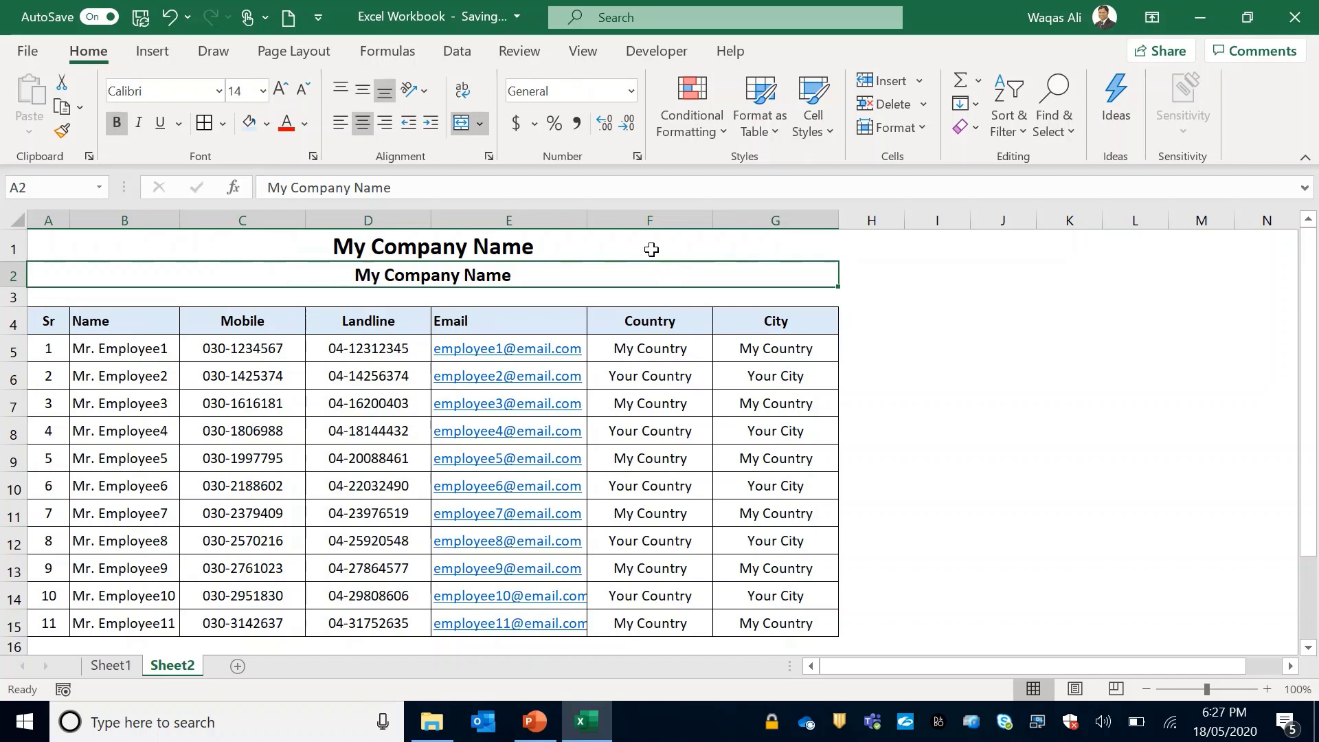
Give the row 1 title a light-blue fill.
click(651, 249)
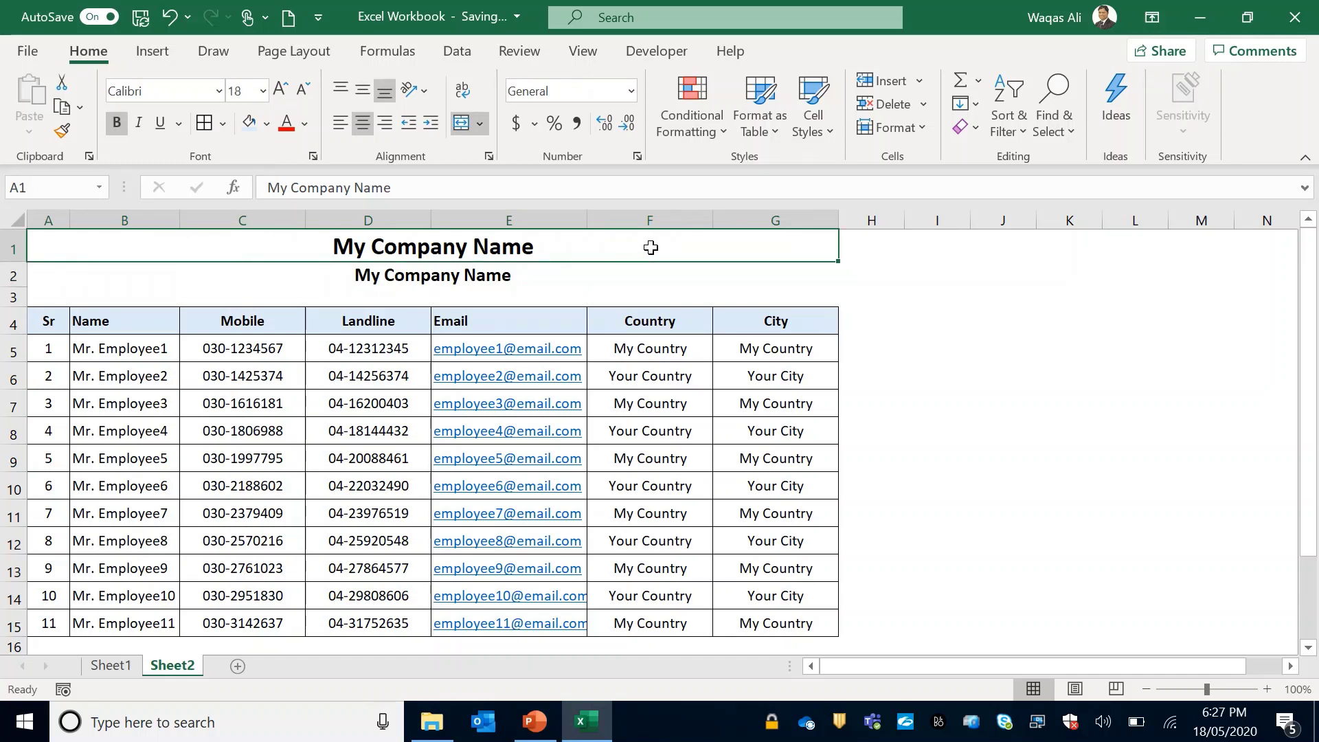
click(248, 127)
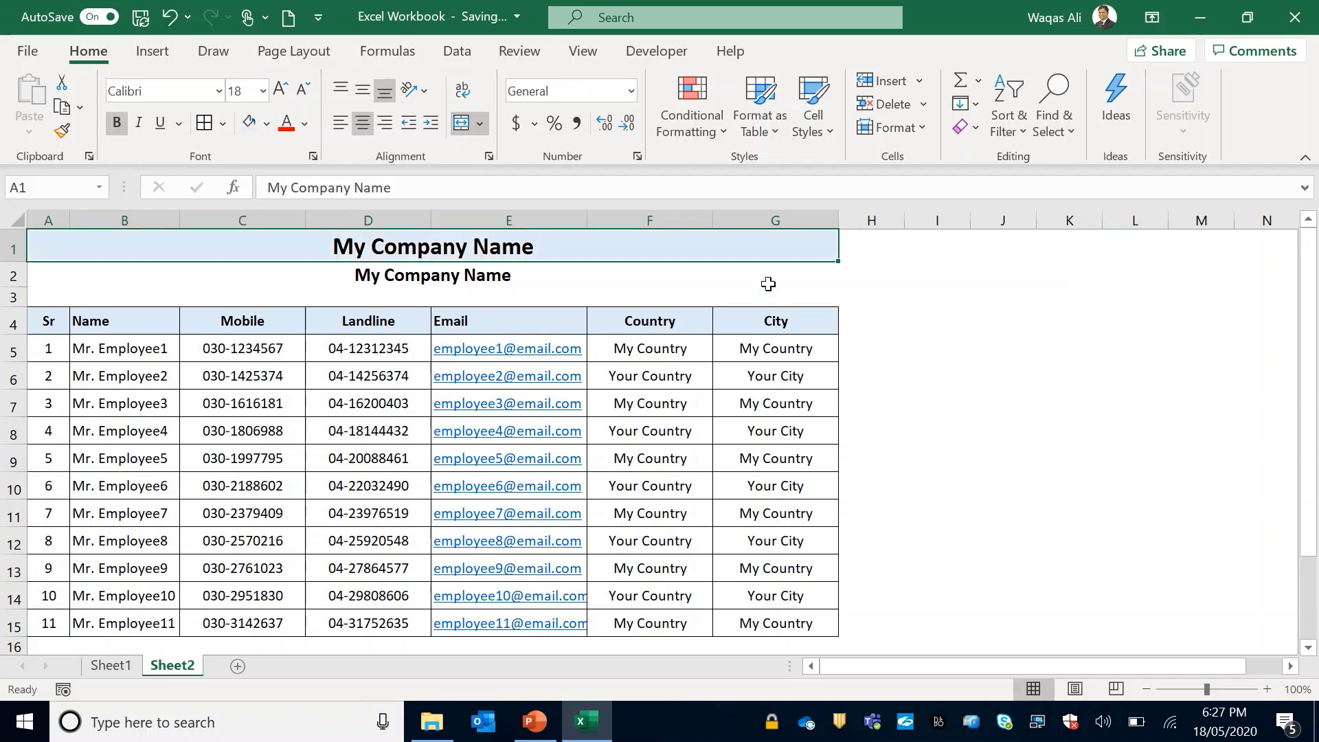
click(770, 282)
click(841, 453)
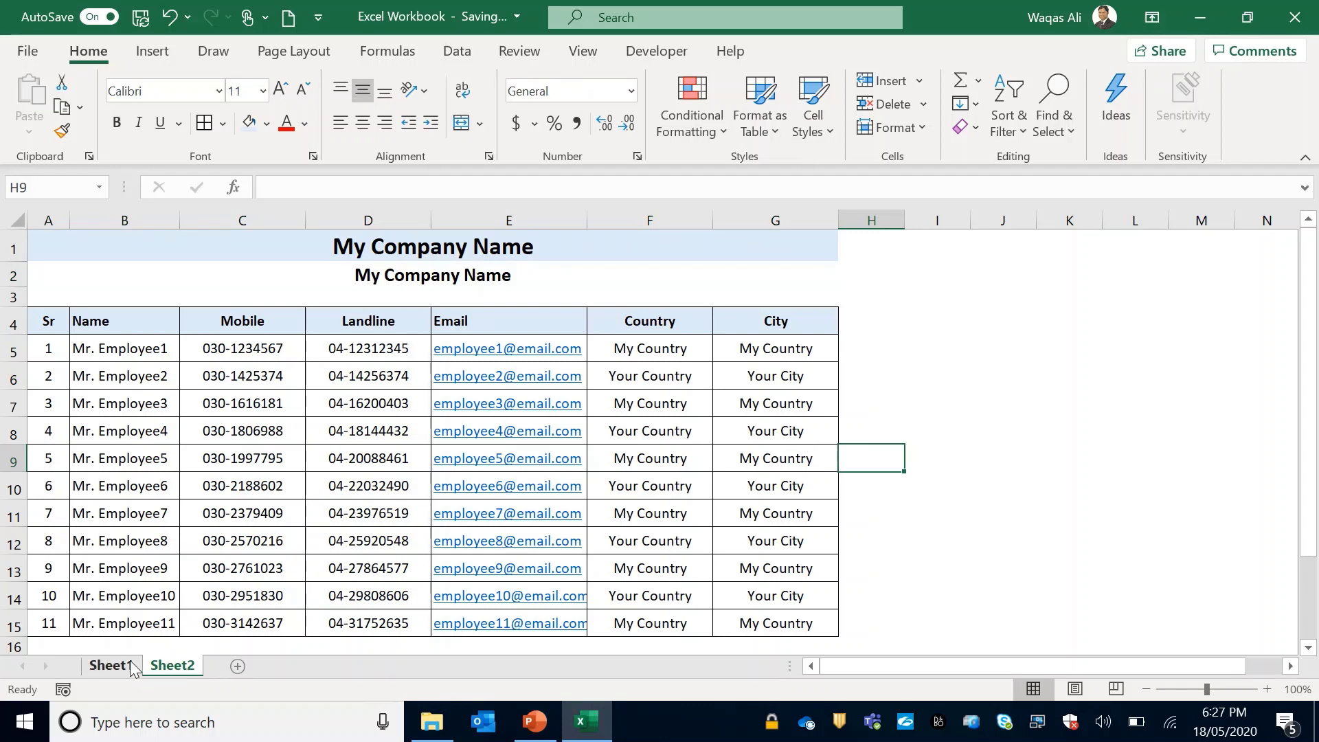
click(110, 665)
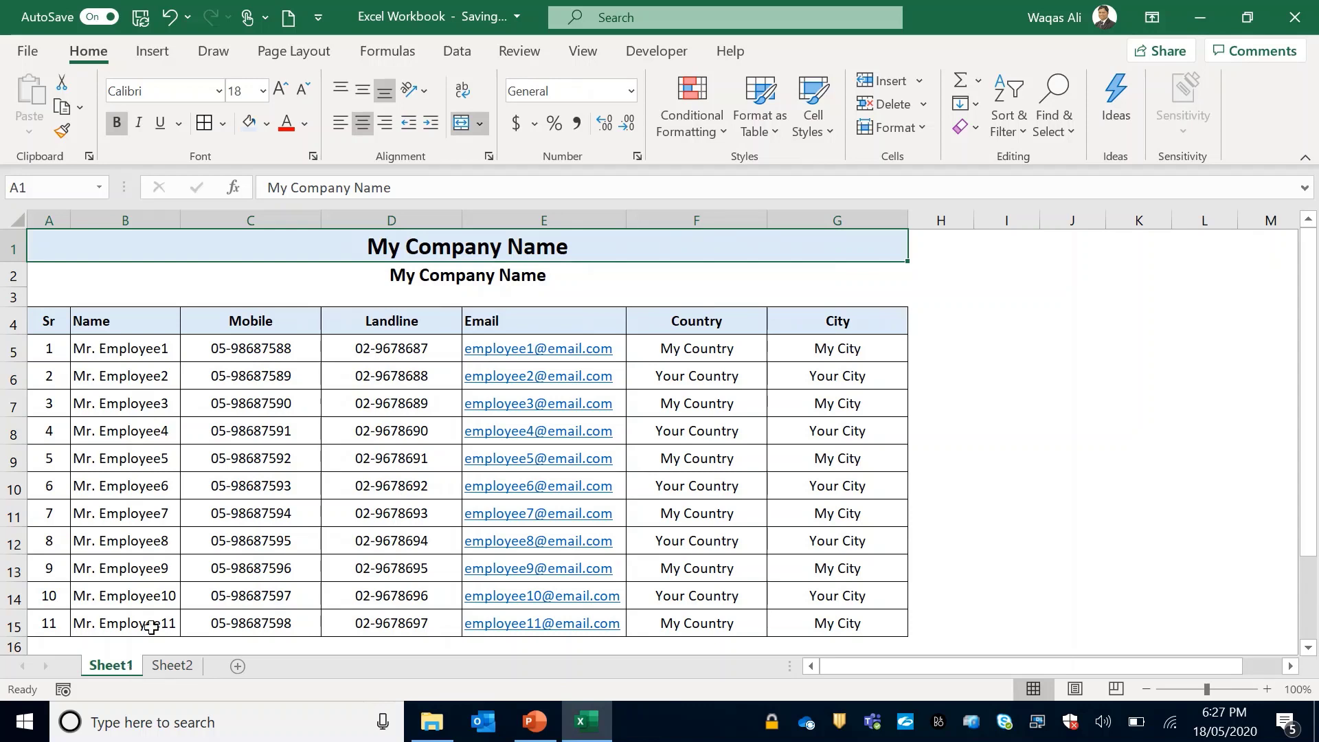
click(175, 665)
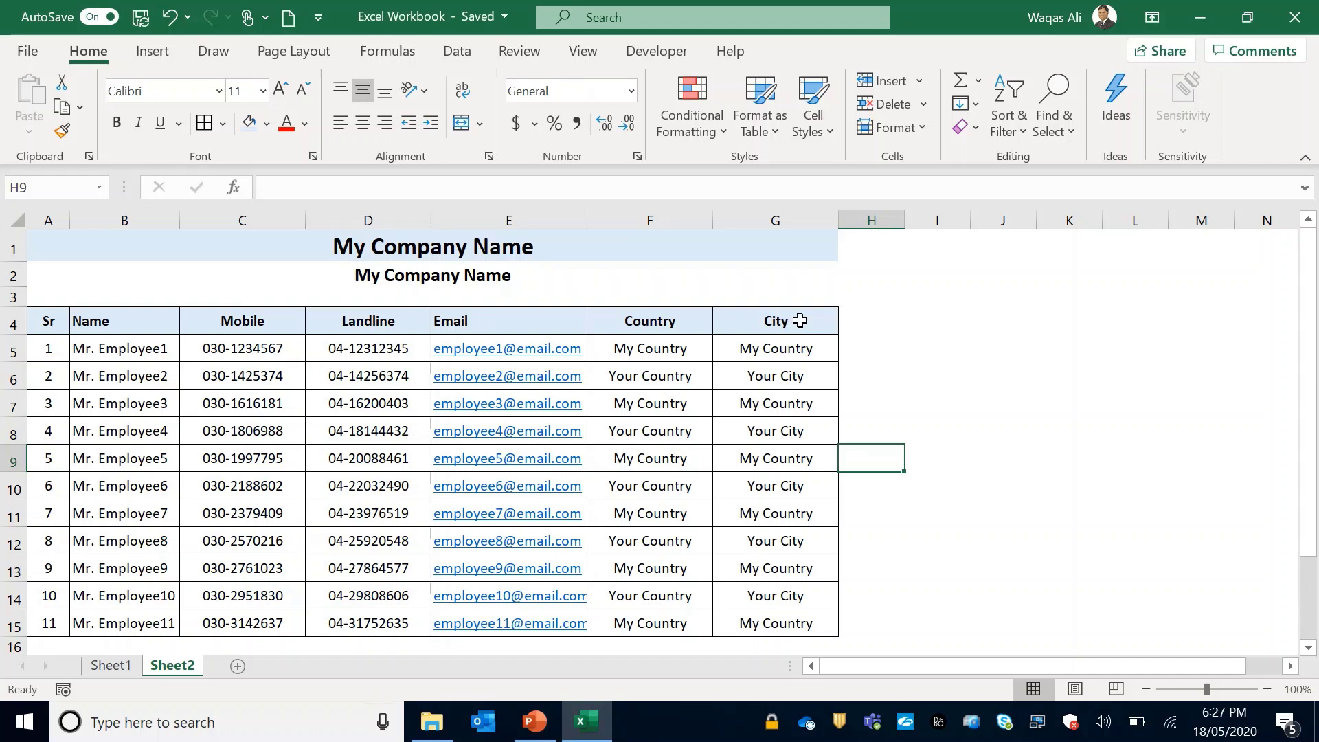
Turn on filter dropdowns for header row A4:G4.
drag(800, 321, 53, 323)
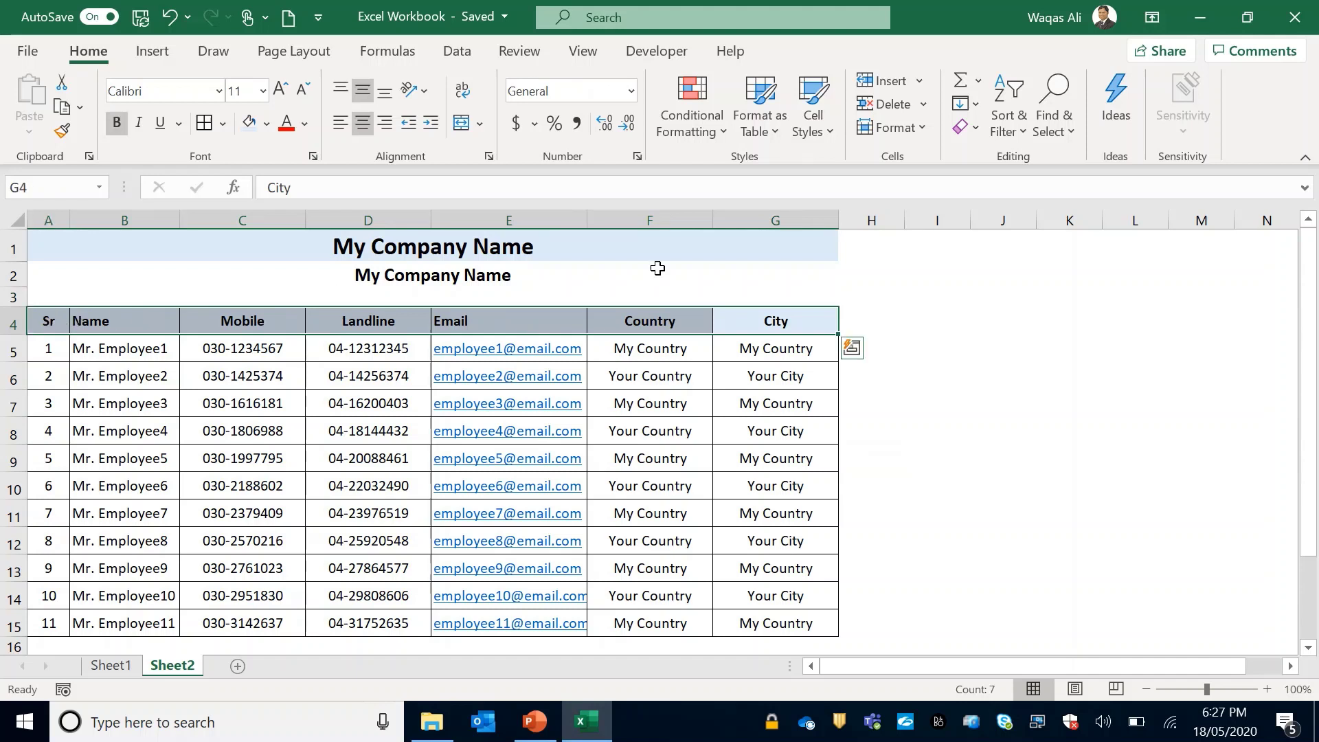
click(1016, 131)
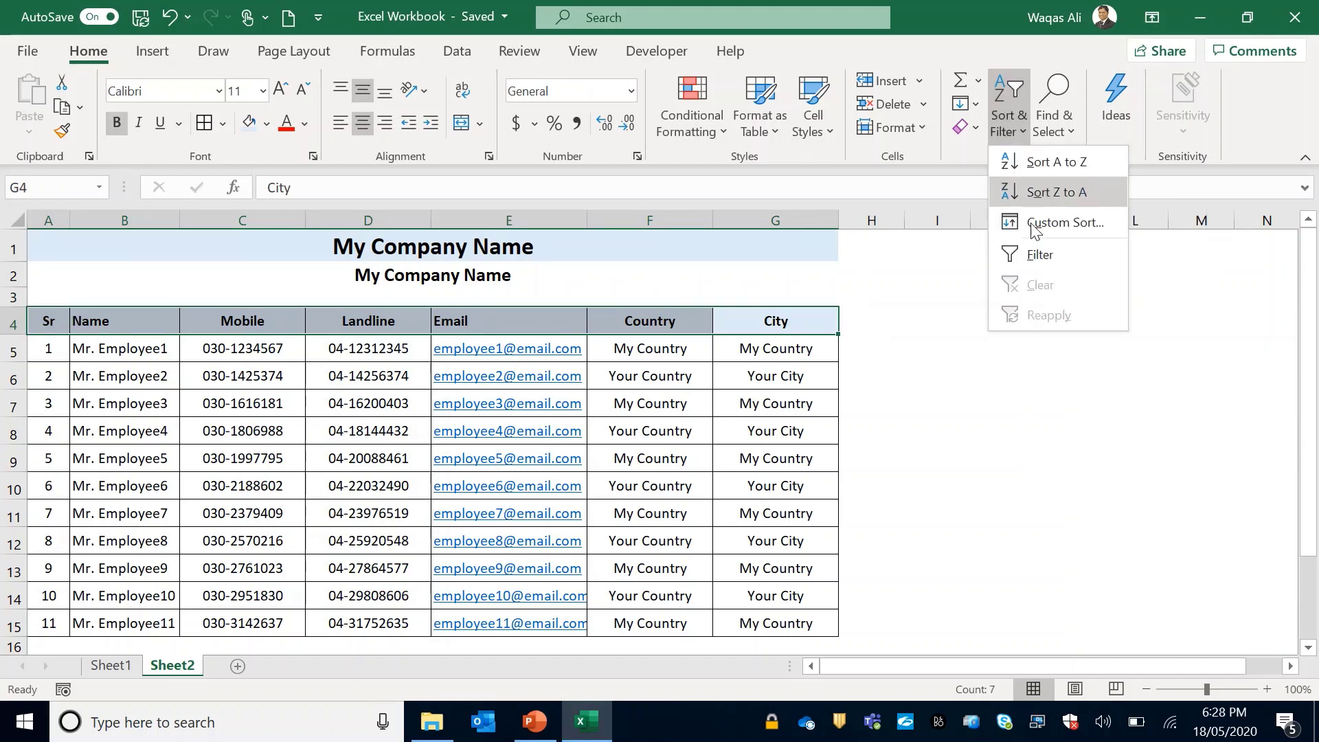
click(1034, 255)
click(146, 348)
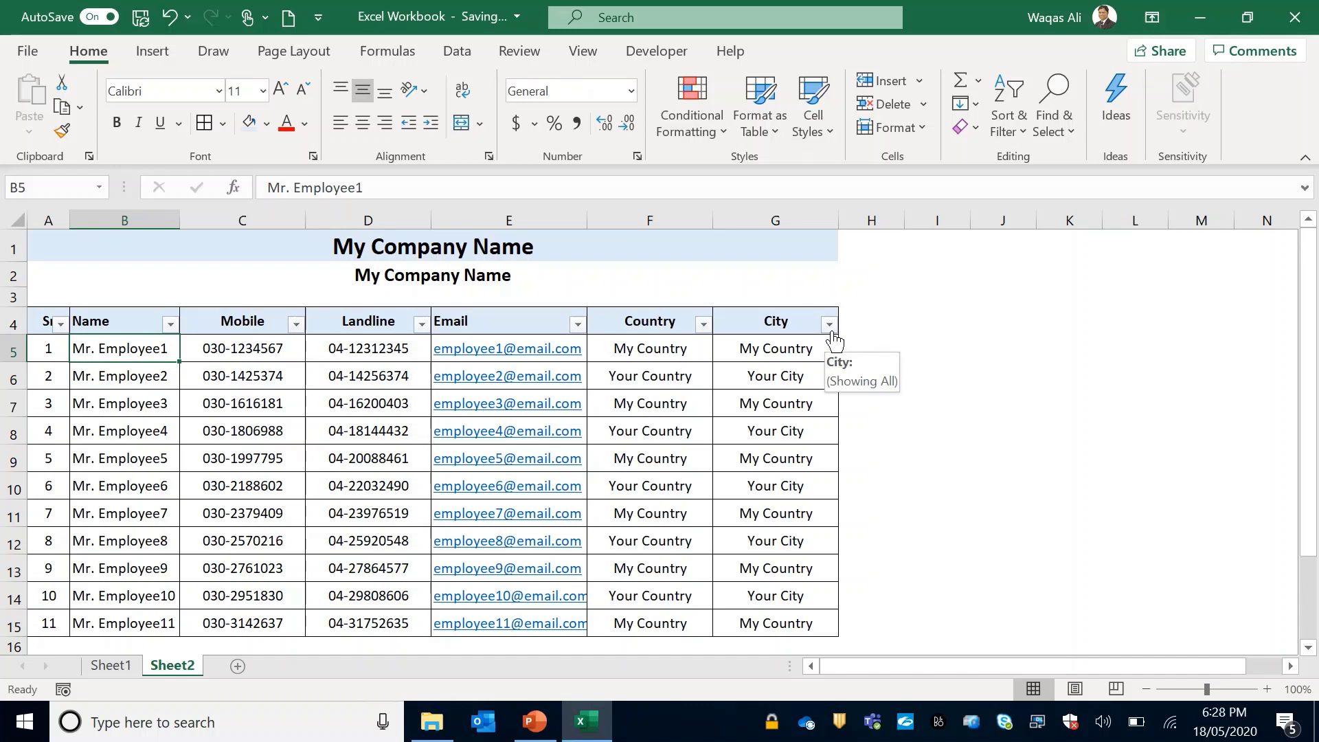
Filter the City column to show only the Your City rows.
click(803, 377)
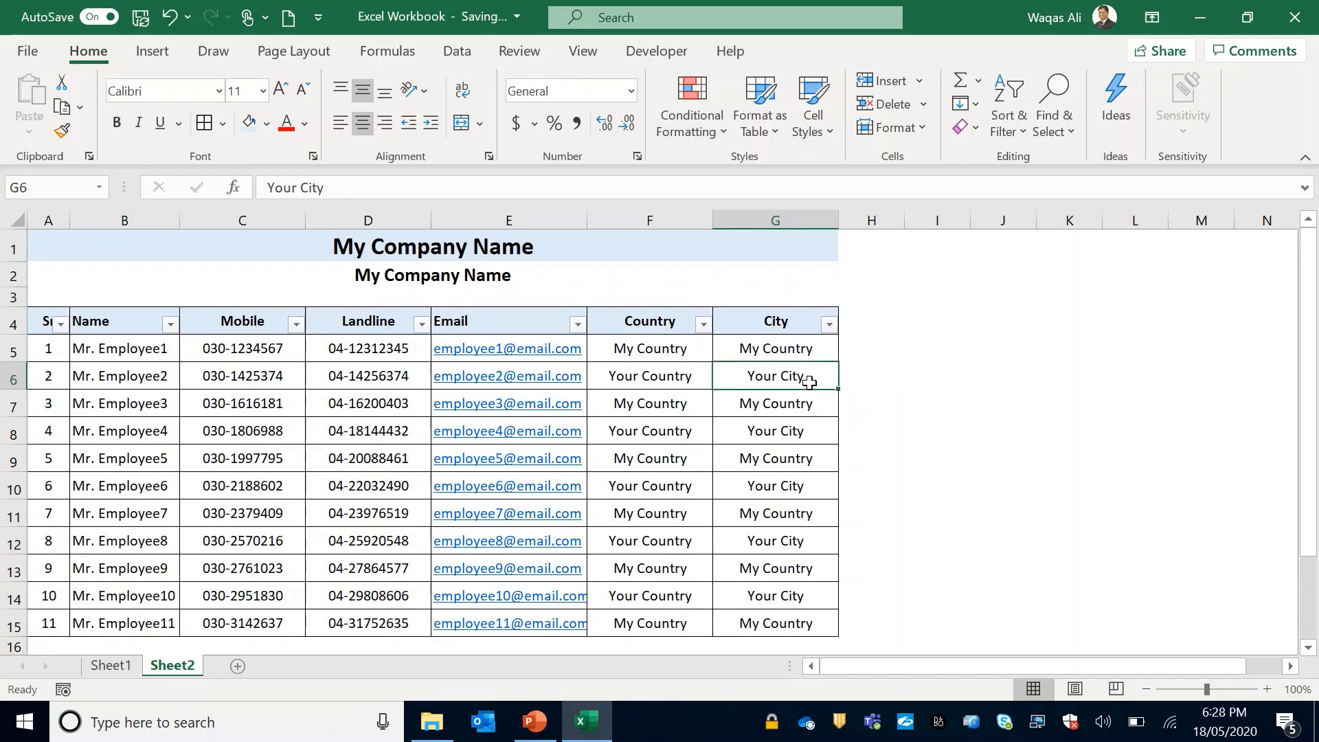
click(831, 327)
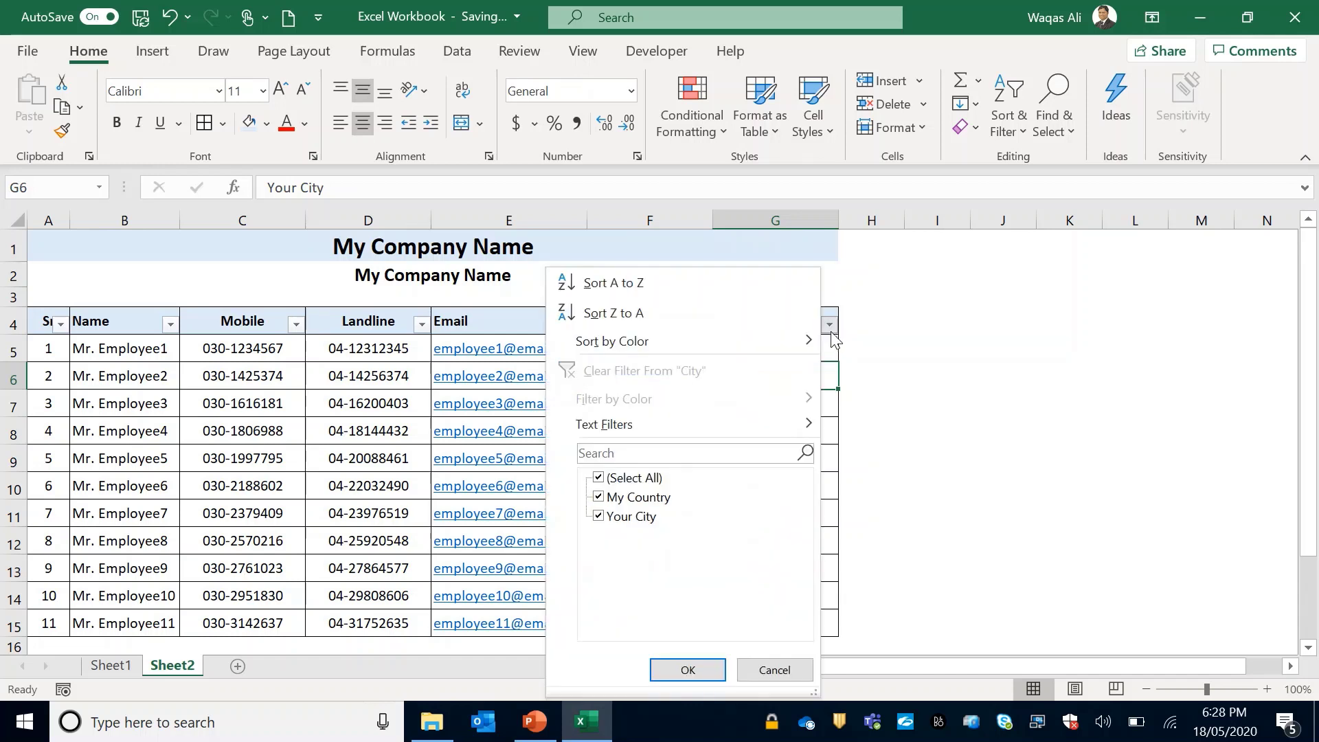
click(598, 477)
click(602, 520)
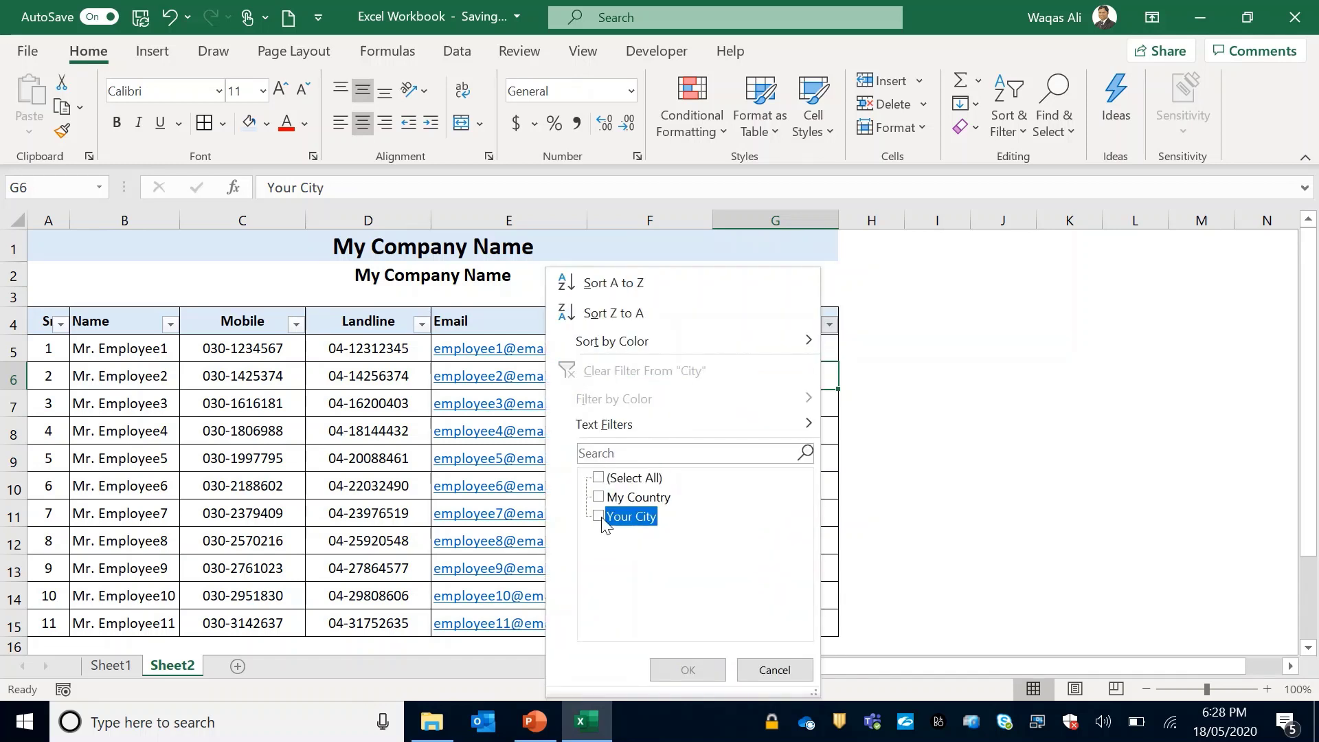
click(704, 669)
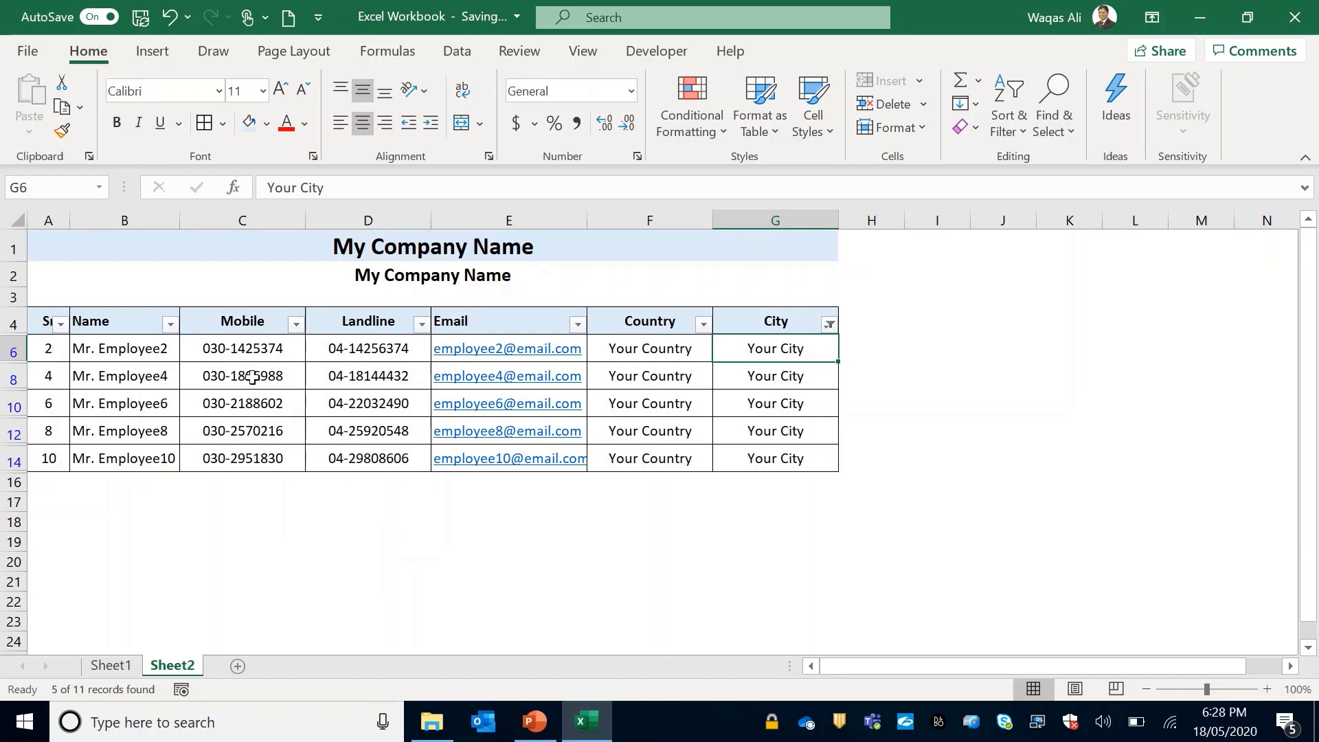
Reselect all City values so every employee row shows again.
click(830, 323)
click(630, 479)
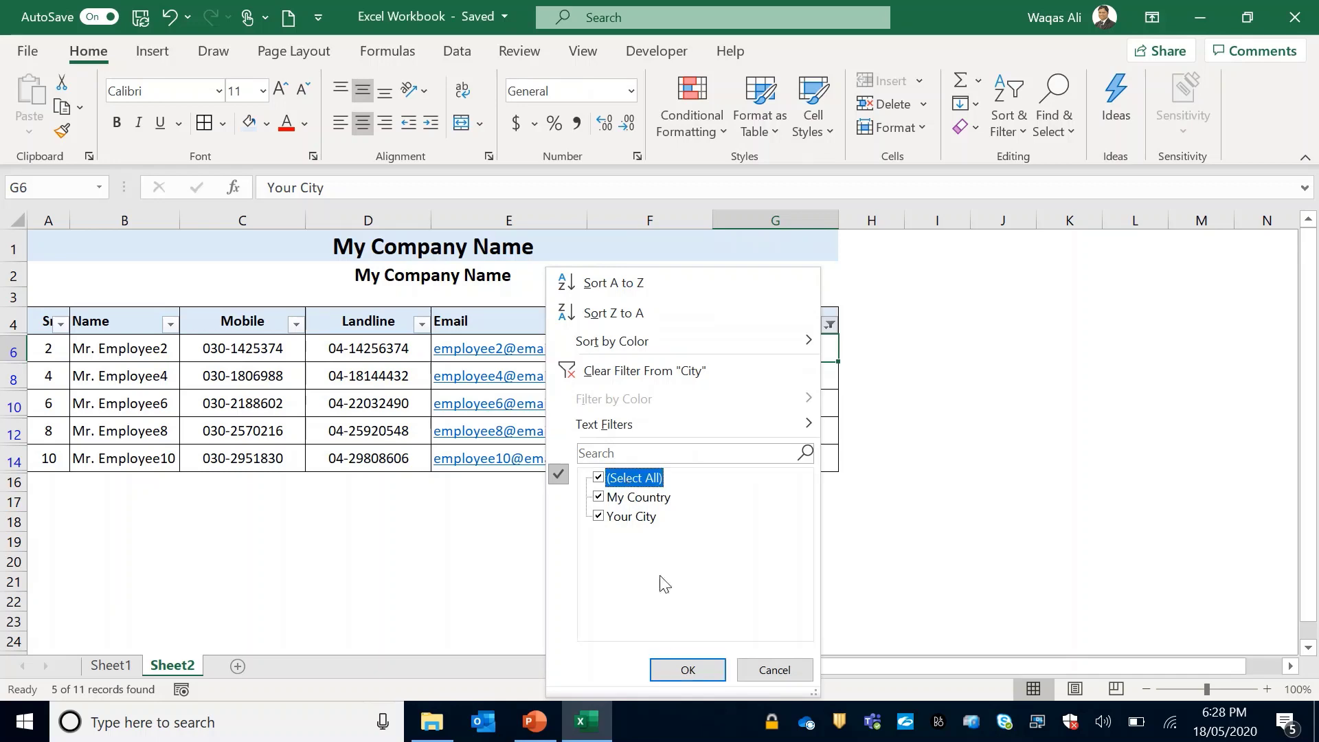
click(691, 672)
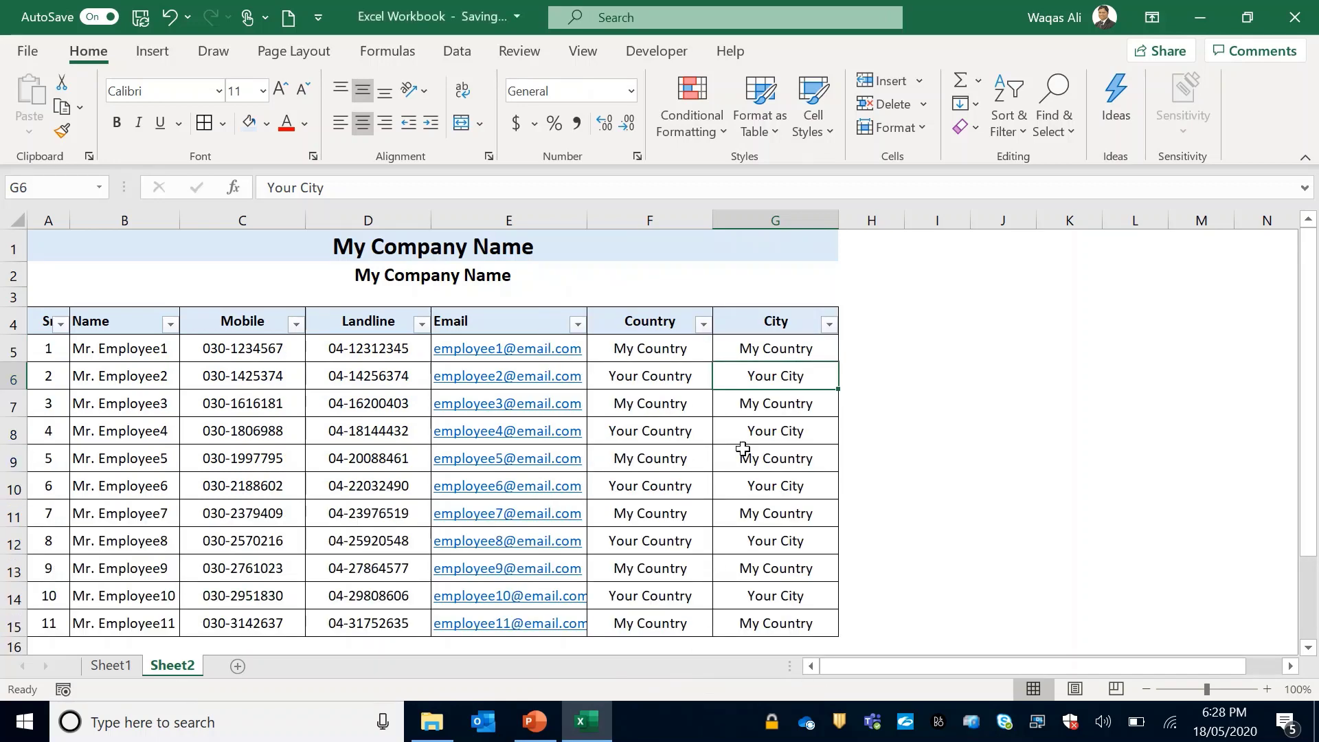
Switch off the filter dropdowns on header row A4:G4.
click(776, 324)
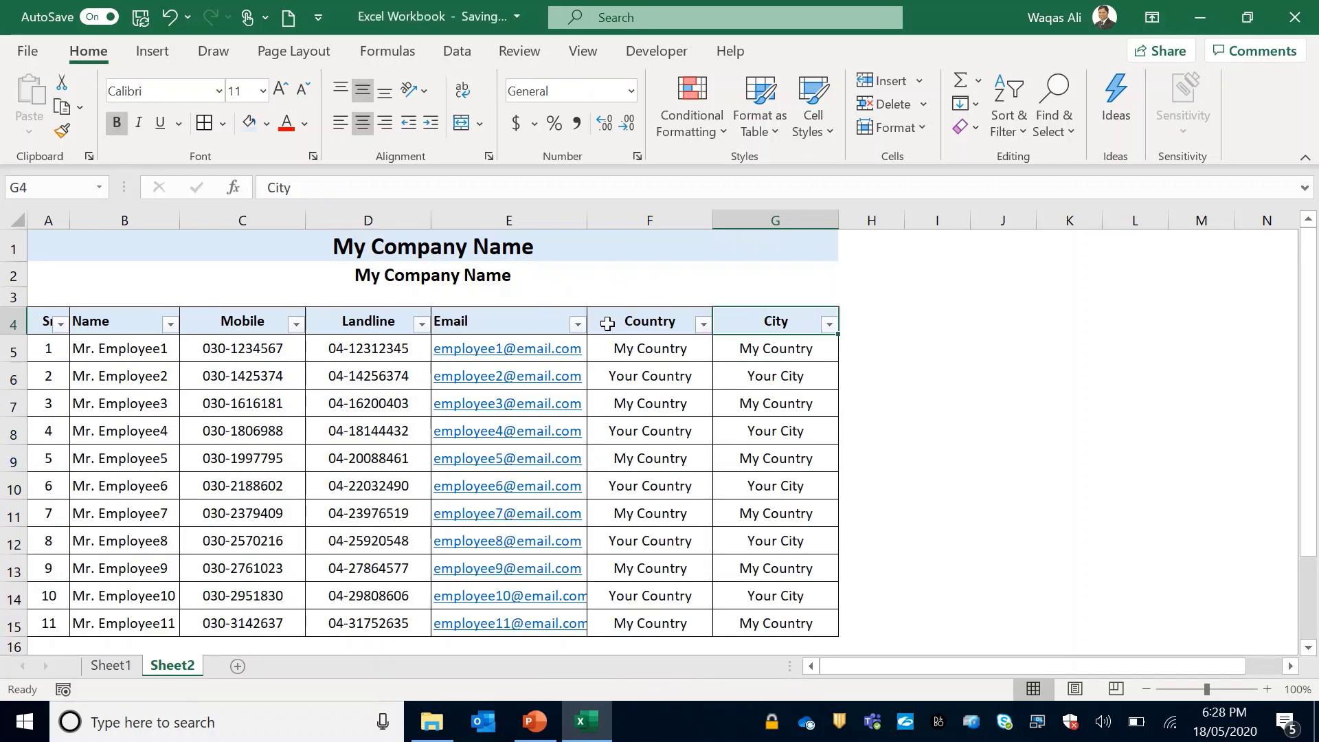
click(40, 324)
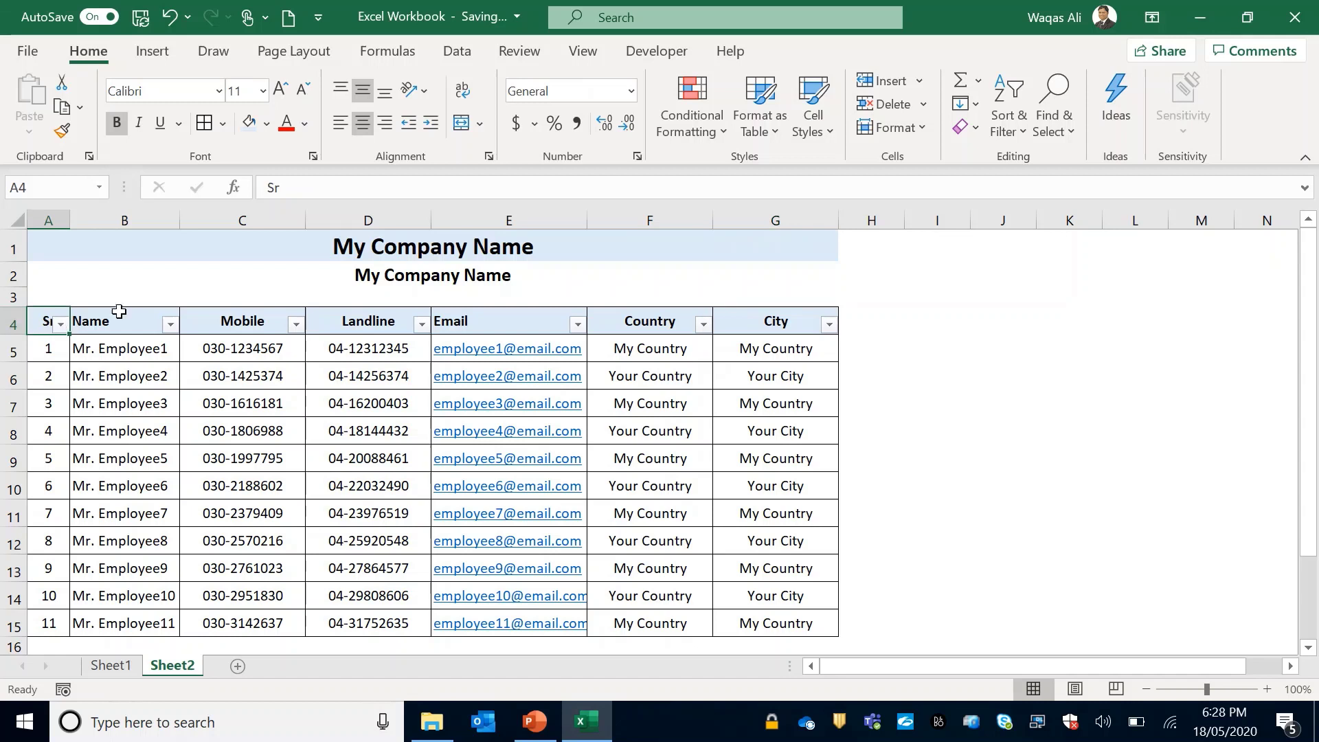
click(1001, 125)
click(1034, 254)
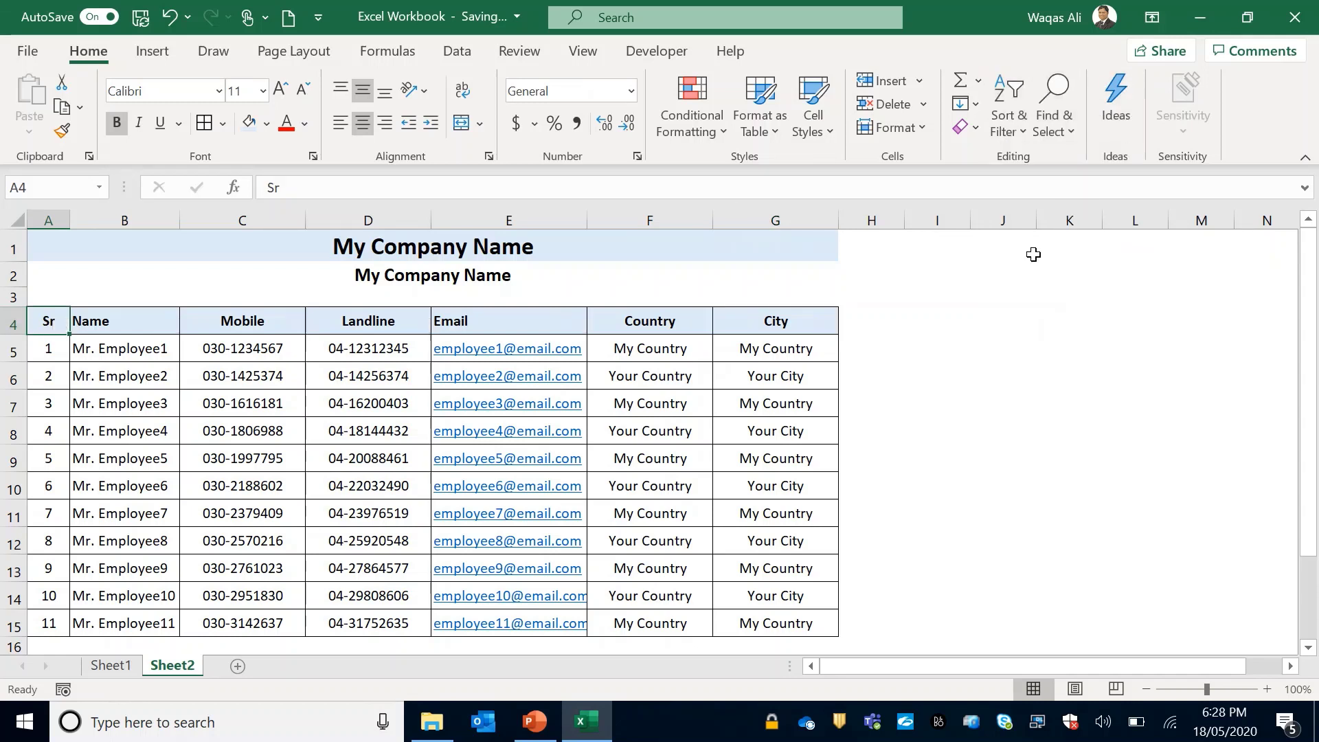
click(155, 465)
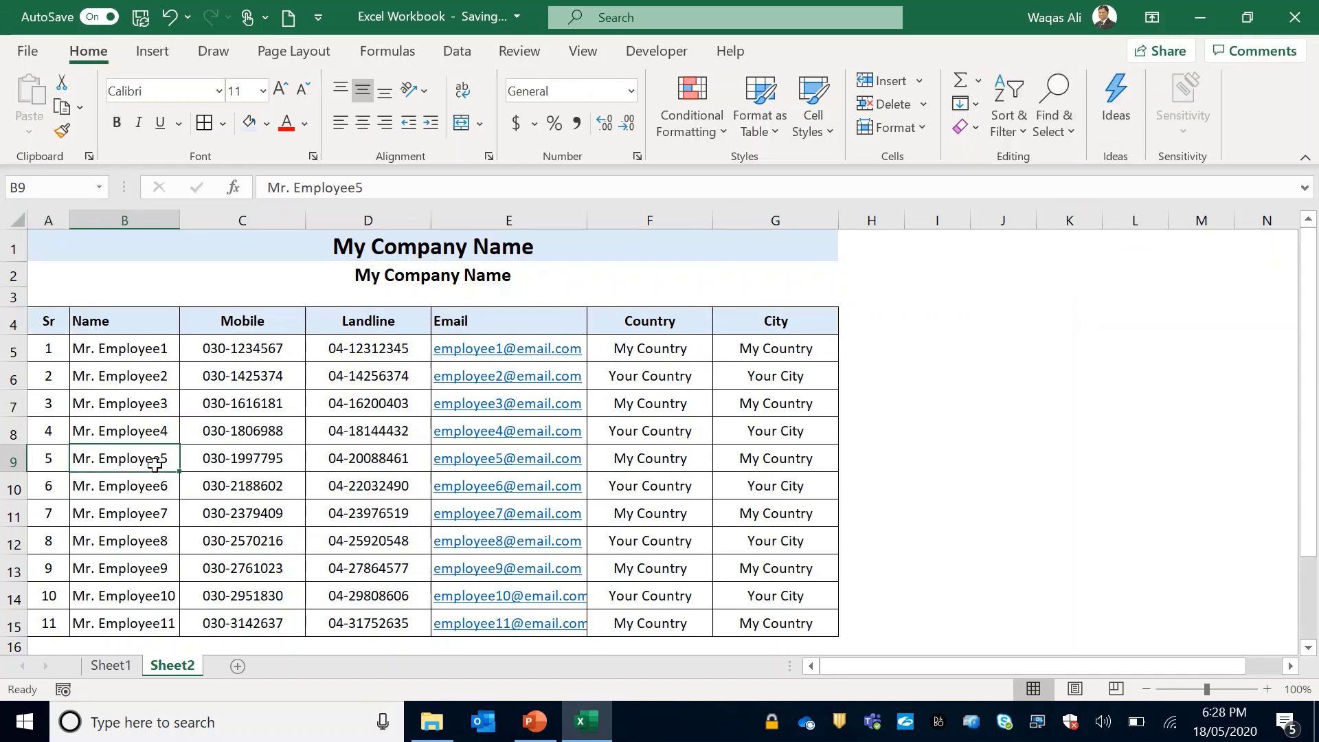